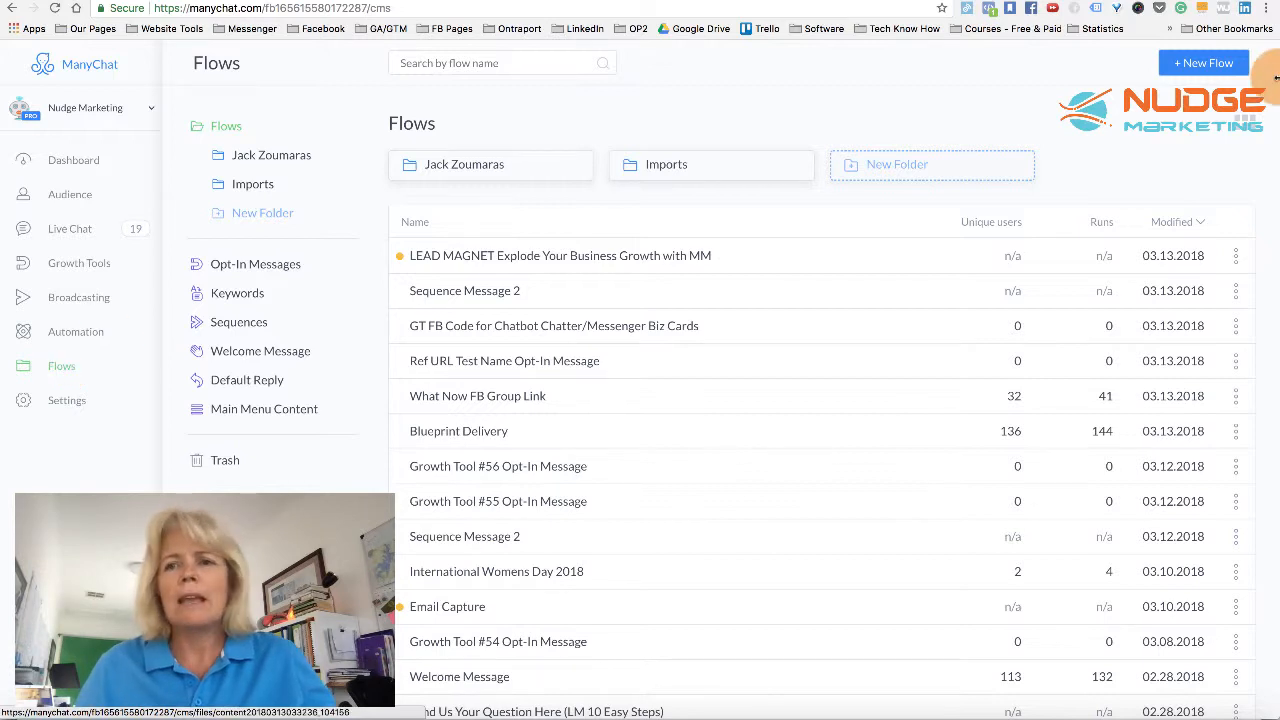
- Create a new flow named "Demo Flow" in the Flows folder
click(1200, 64)
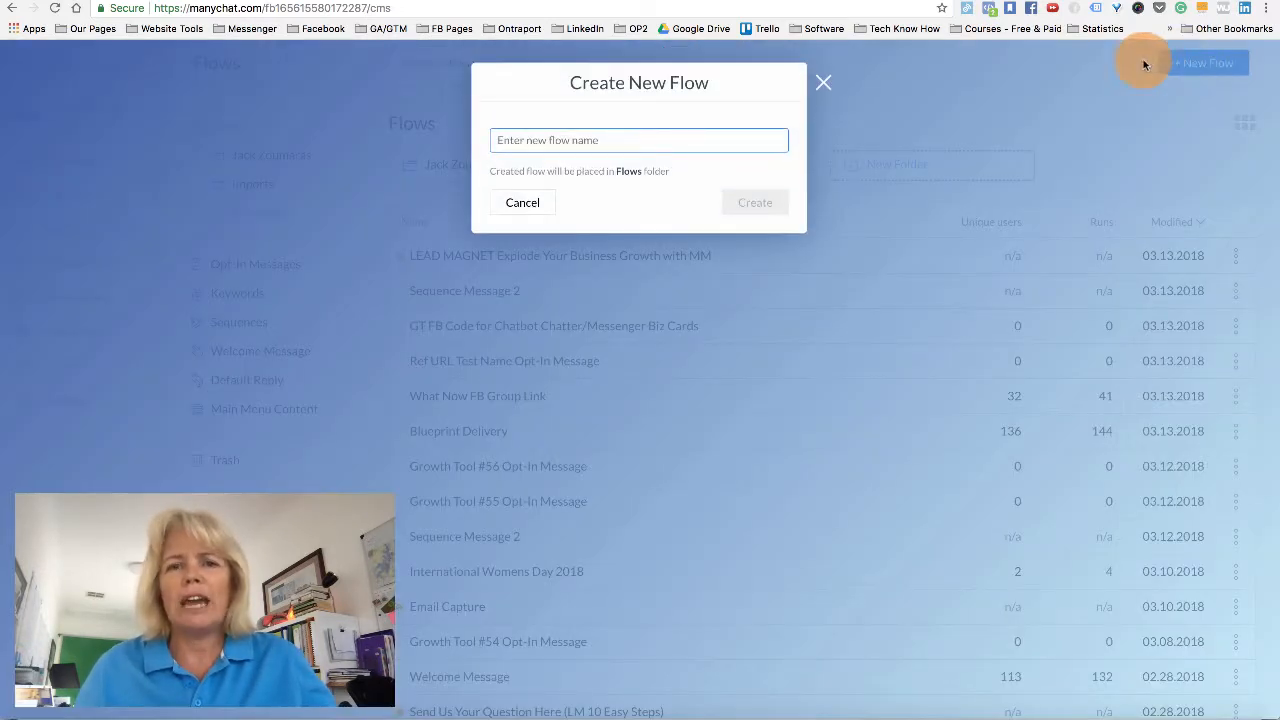
text(T)
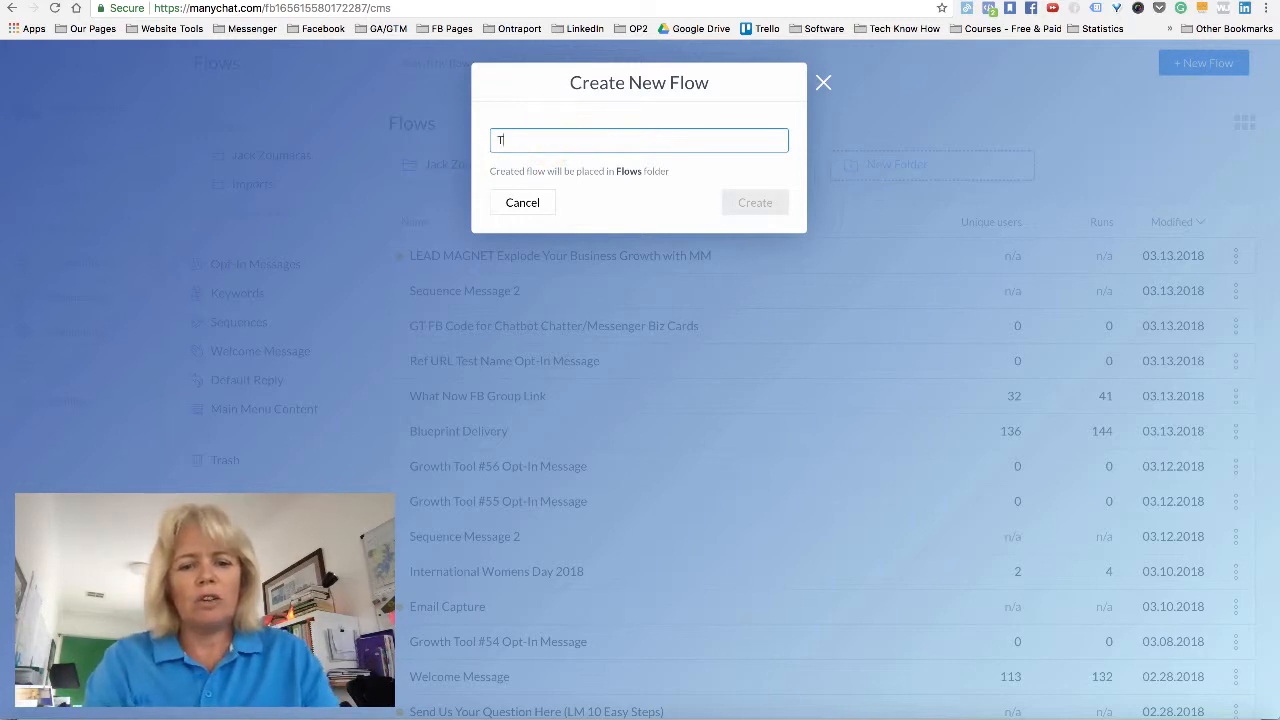
key(BackSpace)
text(Dem)
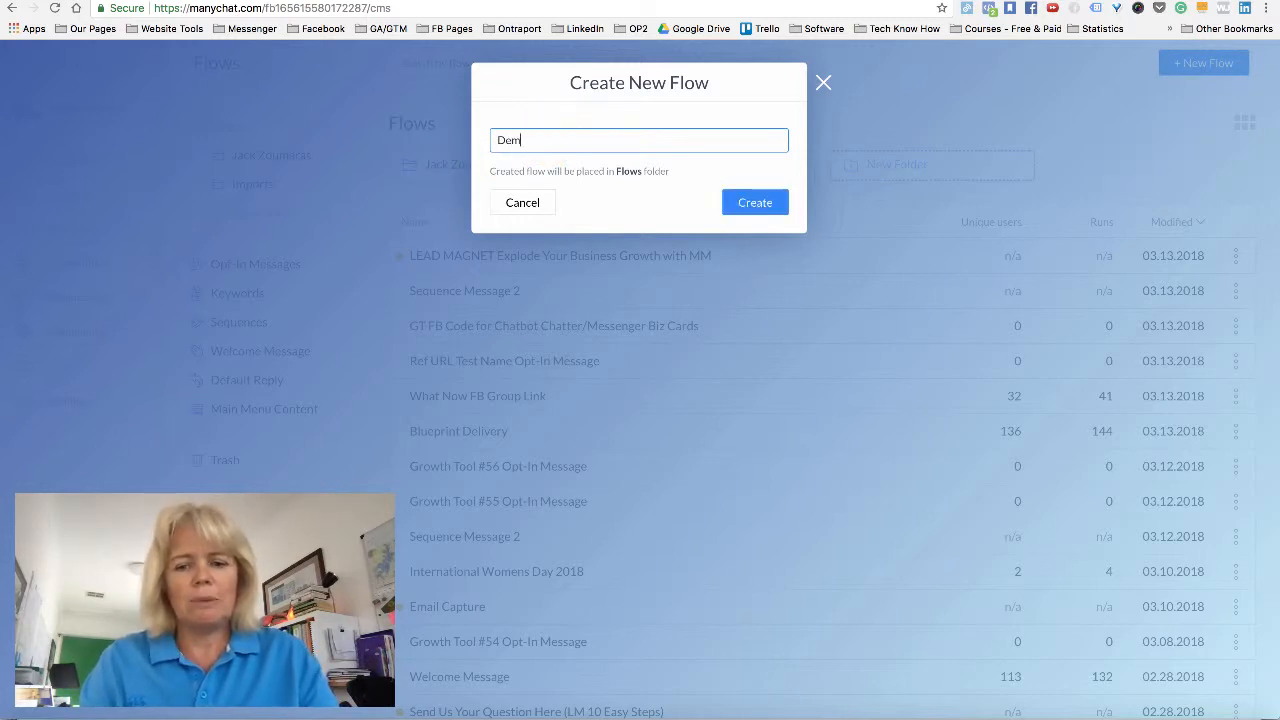
text(o Flo)
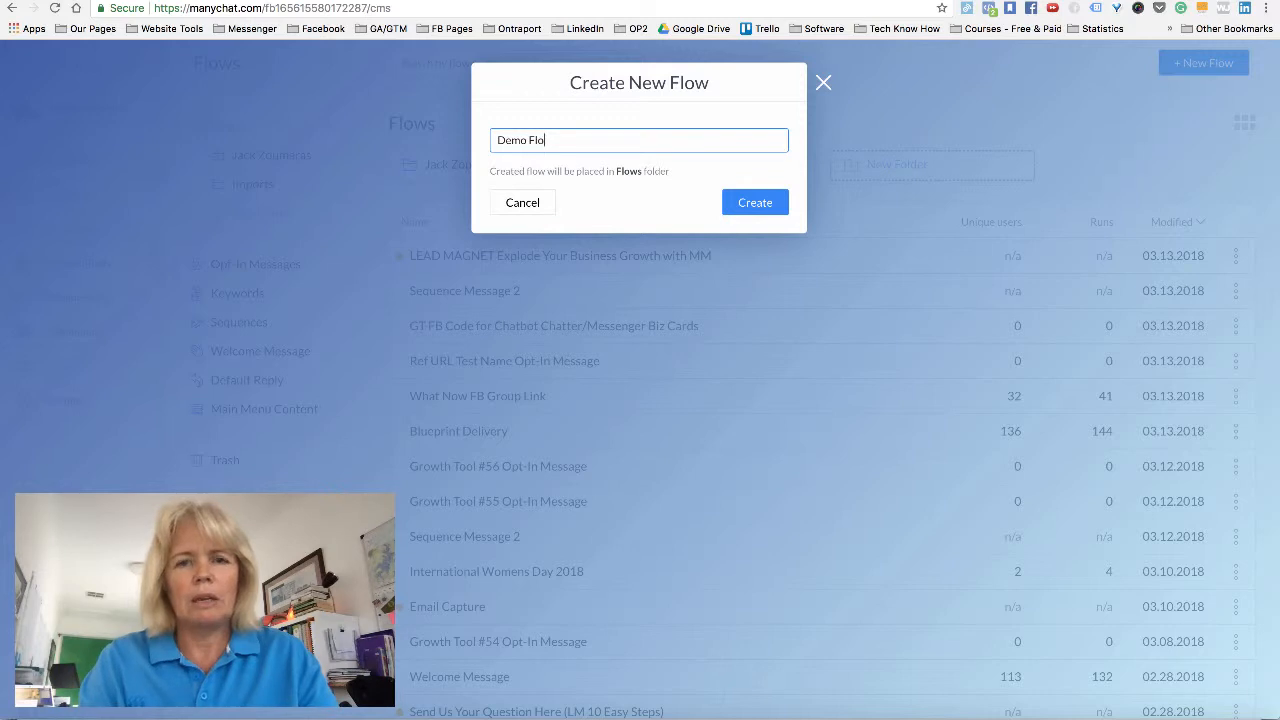
text(w)
click(748, 202)
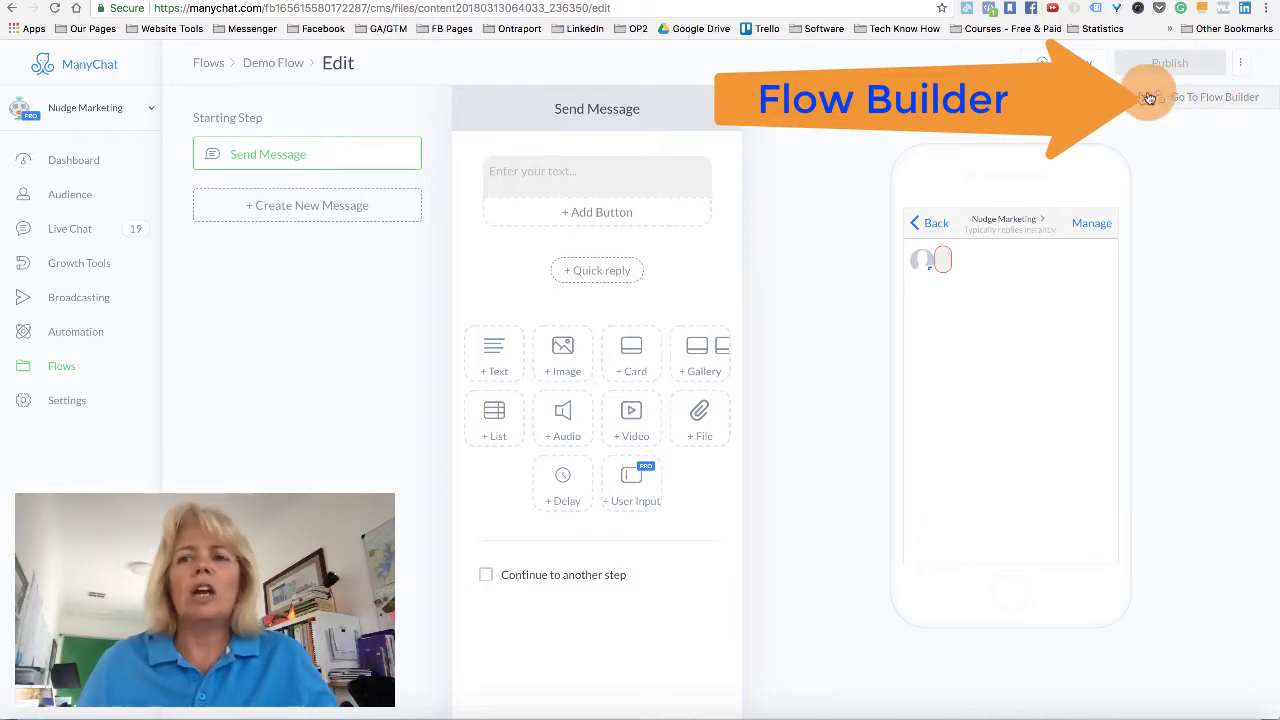
- Switch Demo Flow to the Flow Builder view and move the starting Send Message step slightly up and left on the canvas
click(1196, 100)
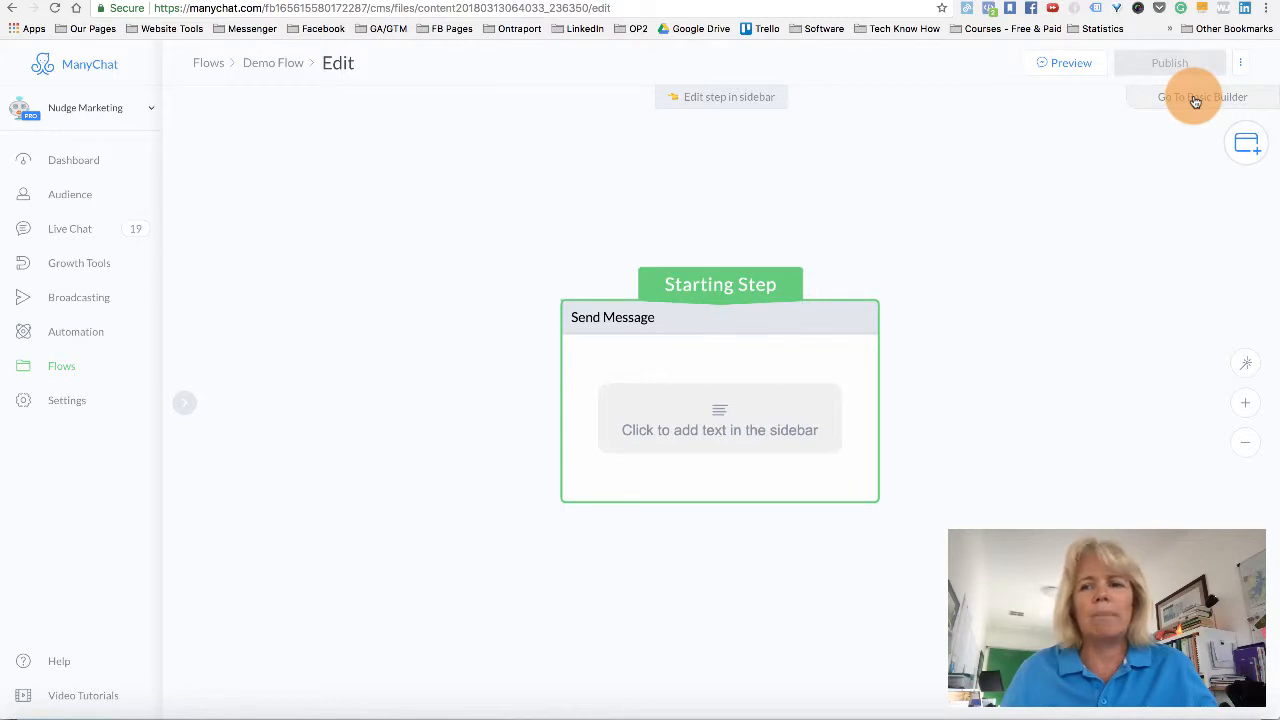
drag(808, 323, 758, 272)
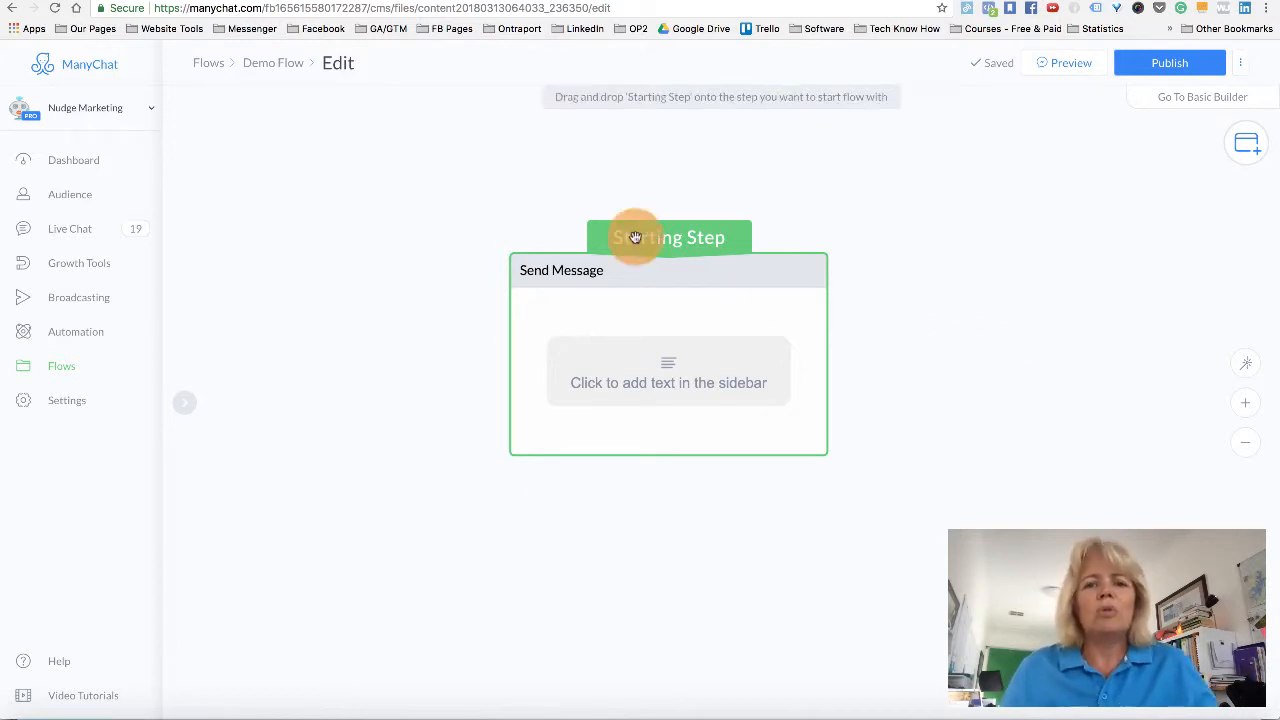
- Open the starting Send Message step for editing and rename it "Welcome to the Demo"
click(677, 284)
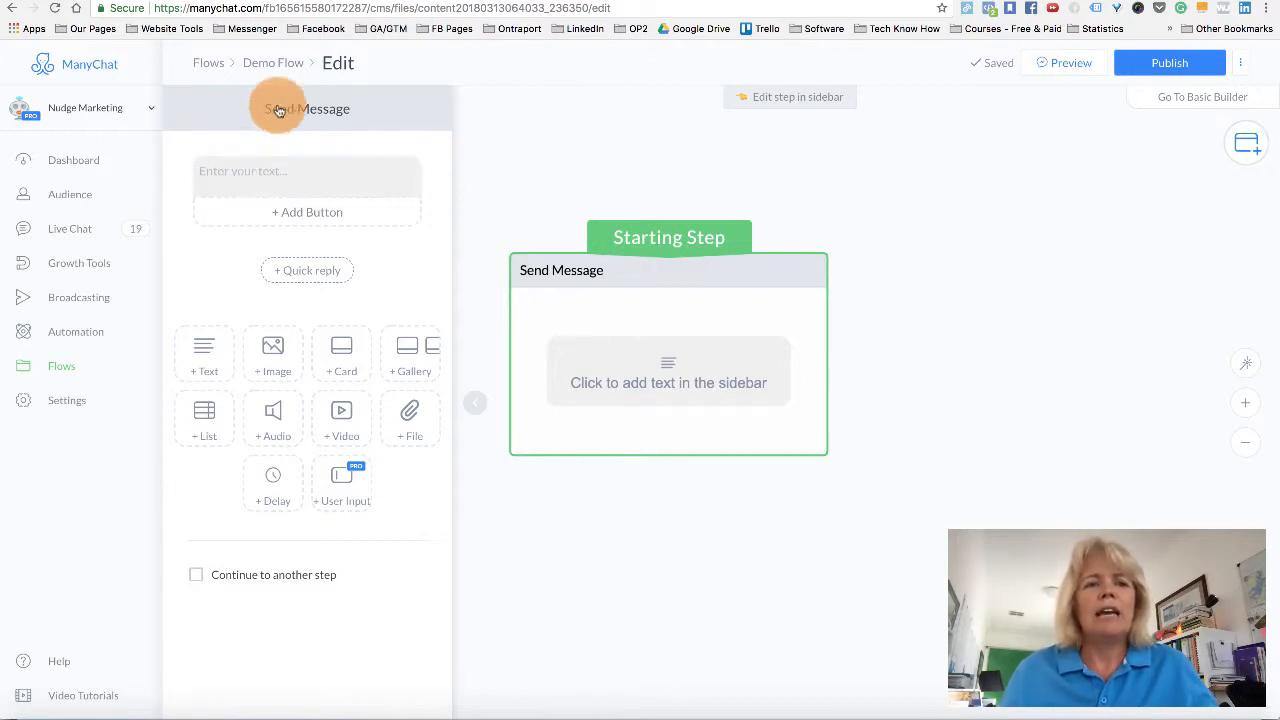
click(339, 112)
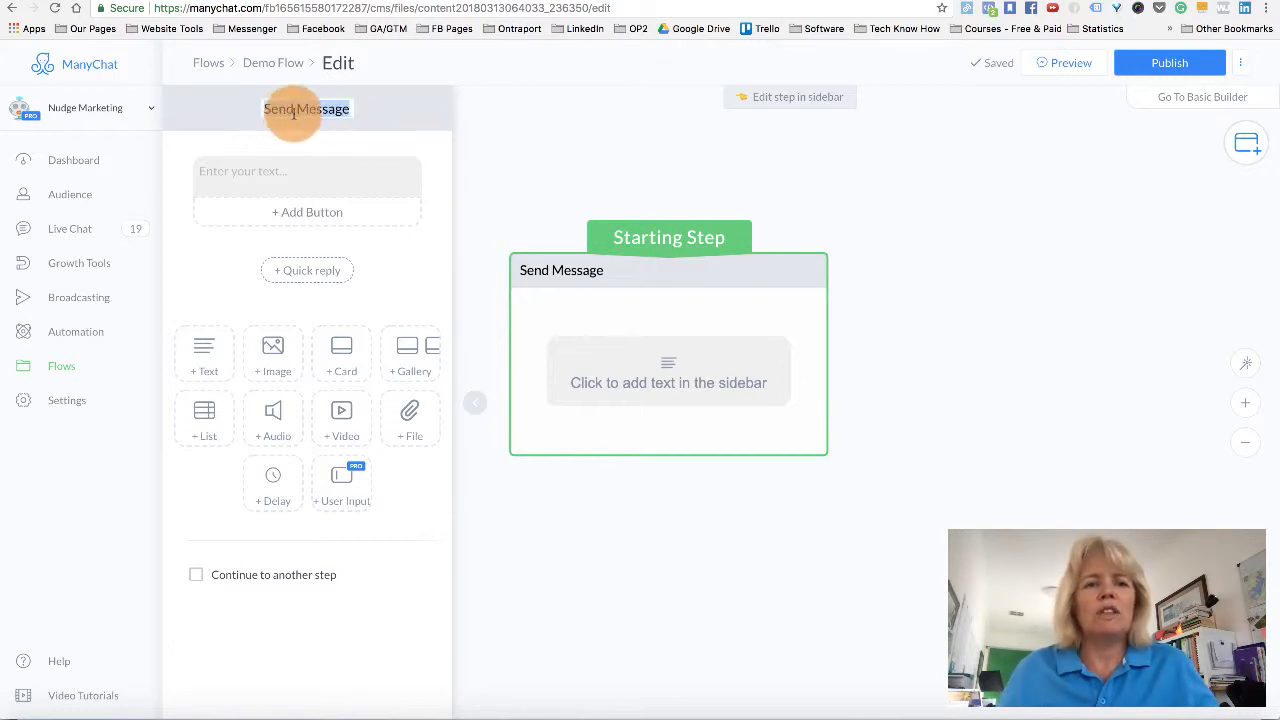
drag(264, 110, 337, 110)
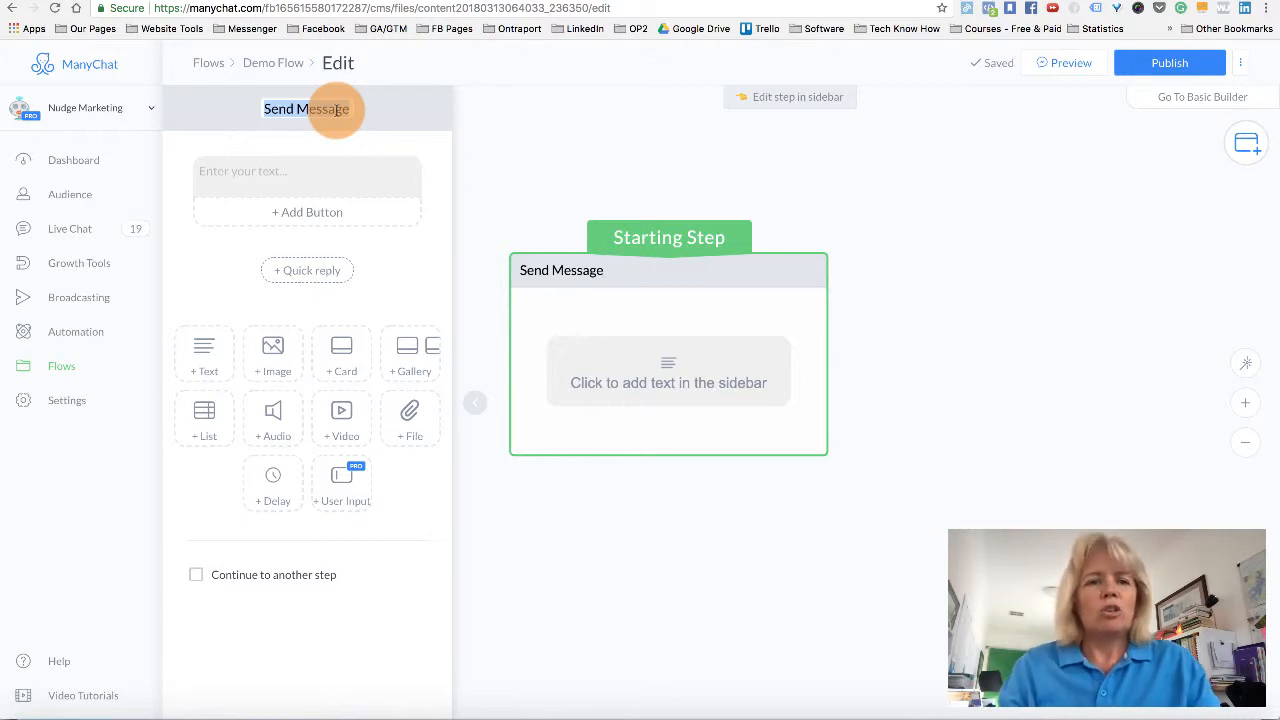
text(We)
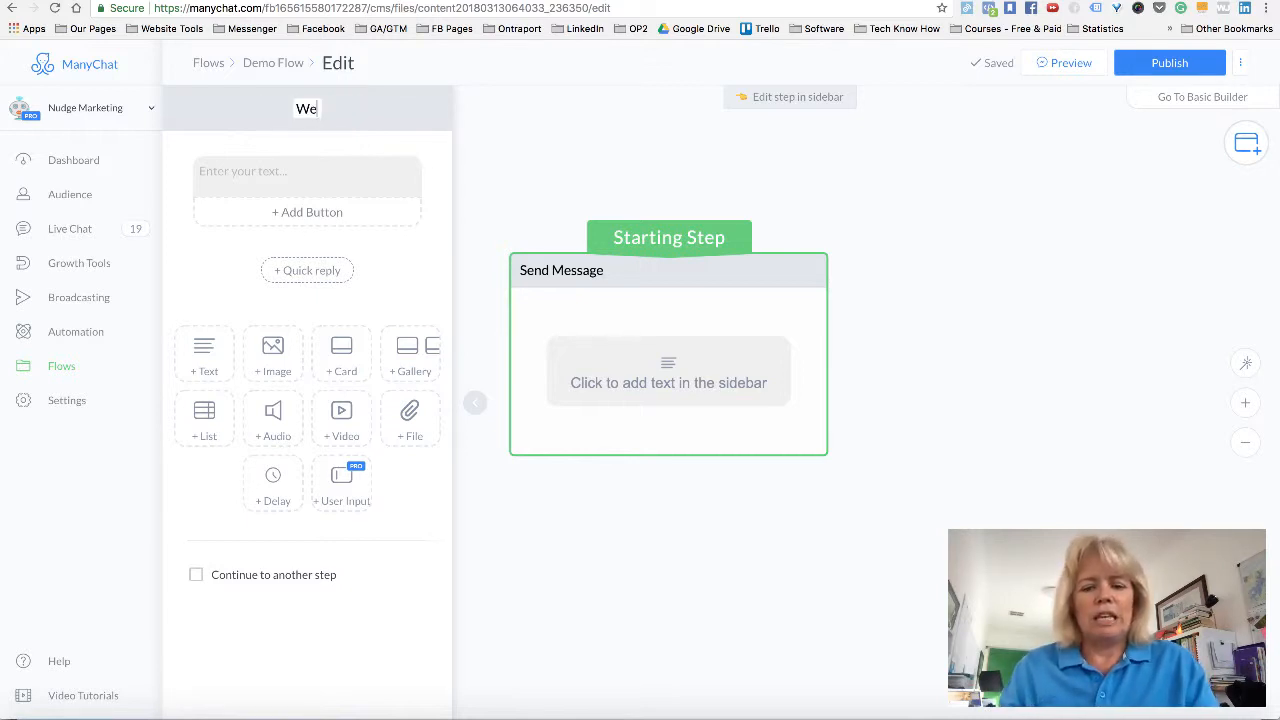
text(lcome to the Demo)
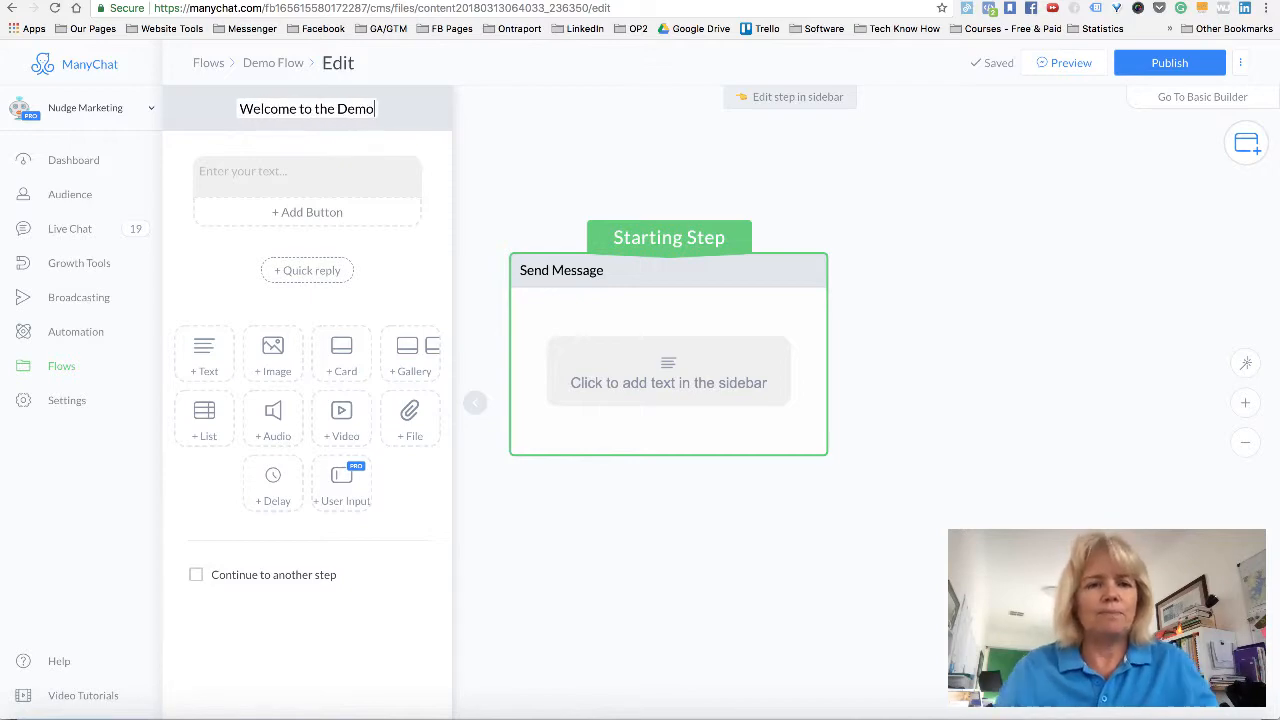
- Begin the step's message text with "Hi", a waving hand emoji and the First Name variable
click(224, 182)
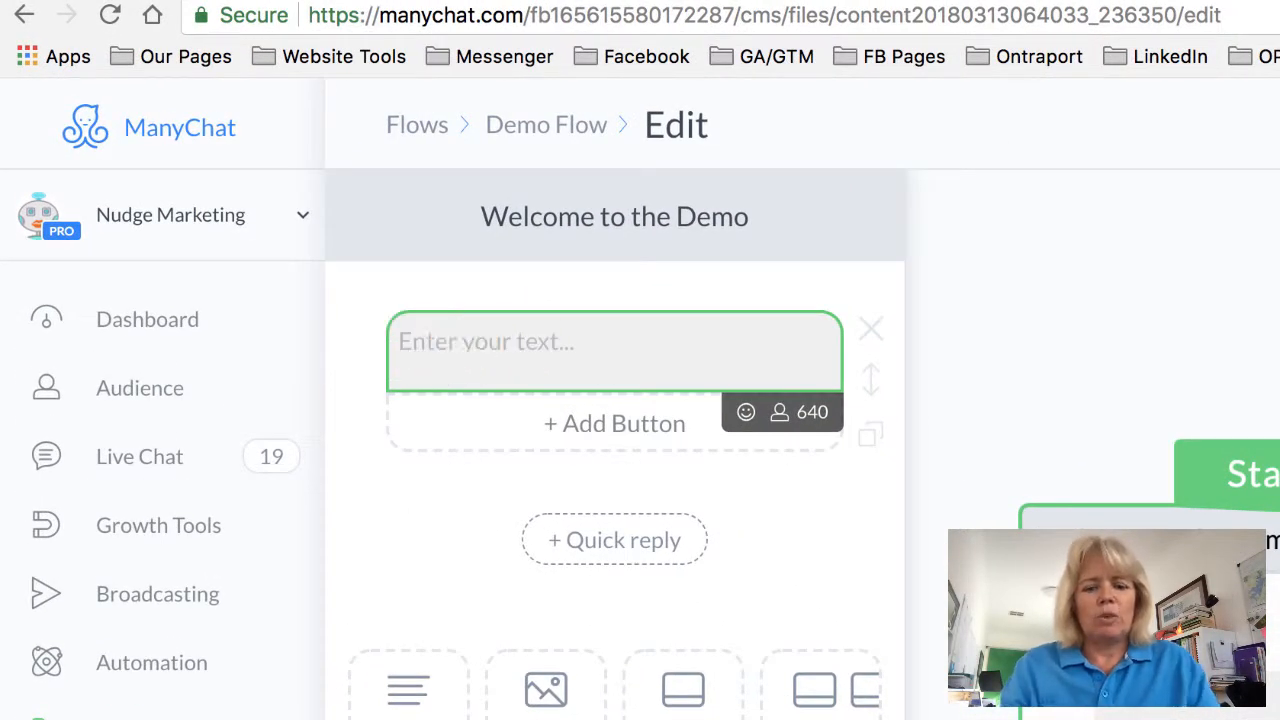
text(Hi)
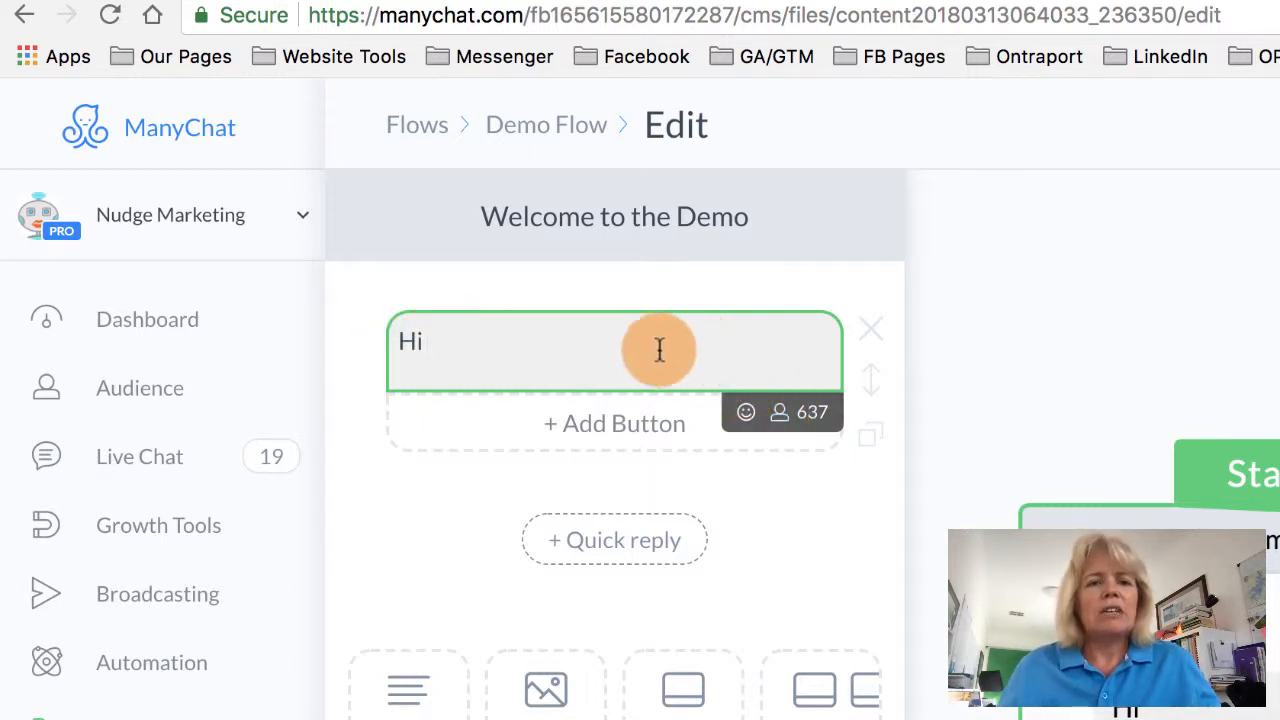
click(748, 420)
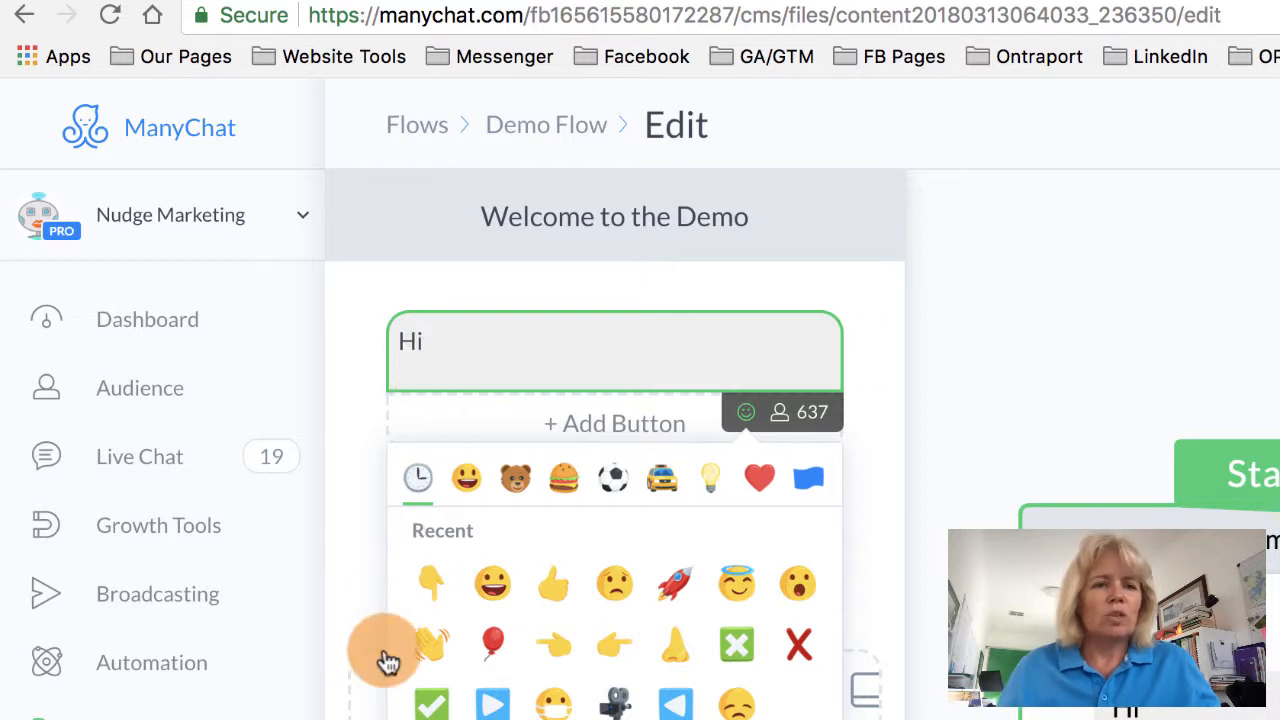
click(423, 657)
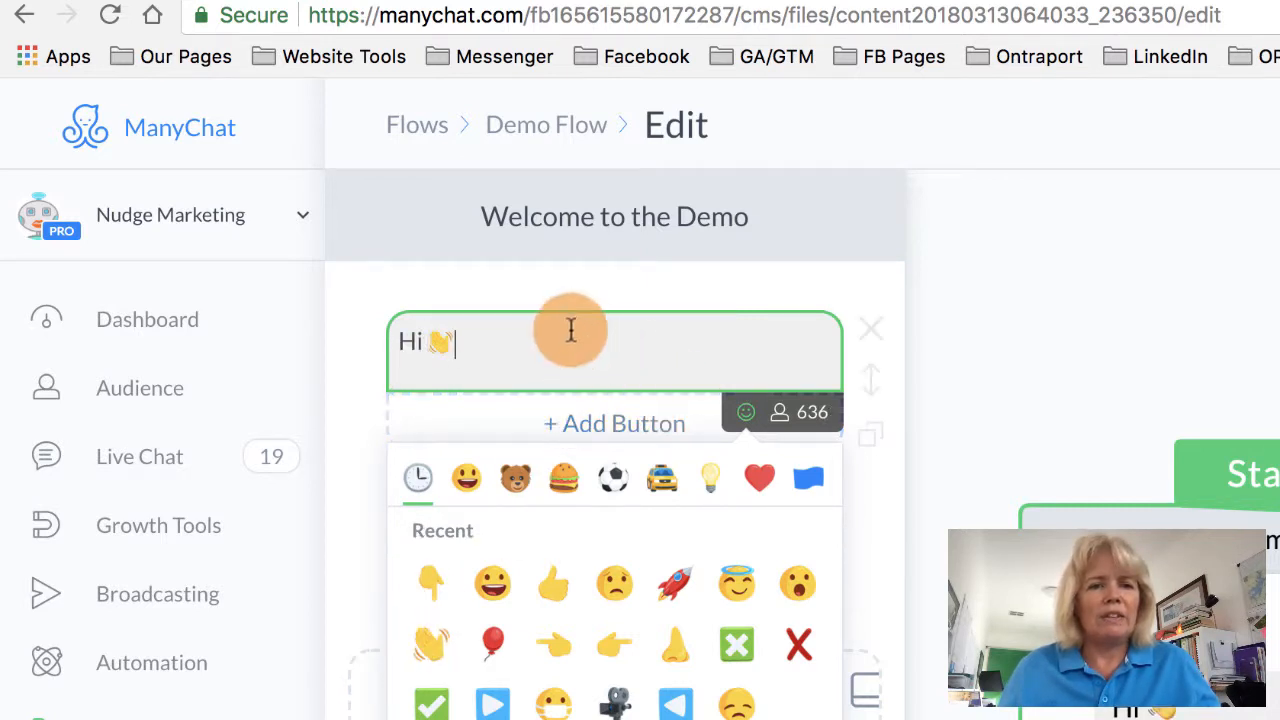
click(780, 418)
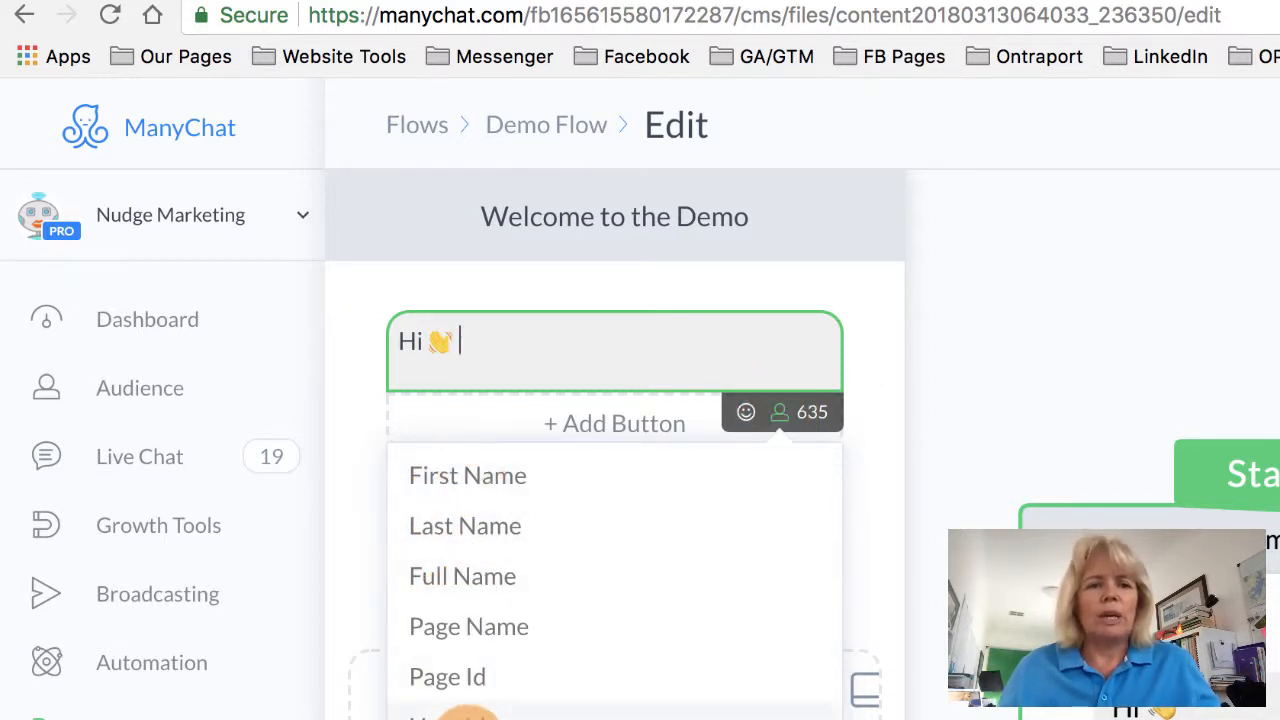
click(446, 484)
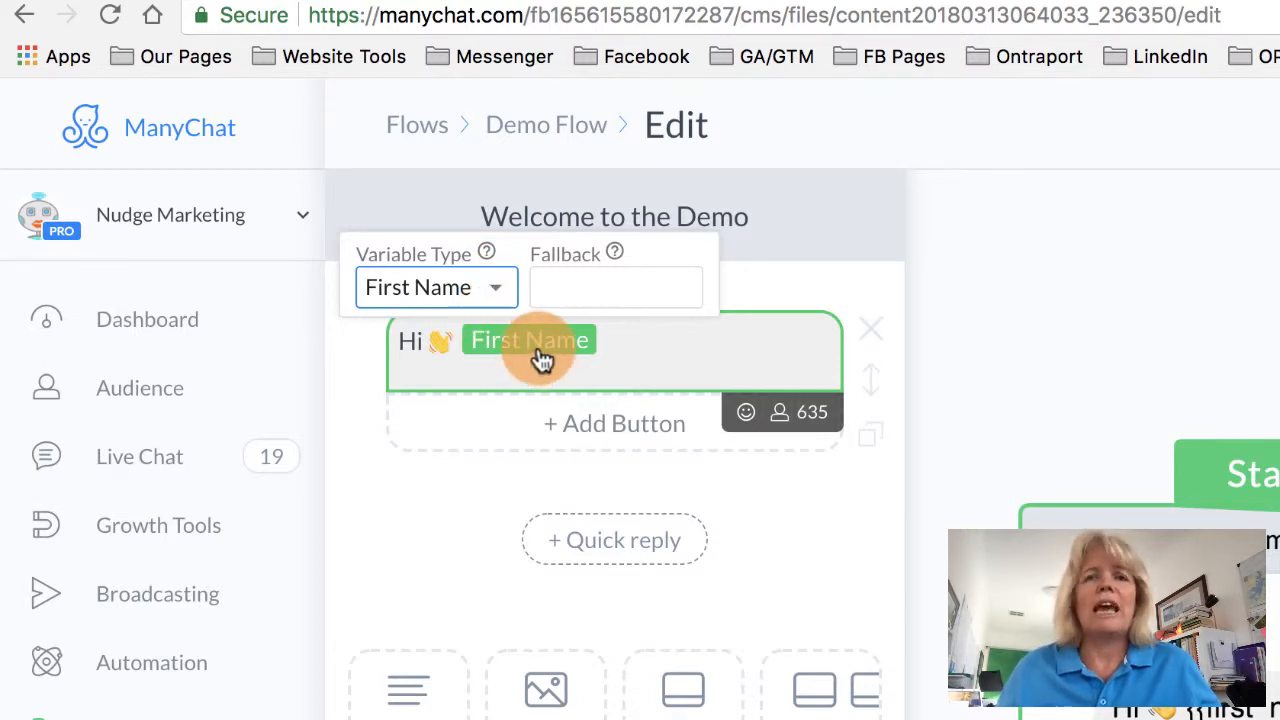
click(601, 344)
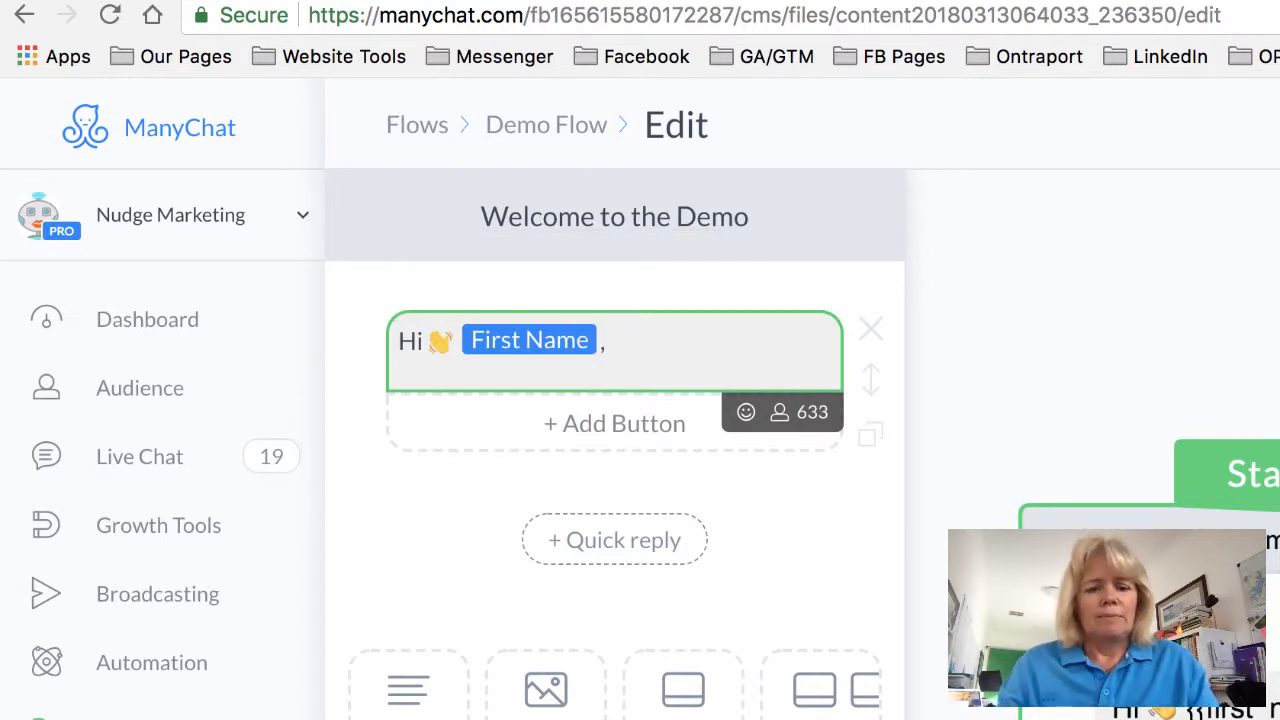
- Continue the greeting with ", thanks for checking out this ManyChat Demo of Flow Builder" and end it with a grinning face emoji
text(, thanks for )
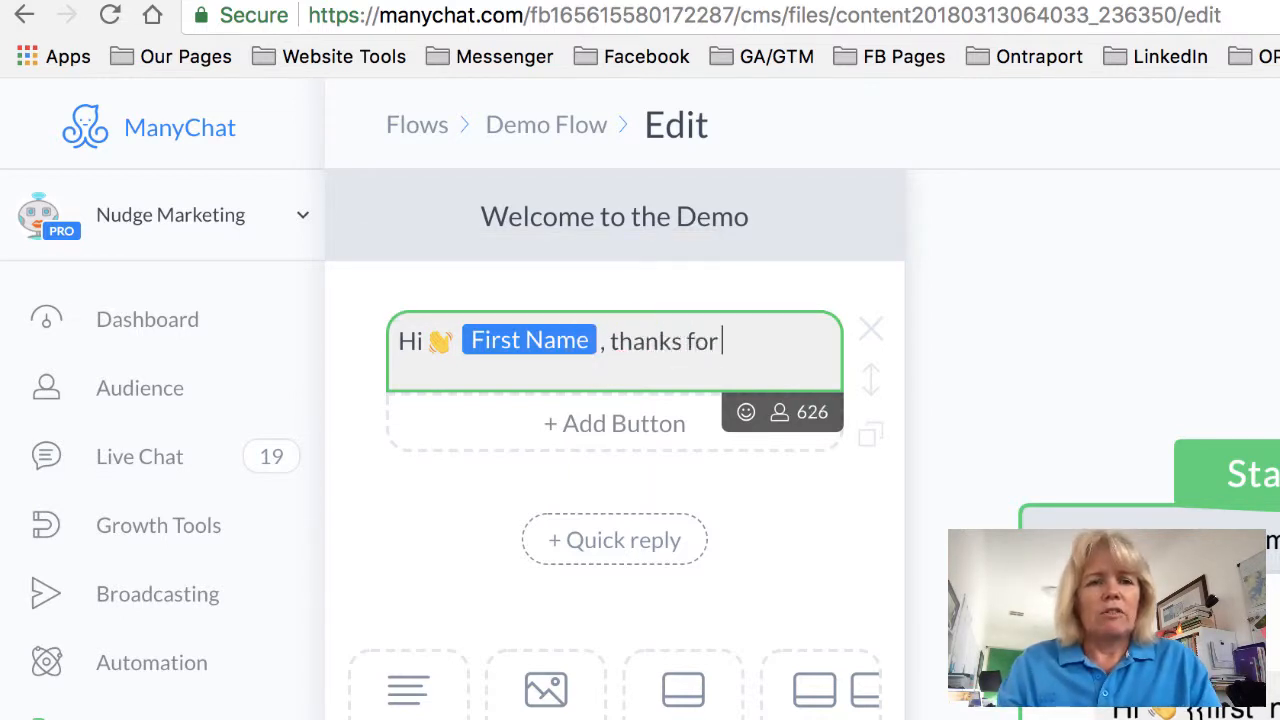
text(checking out thi)
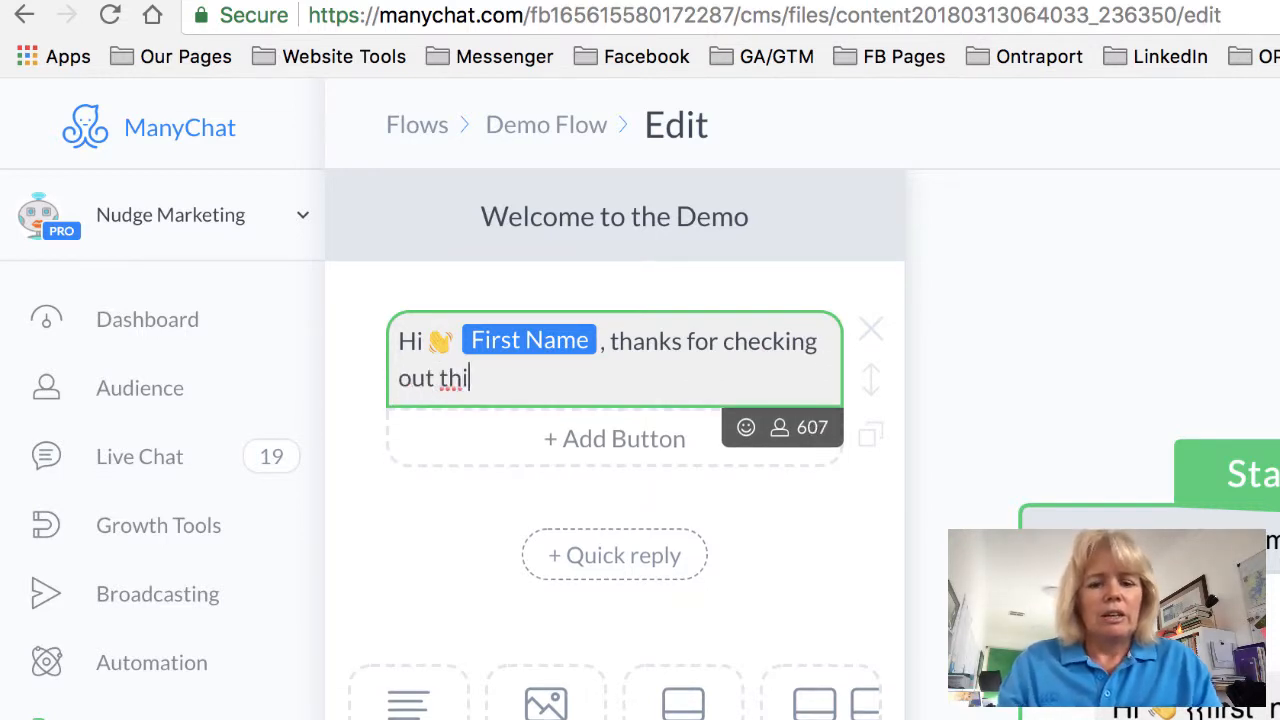
text(s Messeng)
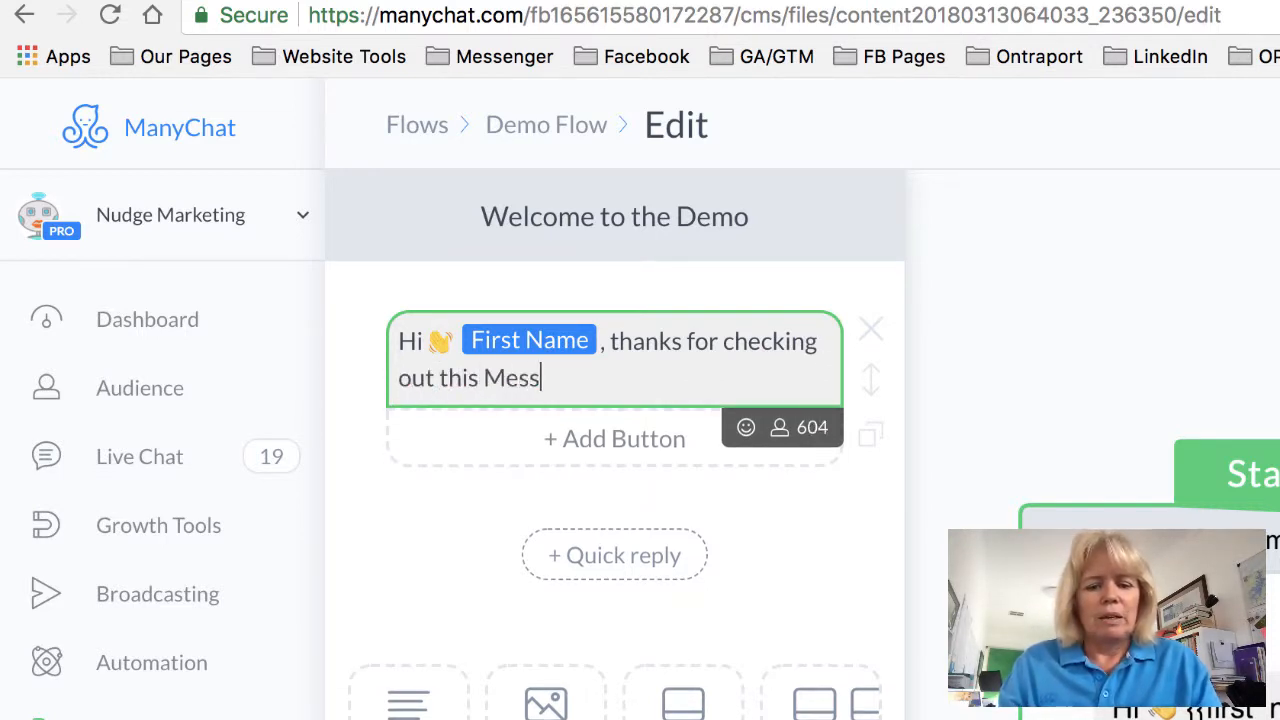
key(BackSpace)
key(BackSpace)
key(BackSpace)
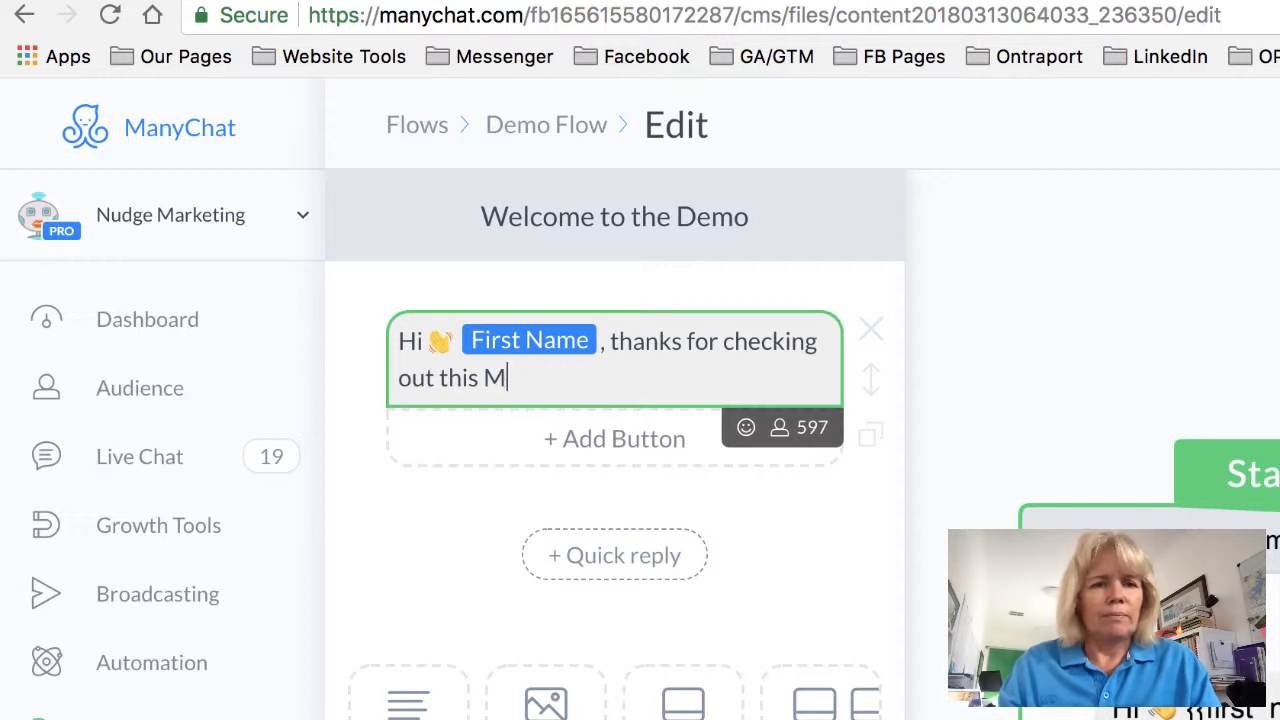
text(anyChat )
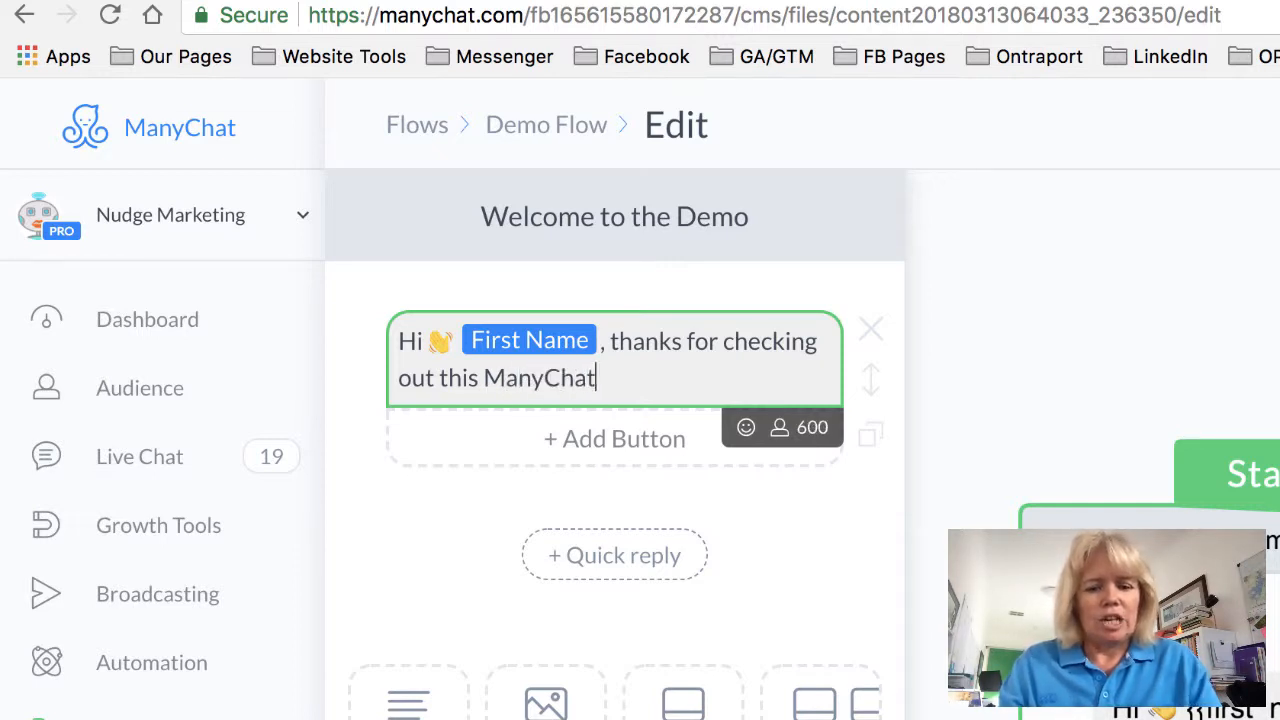
text(Demo )
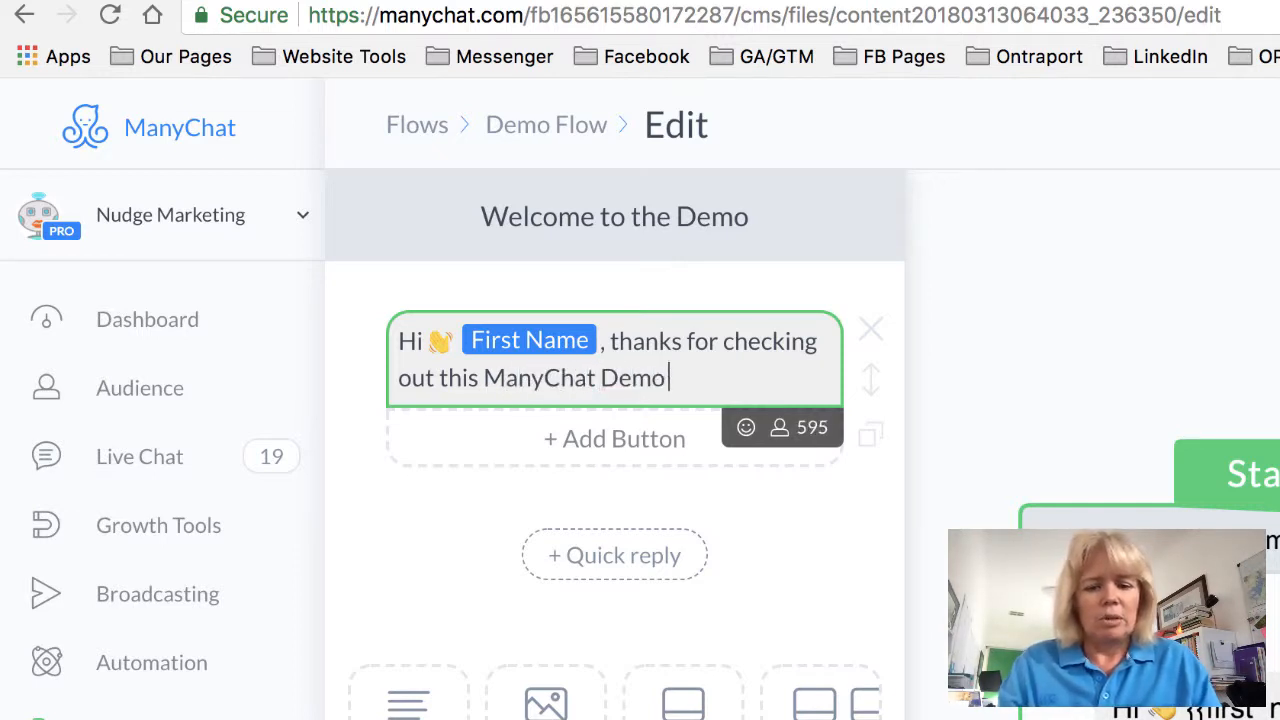
text(of Flow Builder)
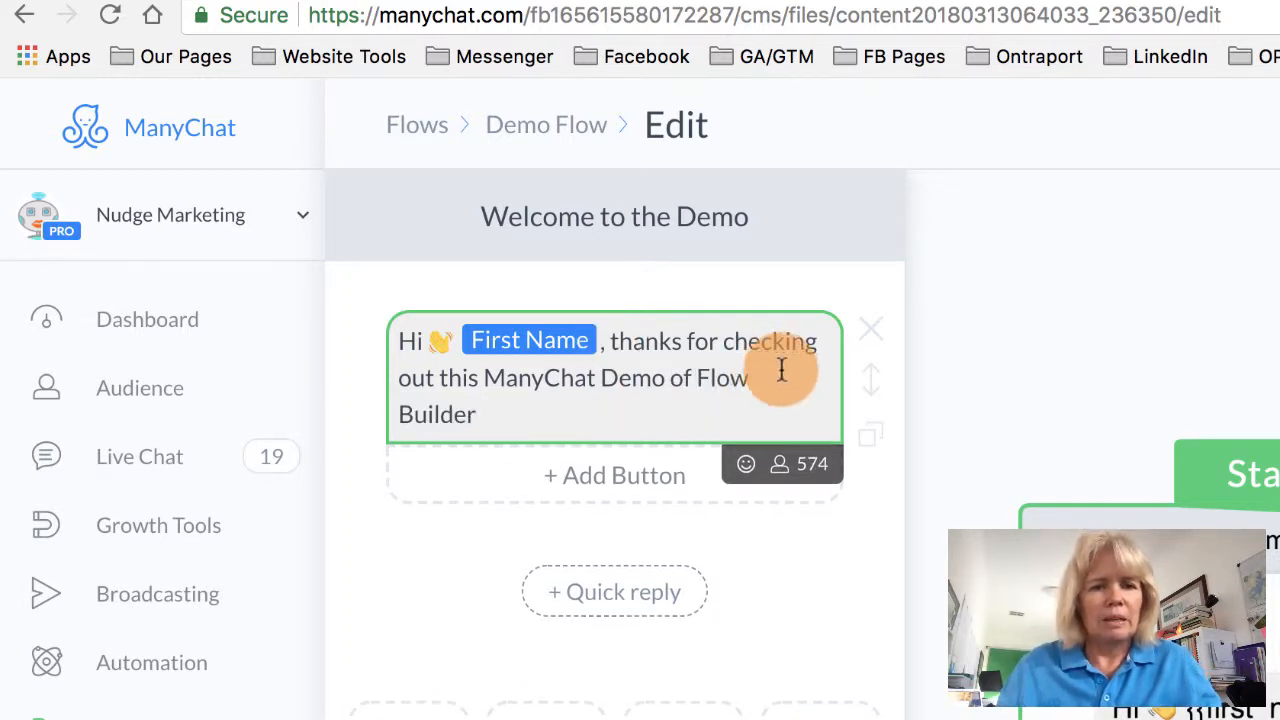
click(747, 466)
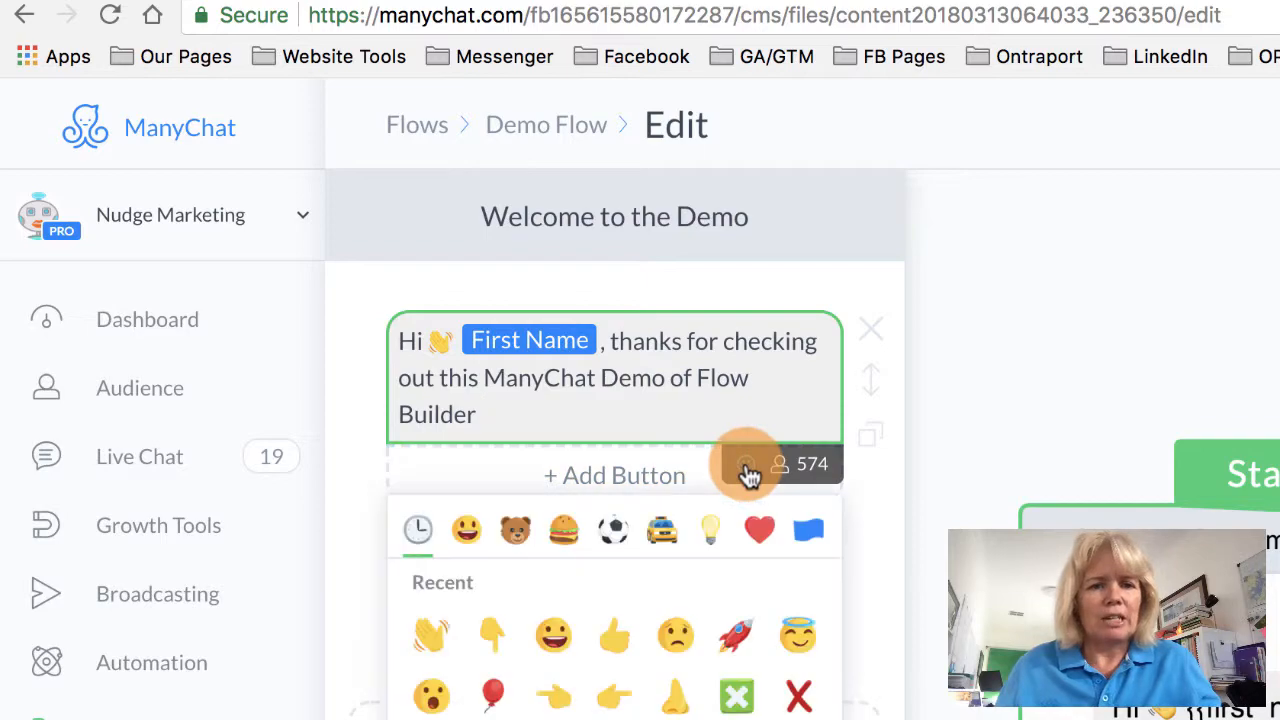
click(552, 645)
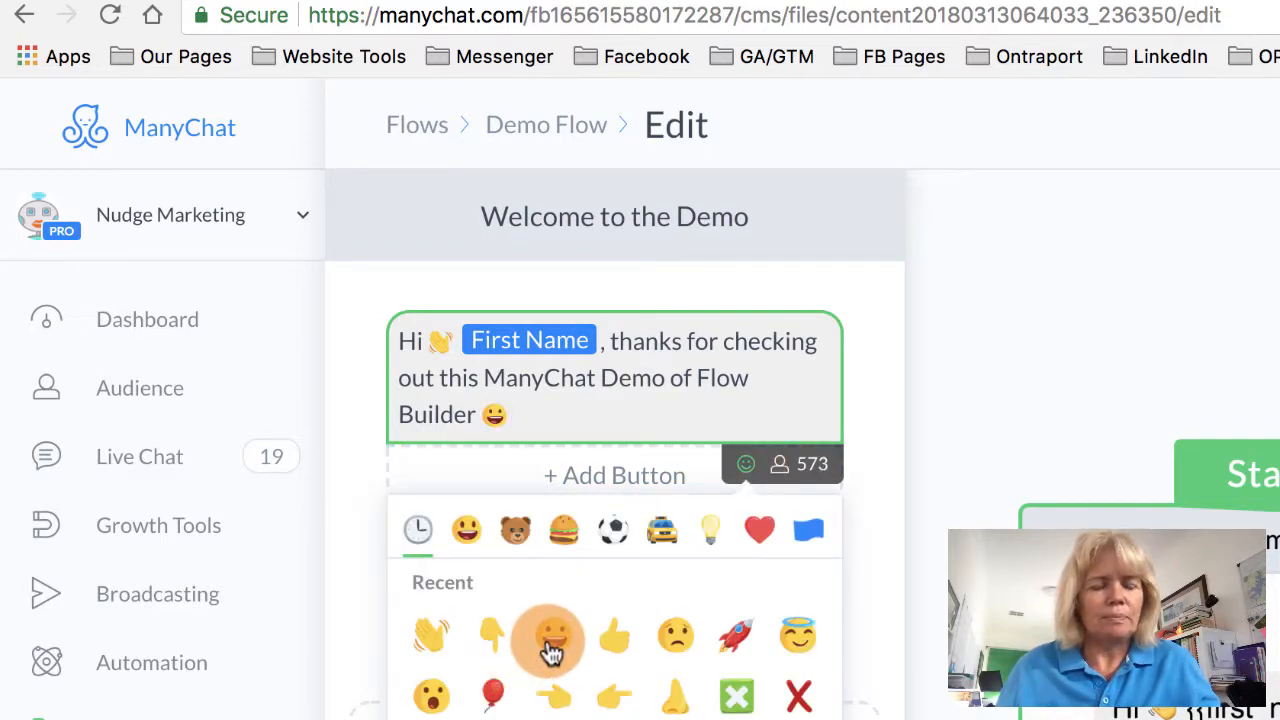
- Add a typing delay below the greeting text and set its delay time to 2 seconds
click(340, 551)
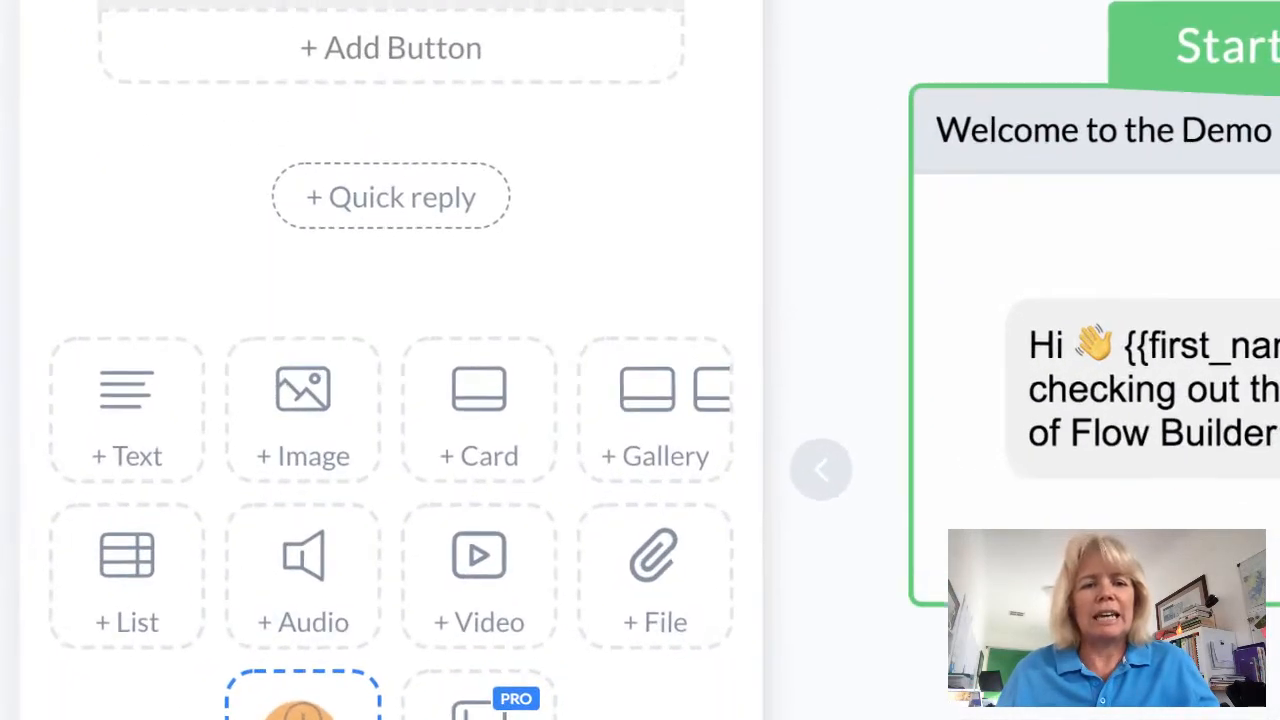
click(263, 525)
click(449, 222)
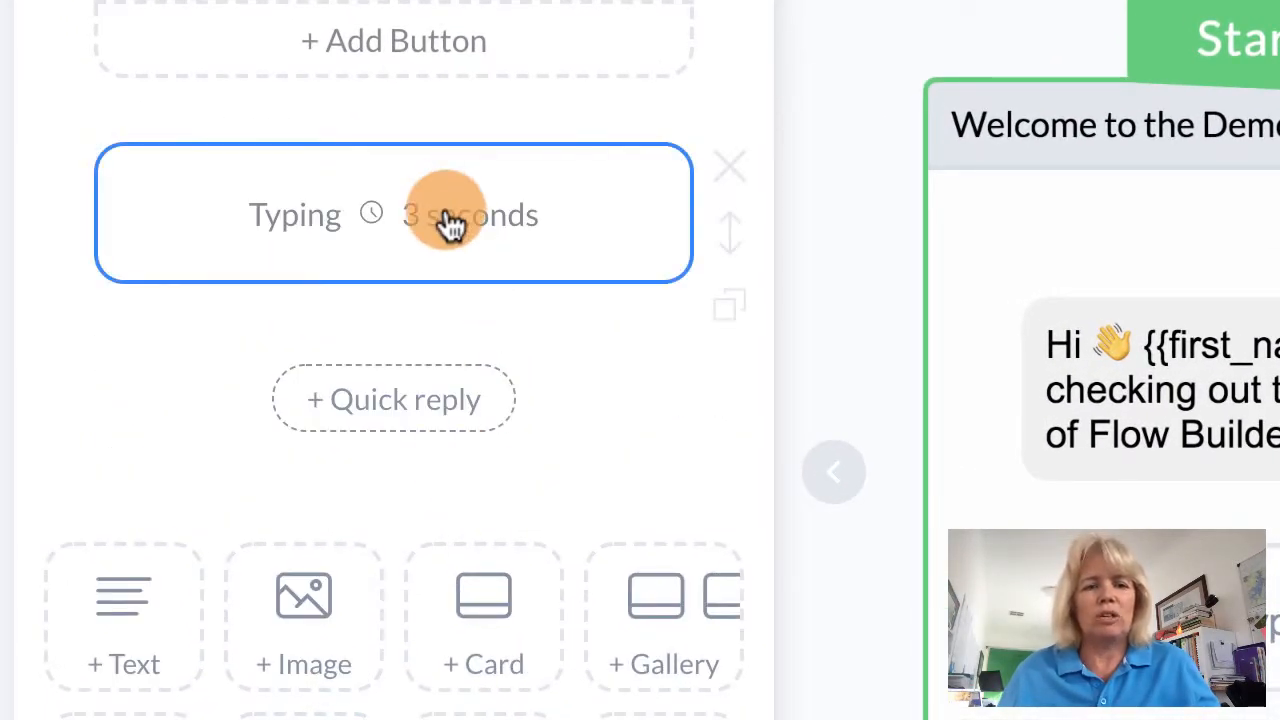
text(2)
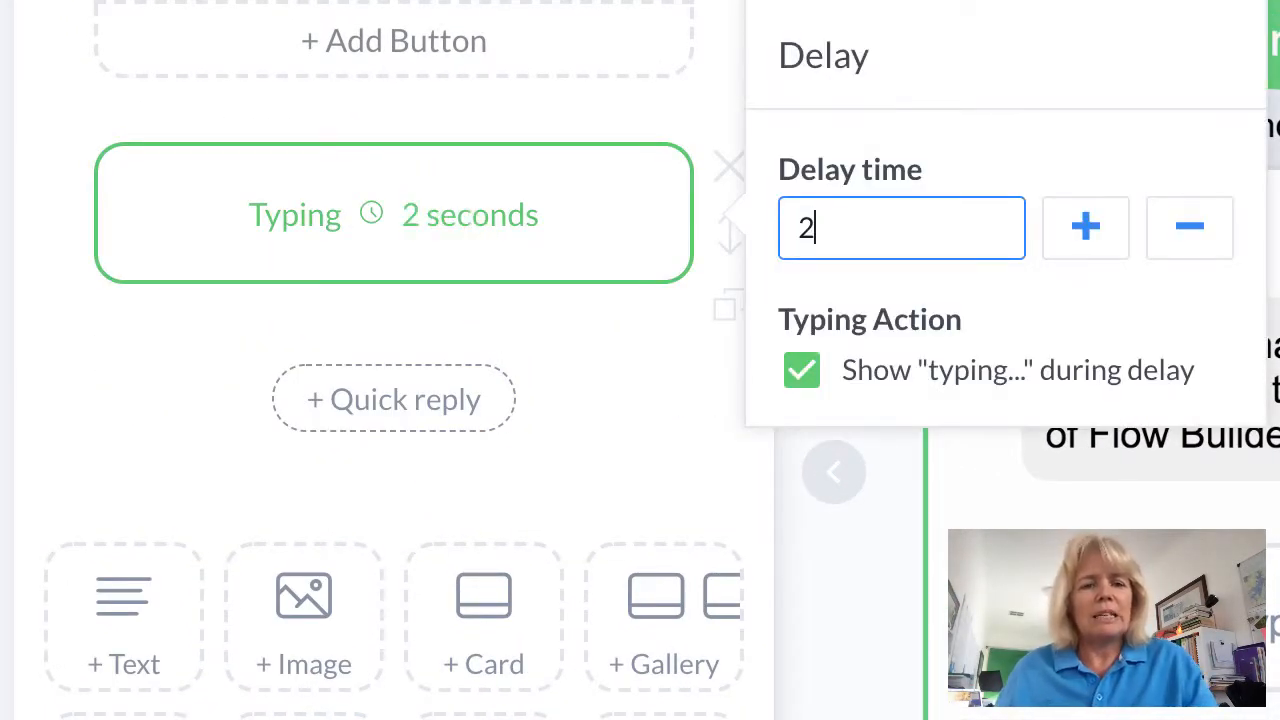
click(152, 378)
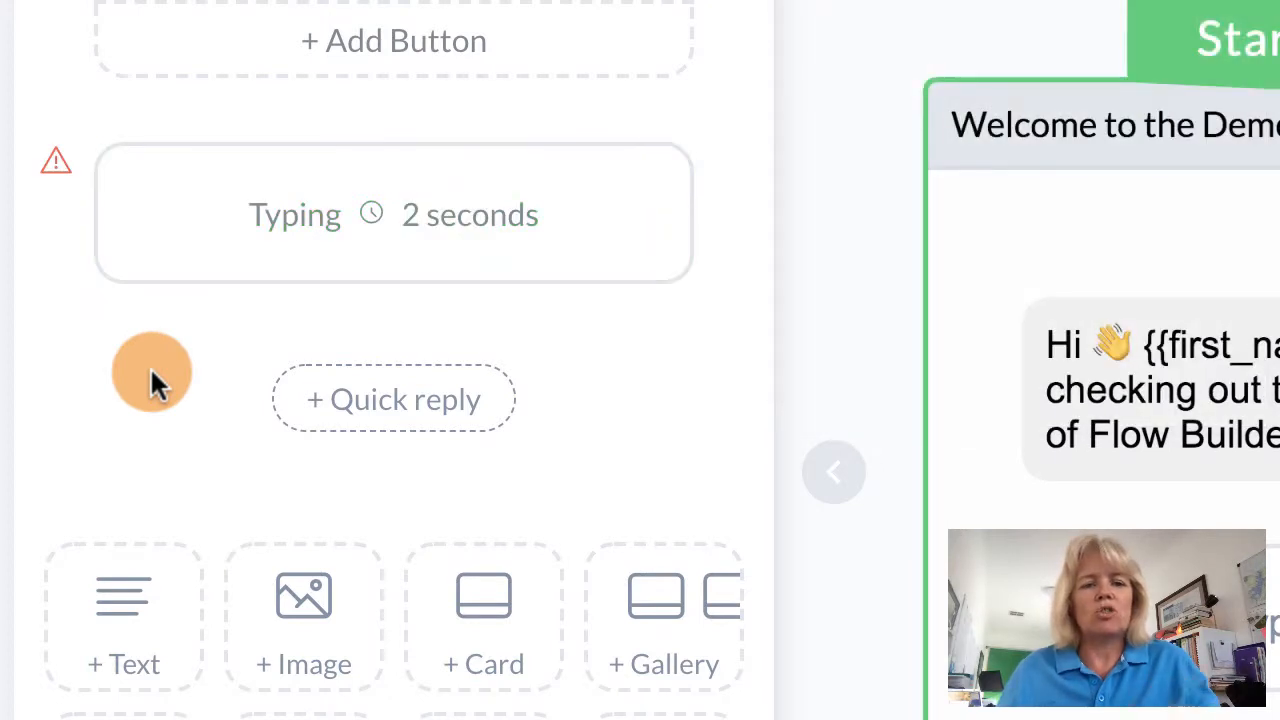
- Check the warning on the typing delay and add an empty text block below it
click(424, 202)
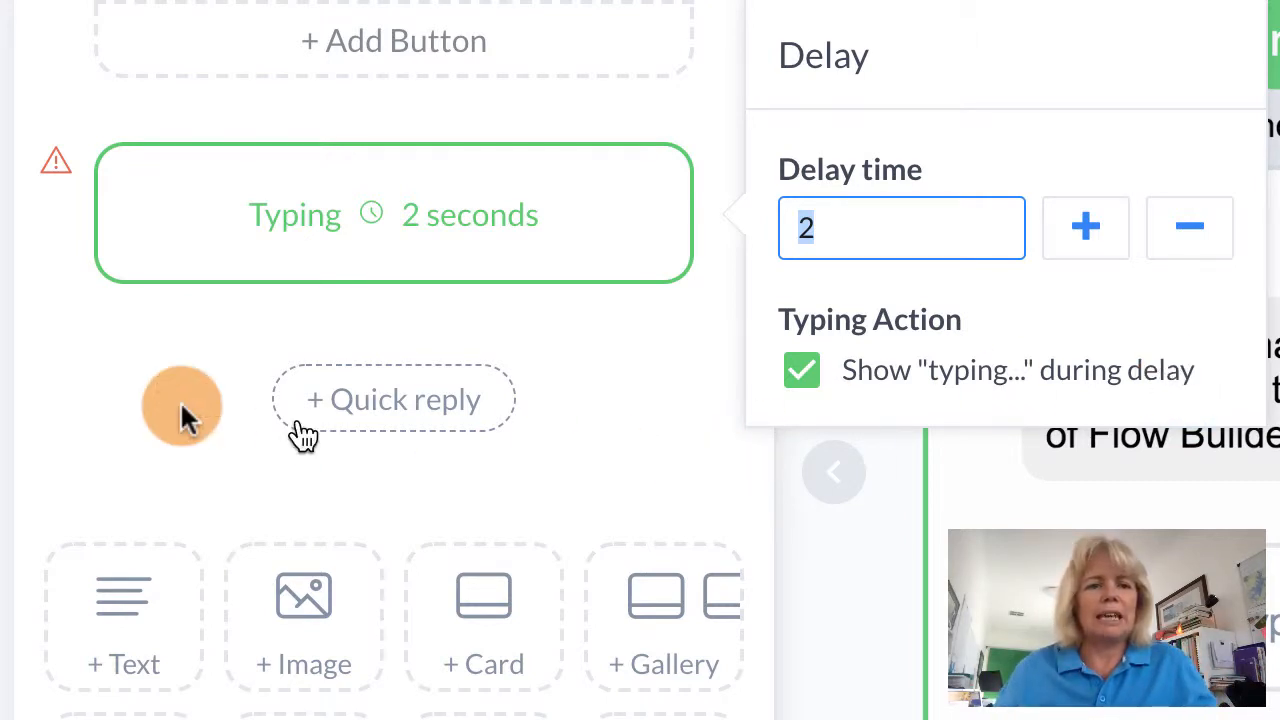
mouse_move(52, 148)
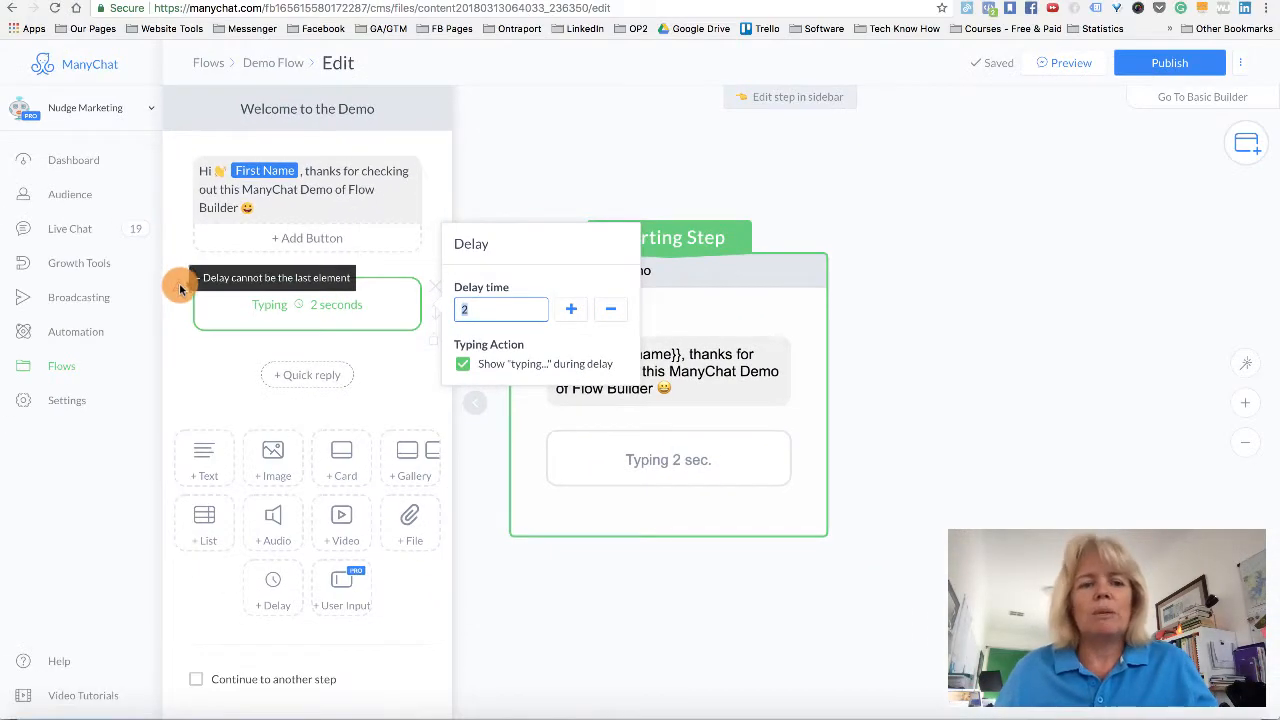
click(204, 455)
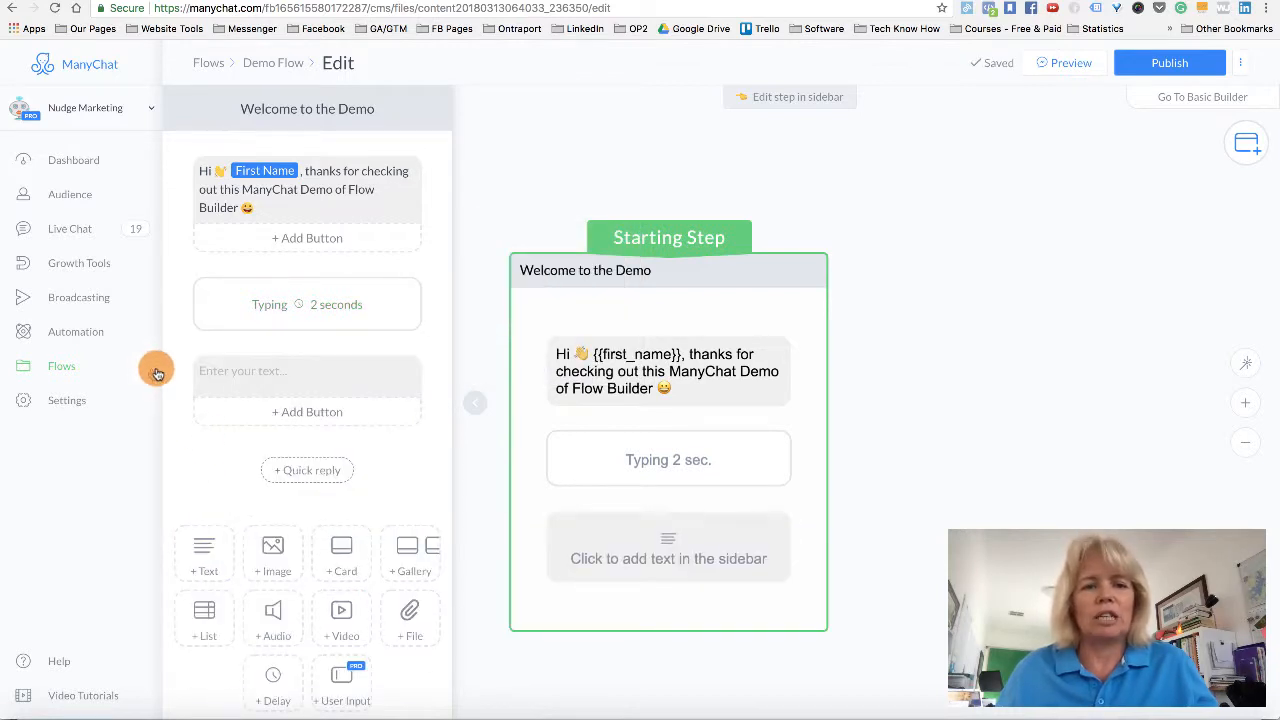
- Fill the empty text block below the typing delay with "This flow is being created to quickly show you how to use the Flow Builder"
click(212, 377)
click(232, 376)
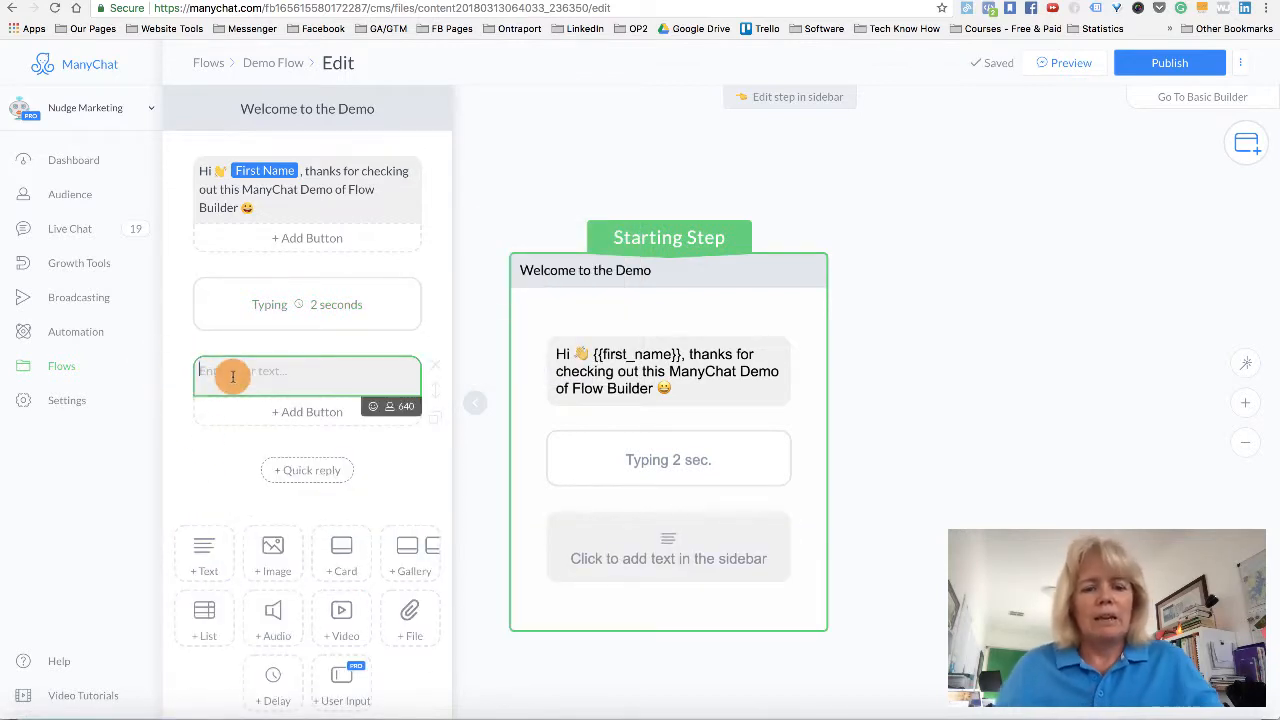
text(This )
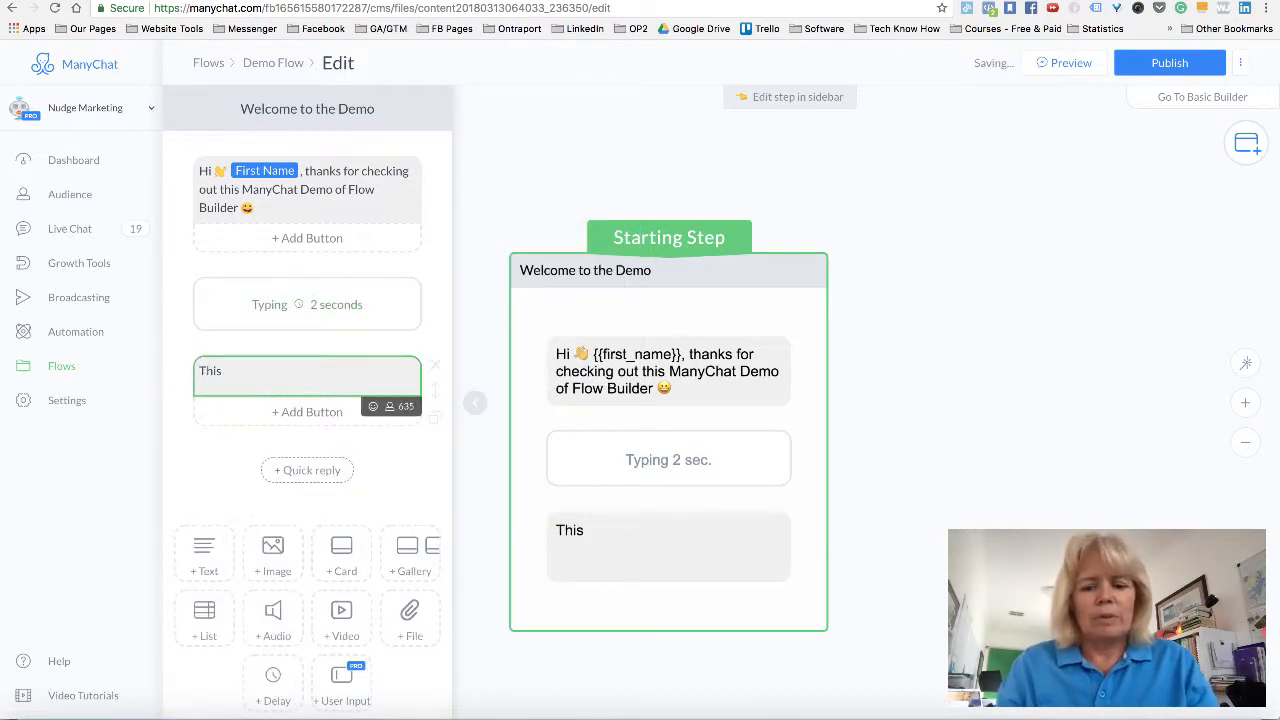
text(flow is b)
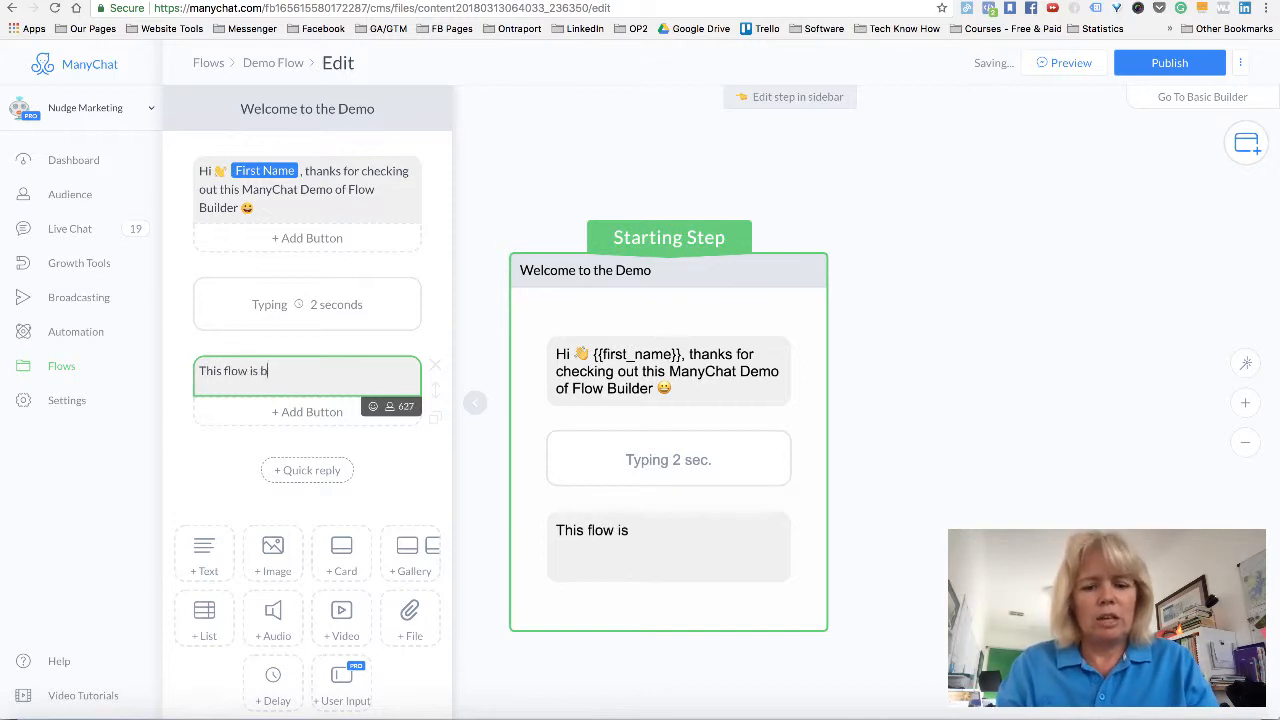
text(eing creat)
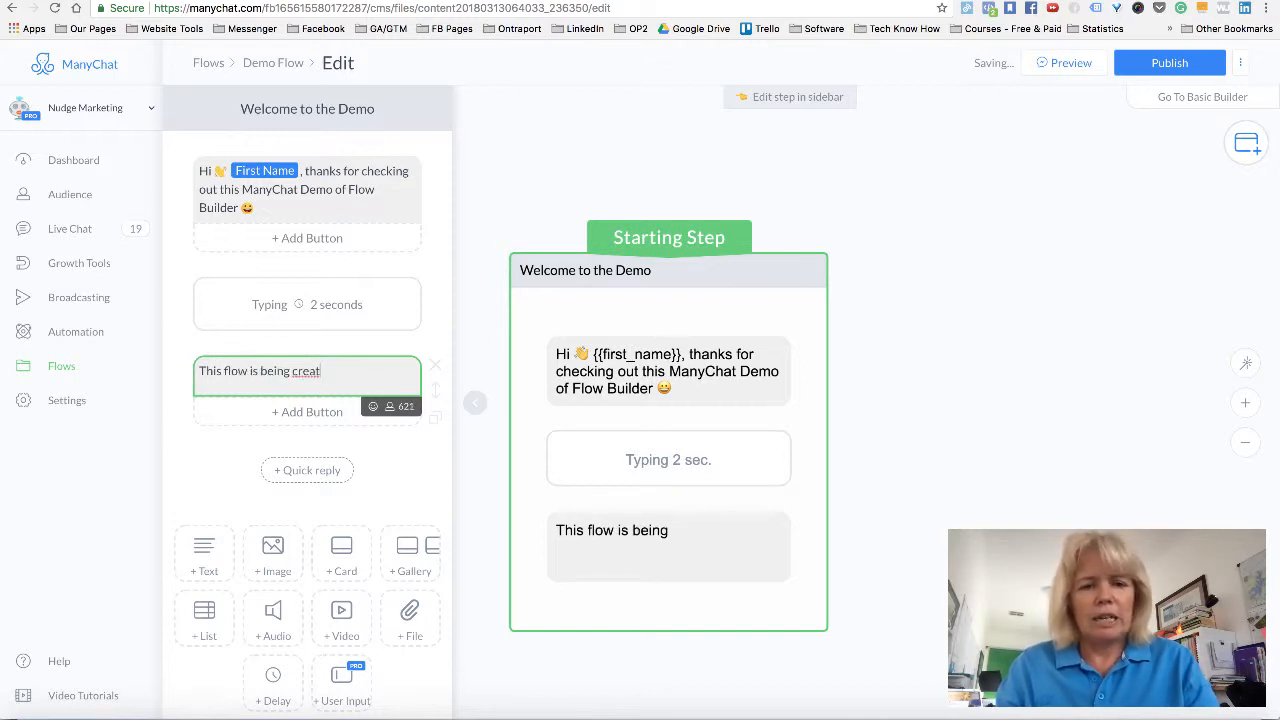
text(ed to qui)
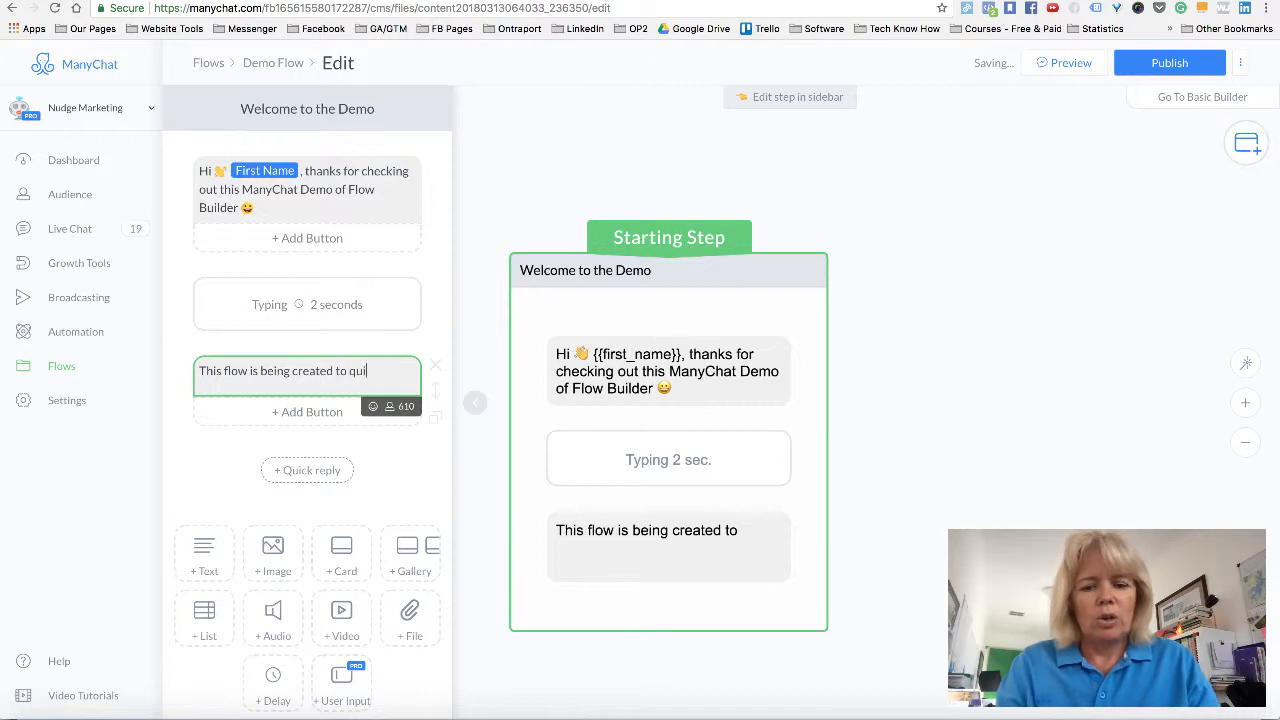
text(ckly show)
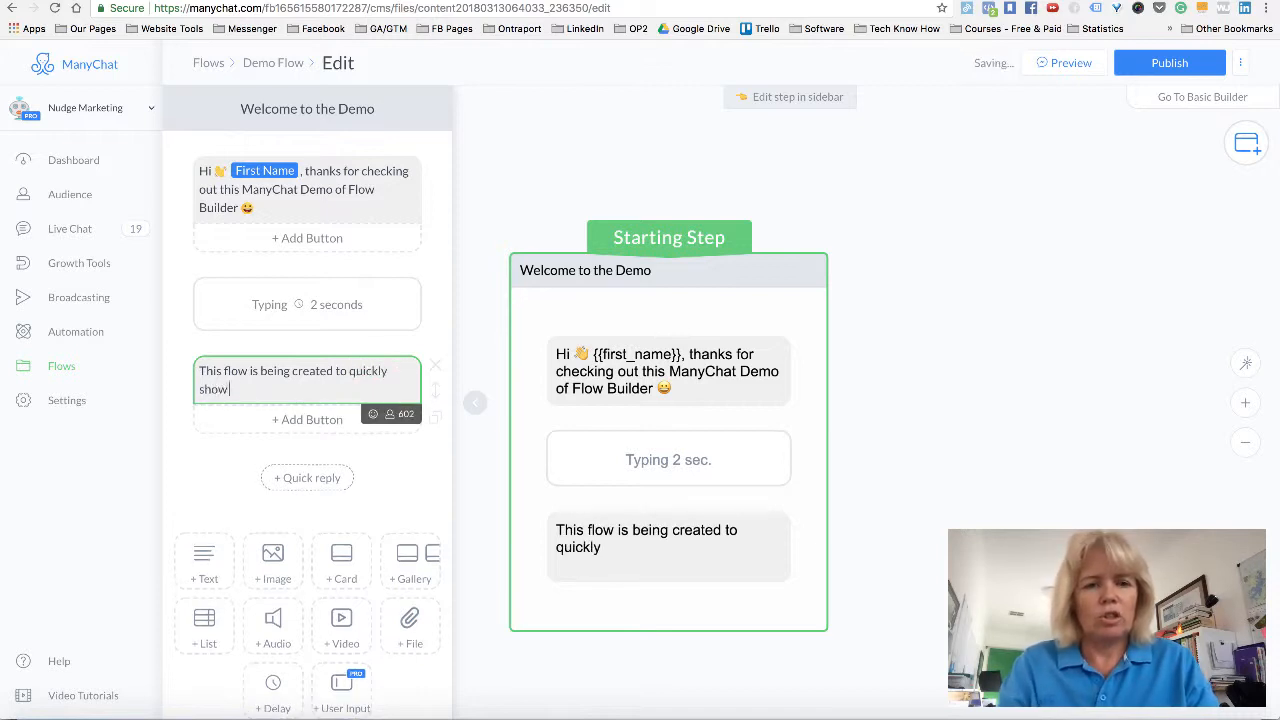
text( you how to y)
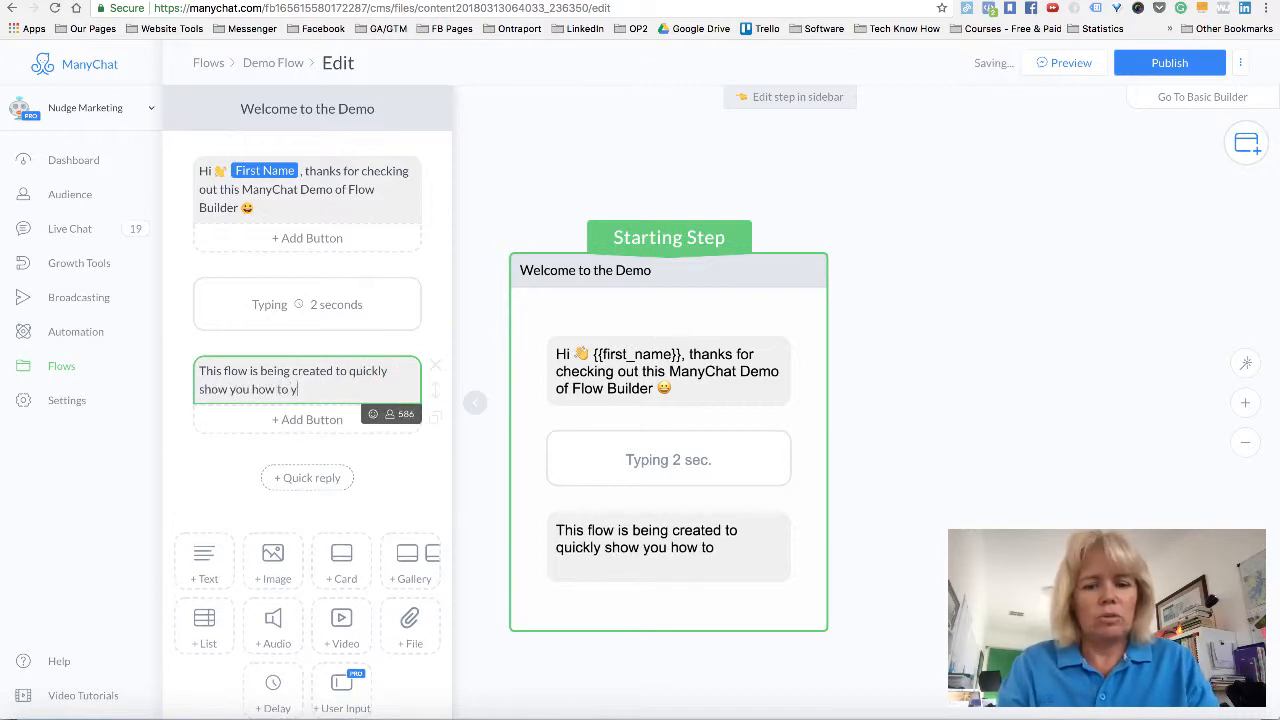
key(BackSpace)
text(use the Fl)
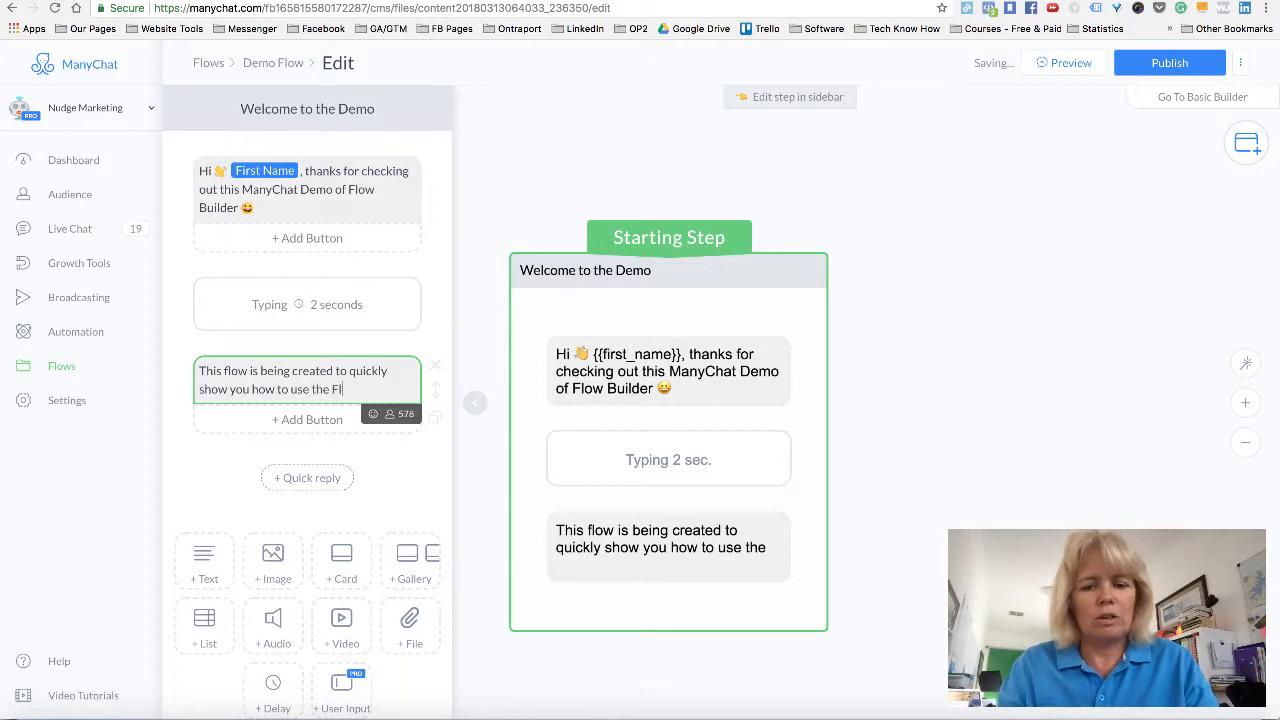
text(ow Builder)
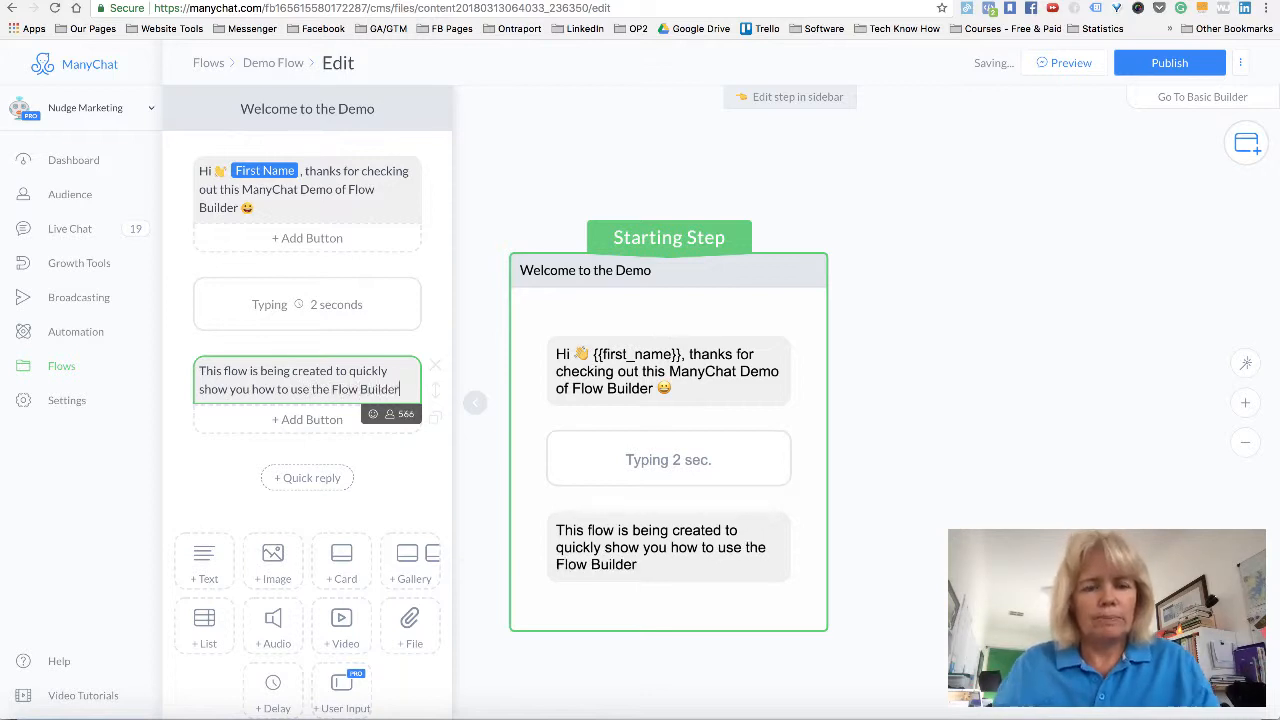
click(223, 490)
- Add an image block below the second text and upload awesome.gif from the Gifs folder inside Bots/Messenger
scroll(223, 490, down, 2)
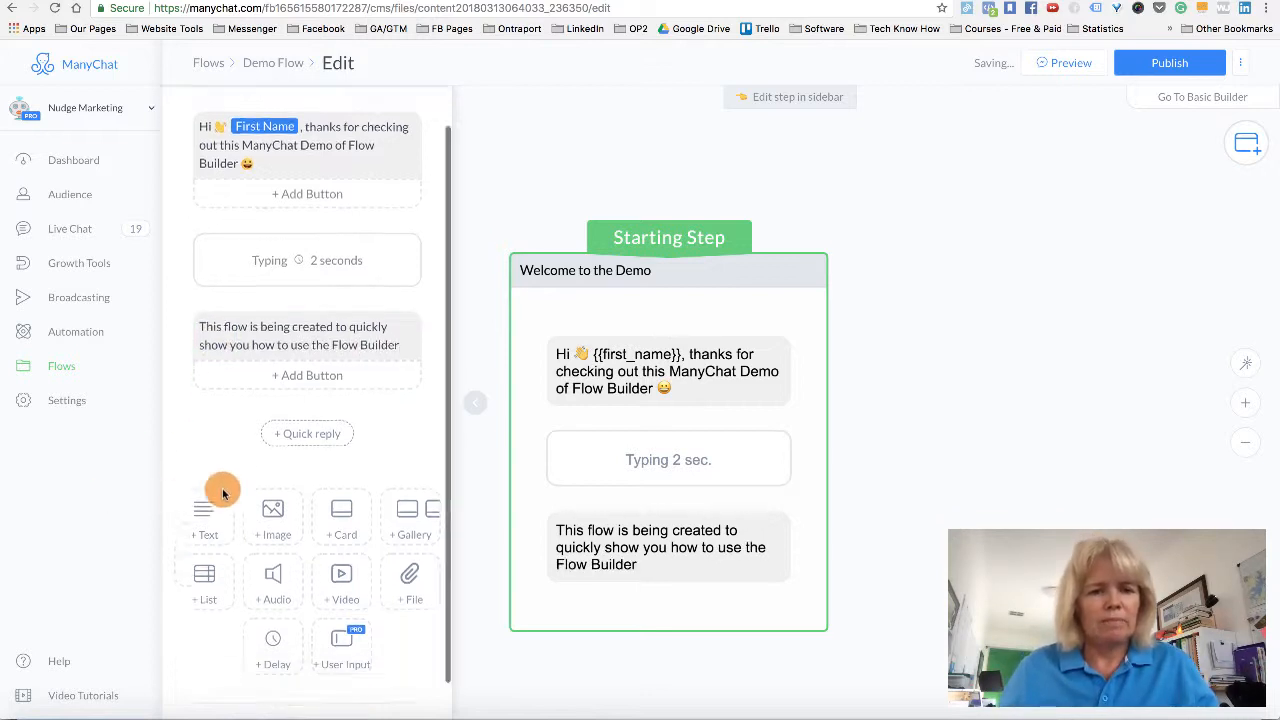
click(271, 474)
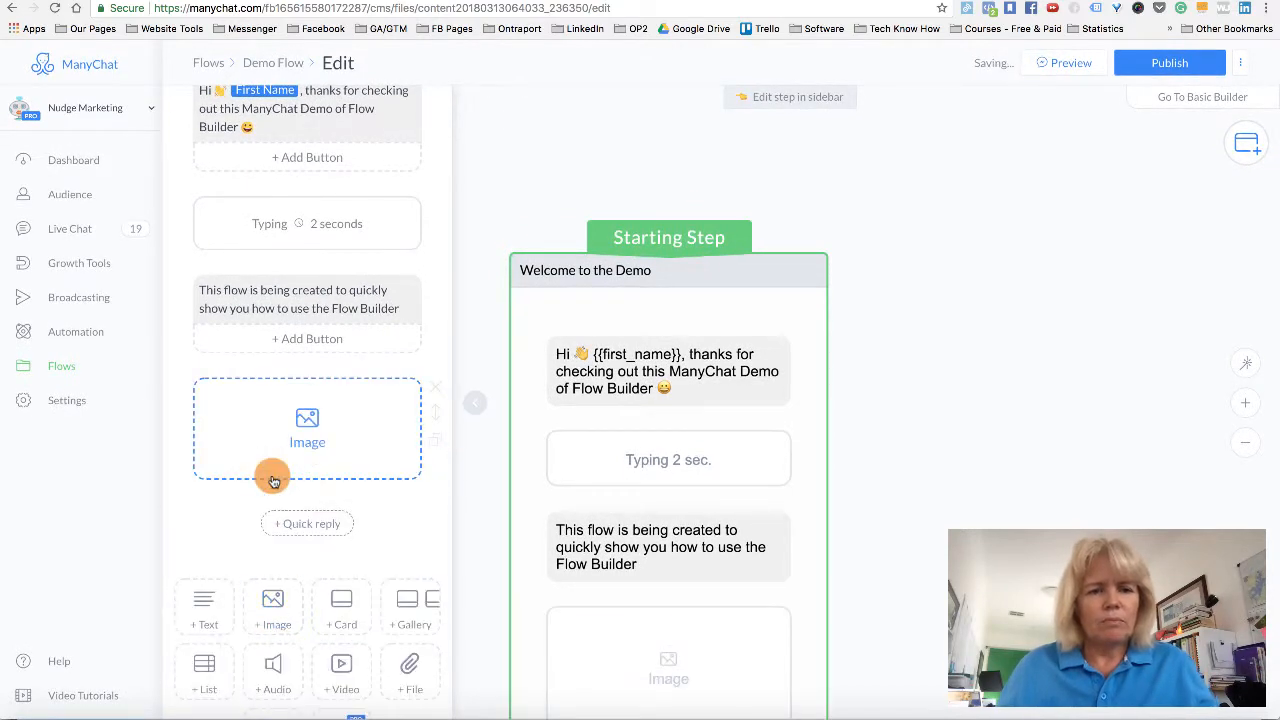
click(312, 417)
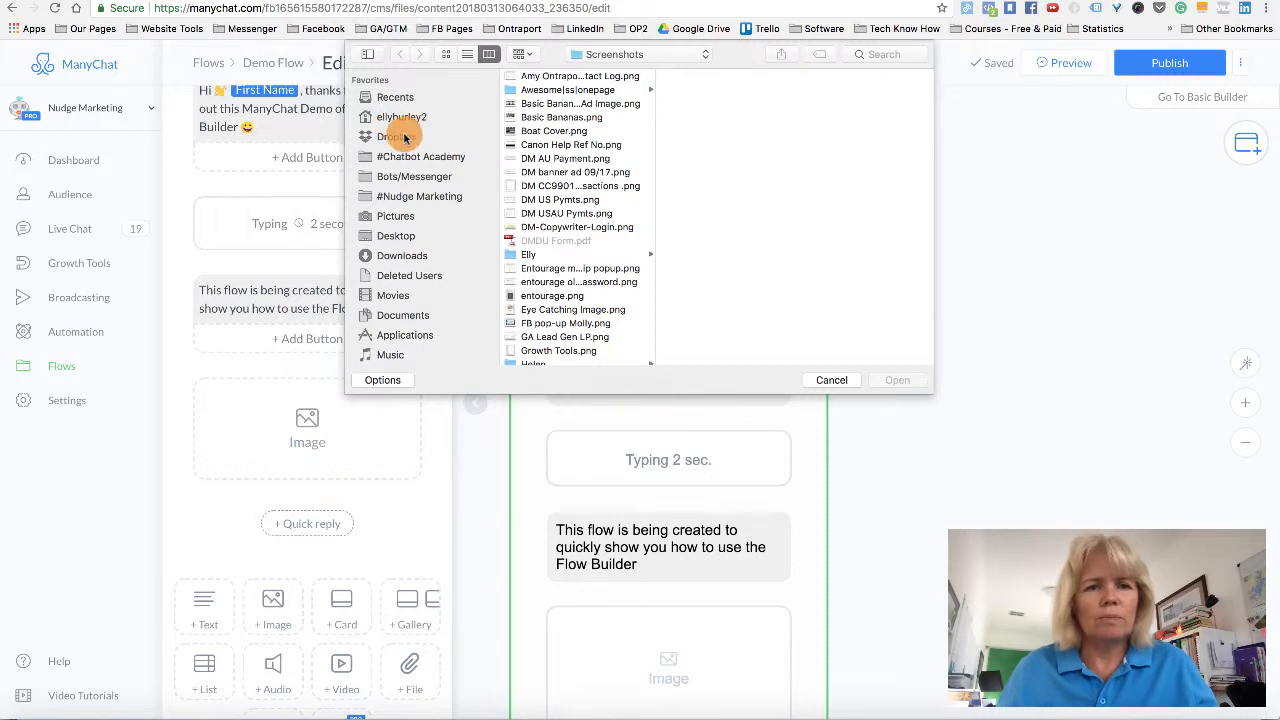
click(414, 176)
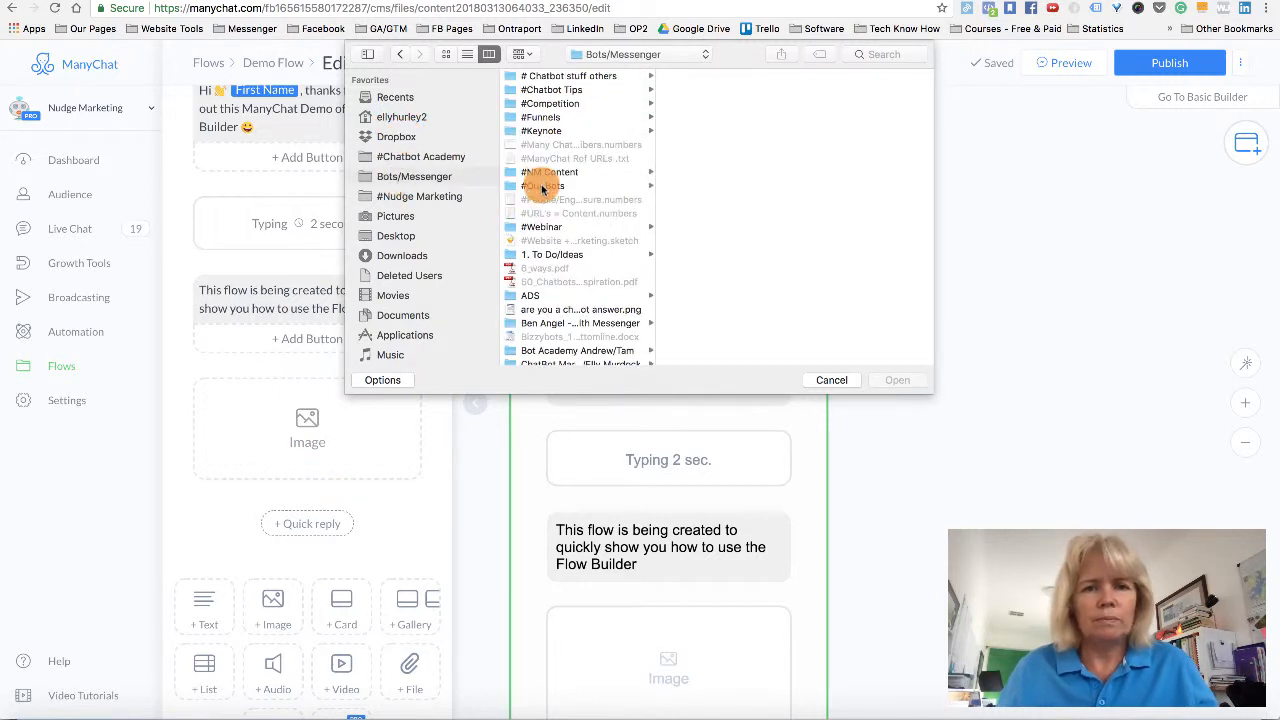
click(542, 186)
click(685, 118)
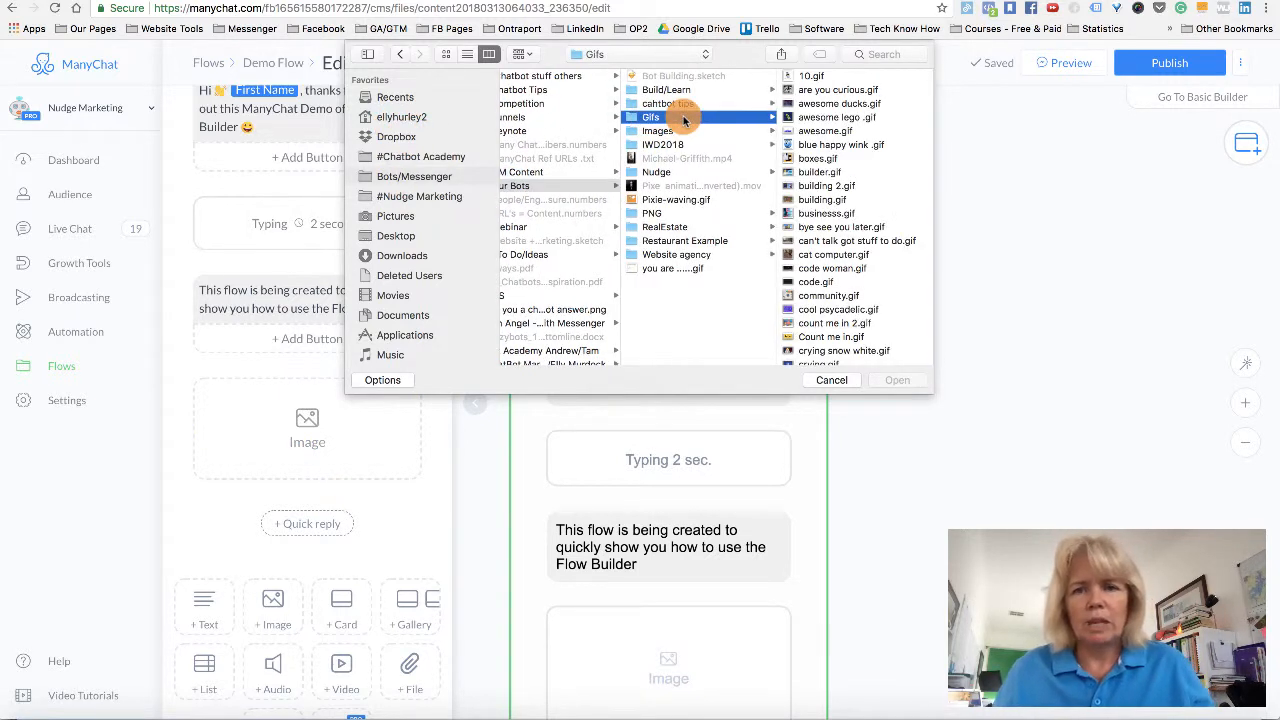
click(814, 131)
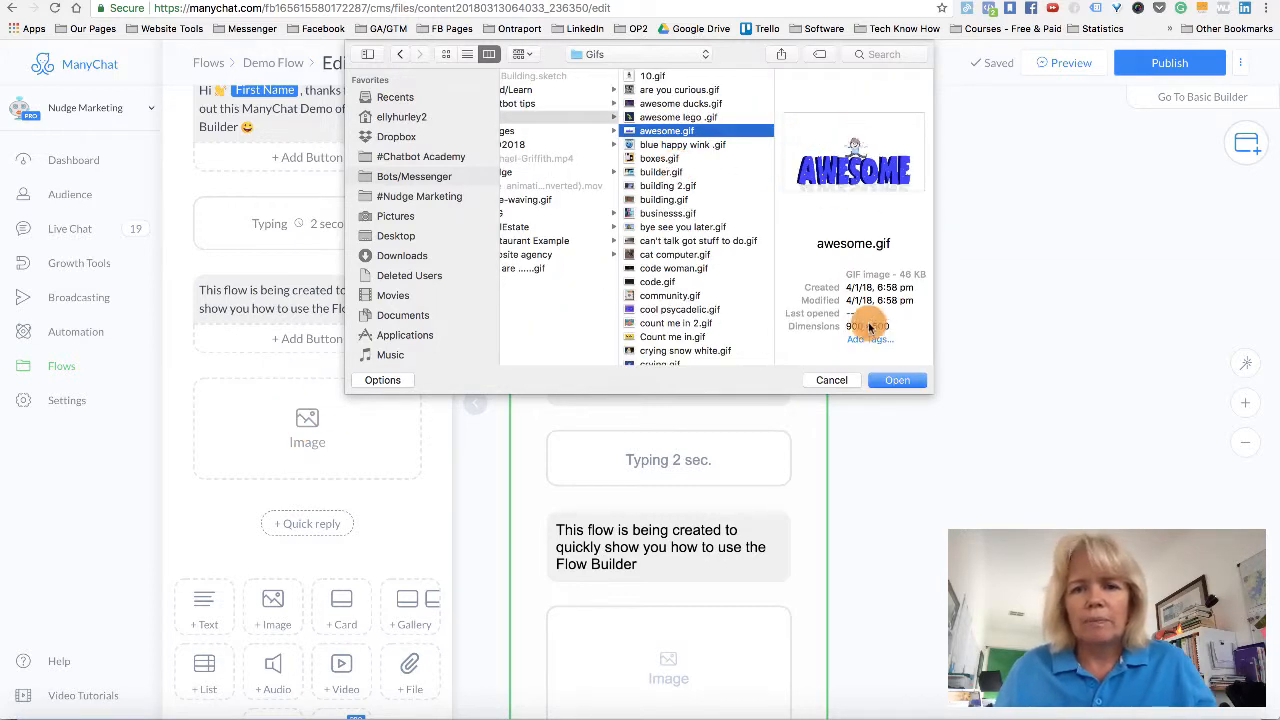
click(897, 378)
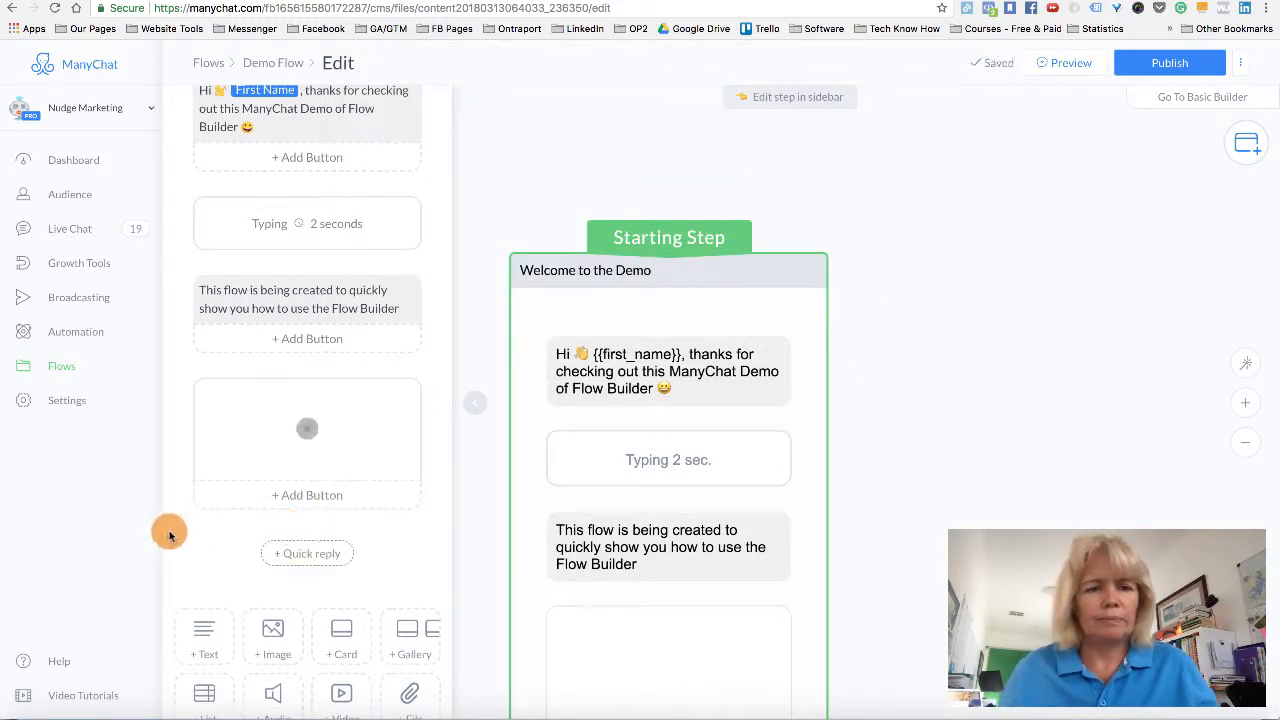
- Add a text block below the GIF reading "Awesome, show me more..."
click(214, 505)
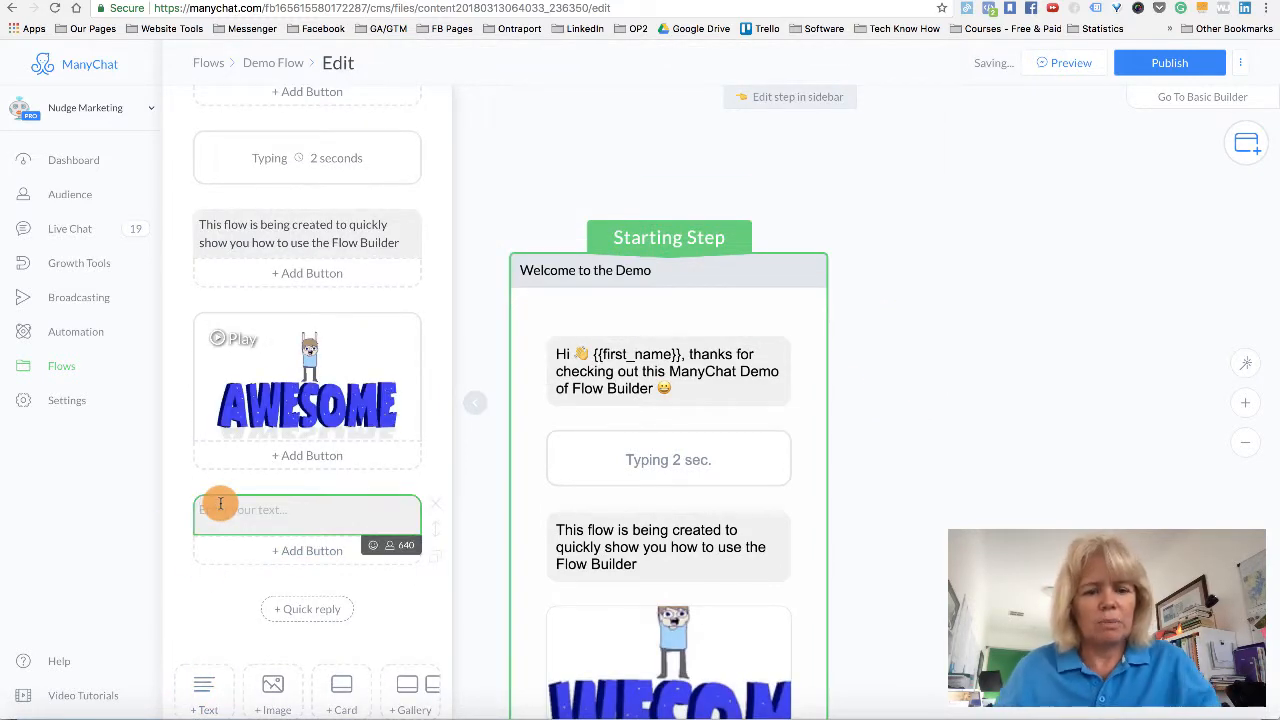
text(Aweso)
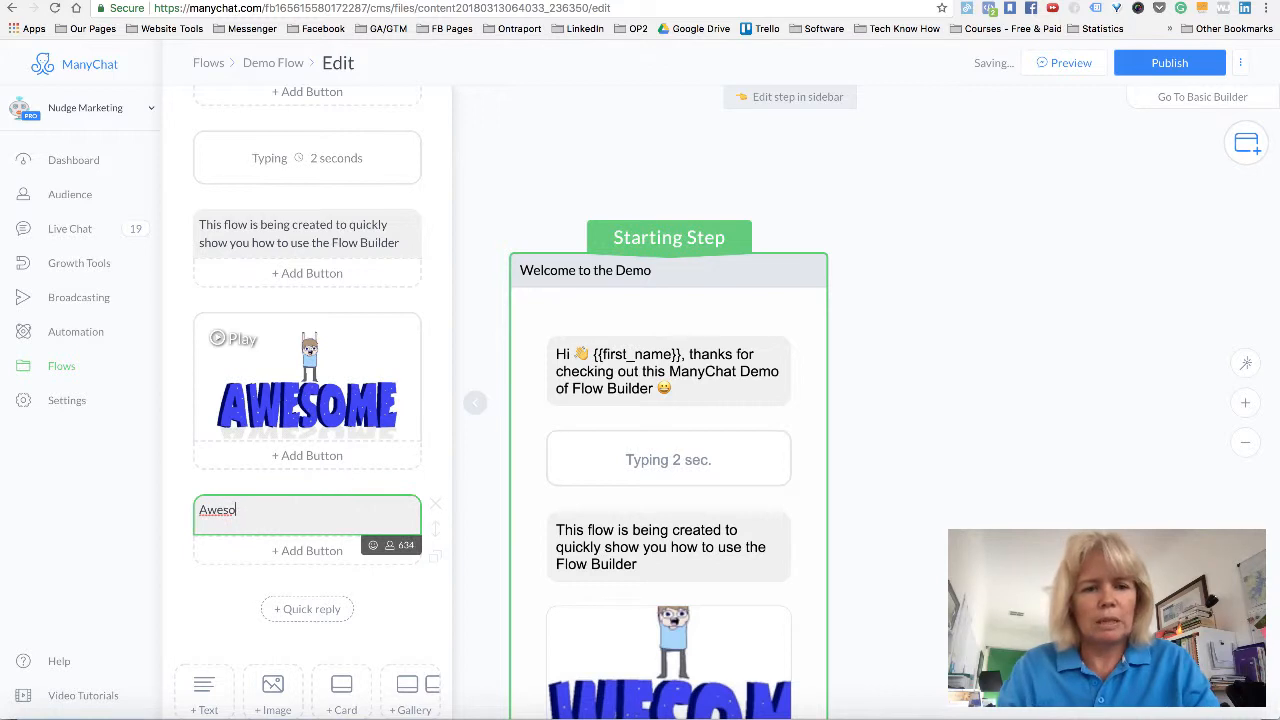
text(ne, show me more...)
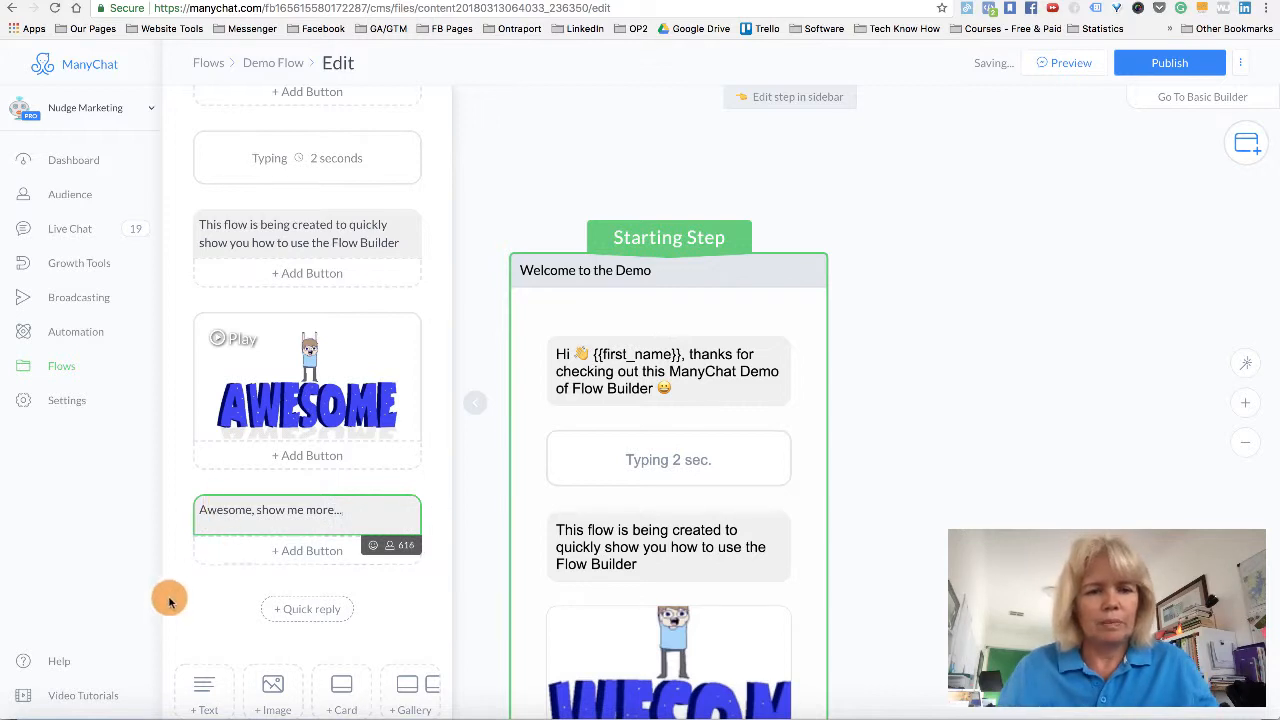
- Add a quick reply labelled "Show me more" to the welcome step without assigning it an action
scroll(223, 580, down, 2)
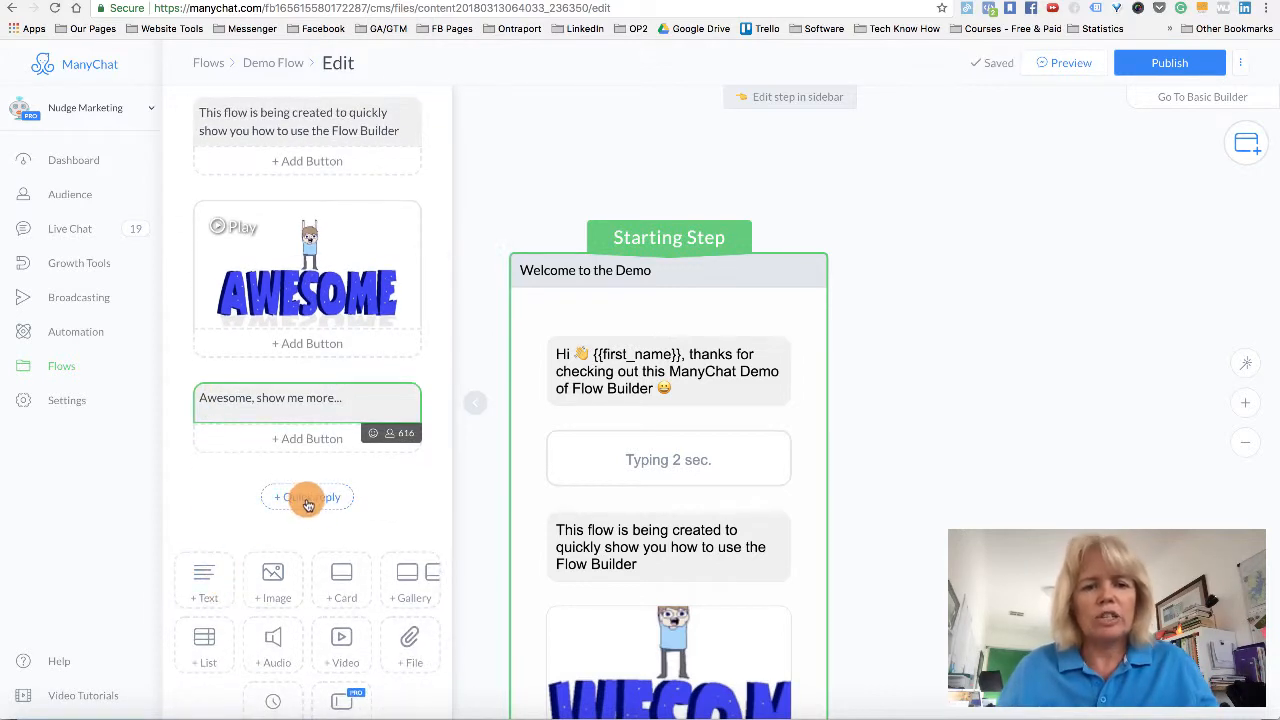
click(310, 499)
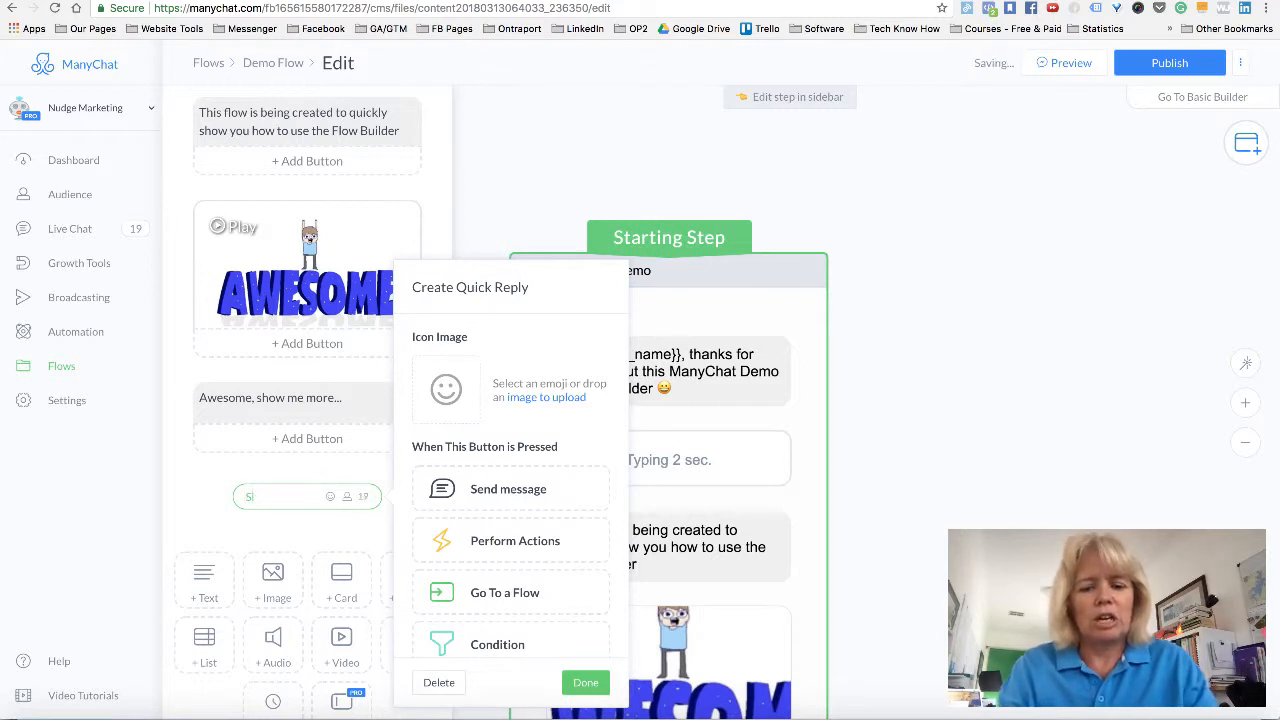
text(Show me)
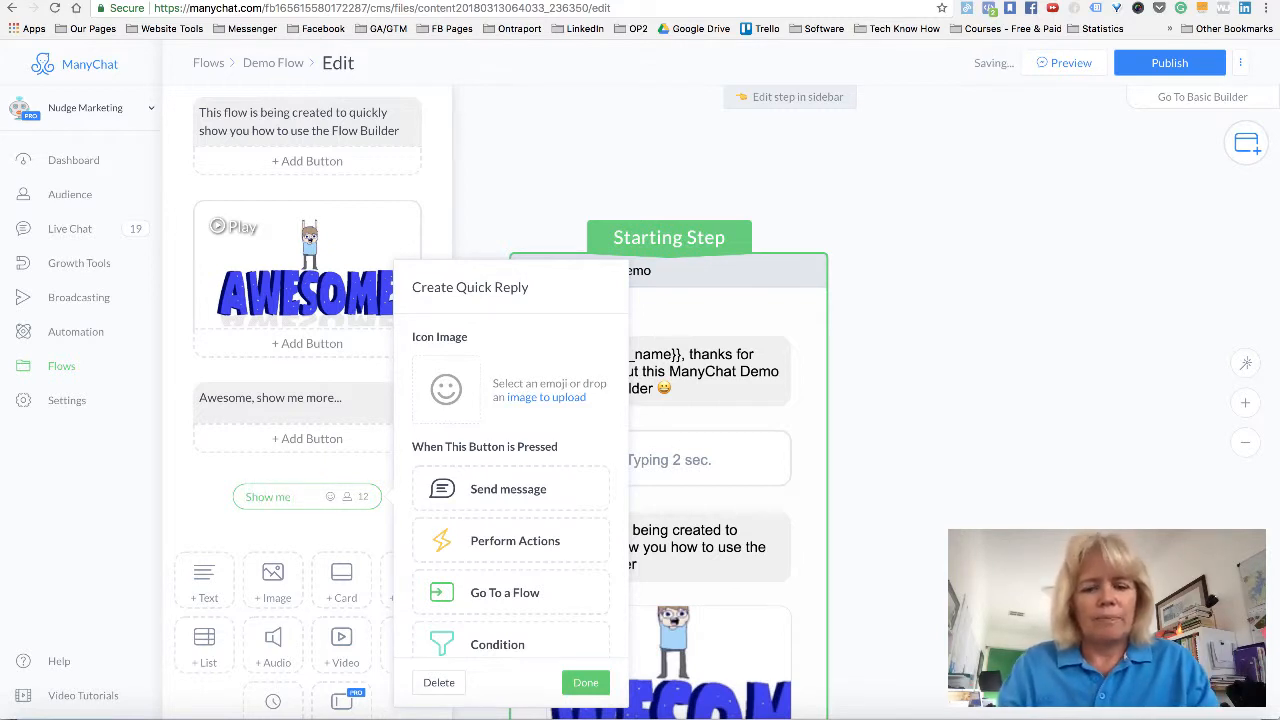
text( more)
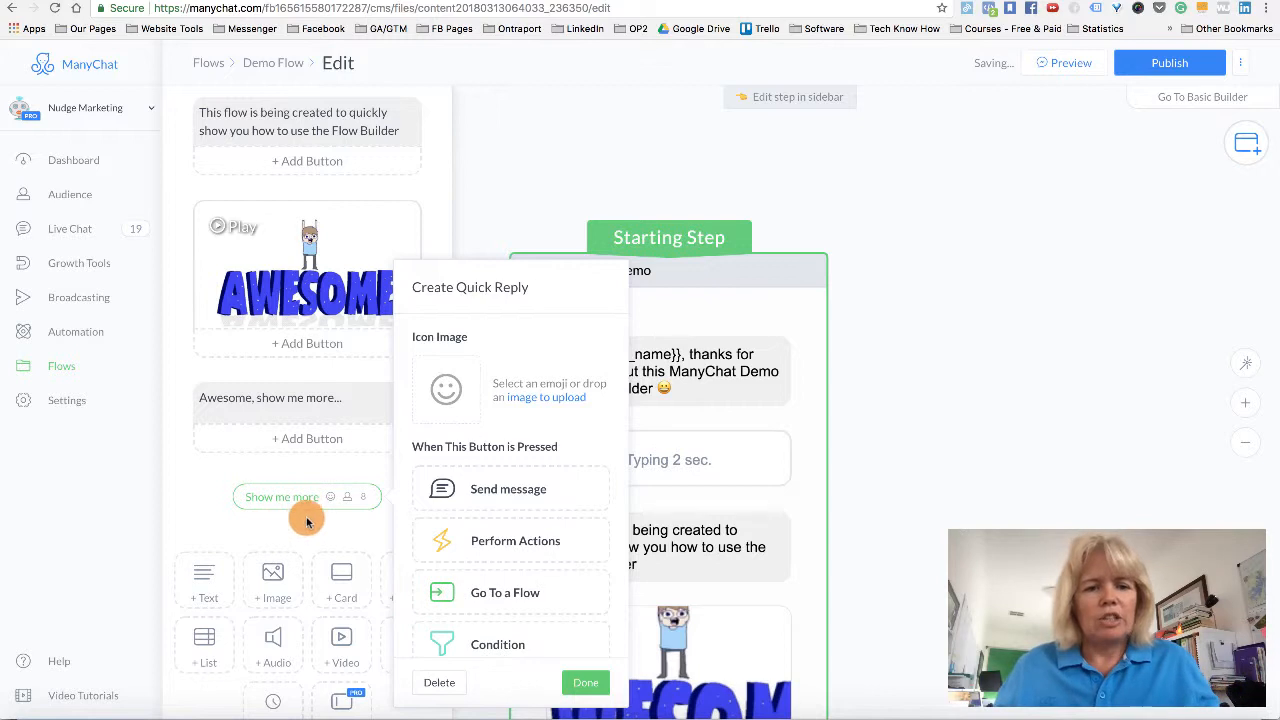
click(307, 520)
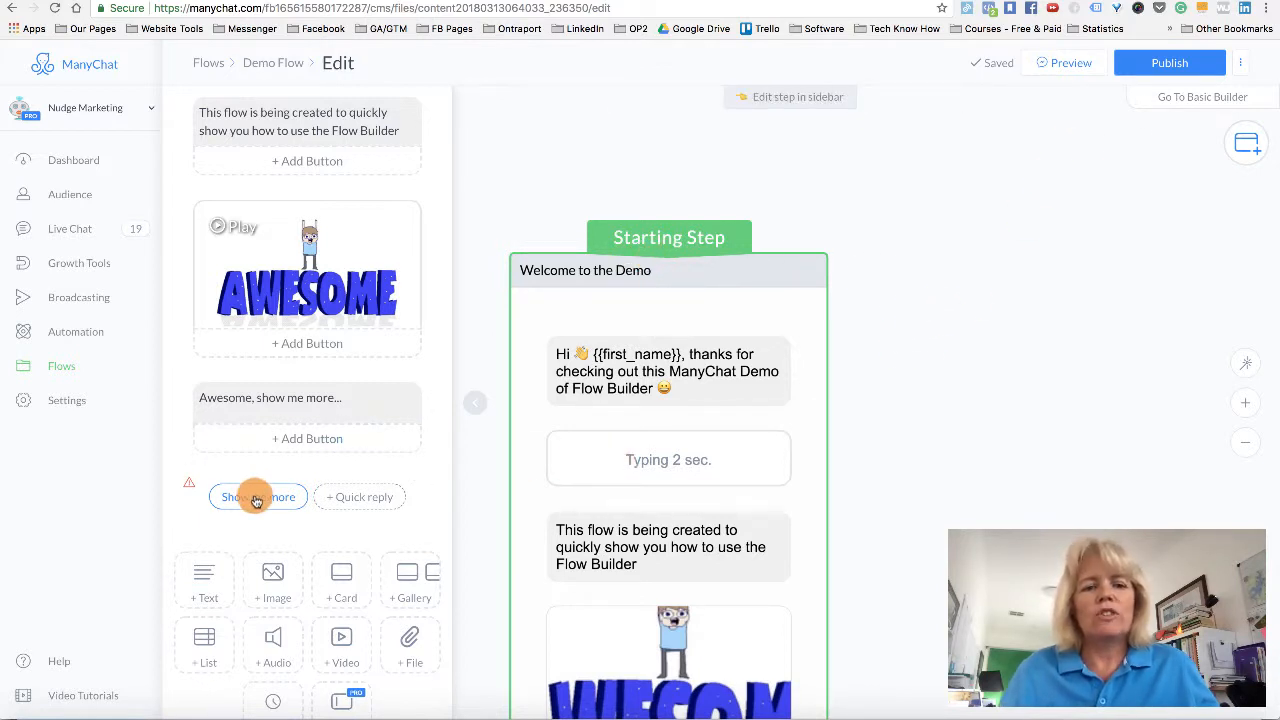
- Add a second quick reply labelled "I've seen enough" without assigning it an action
click(365, 497)
click(280, 529)
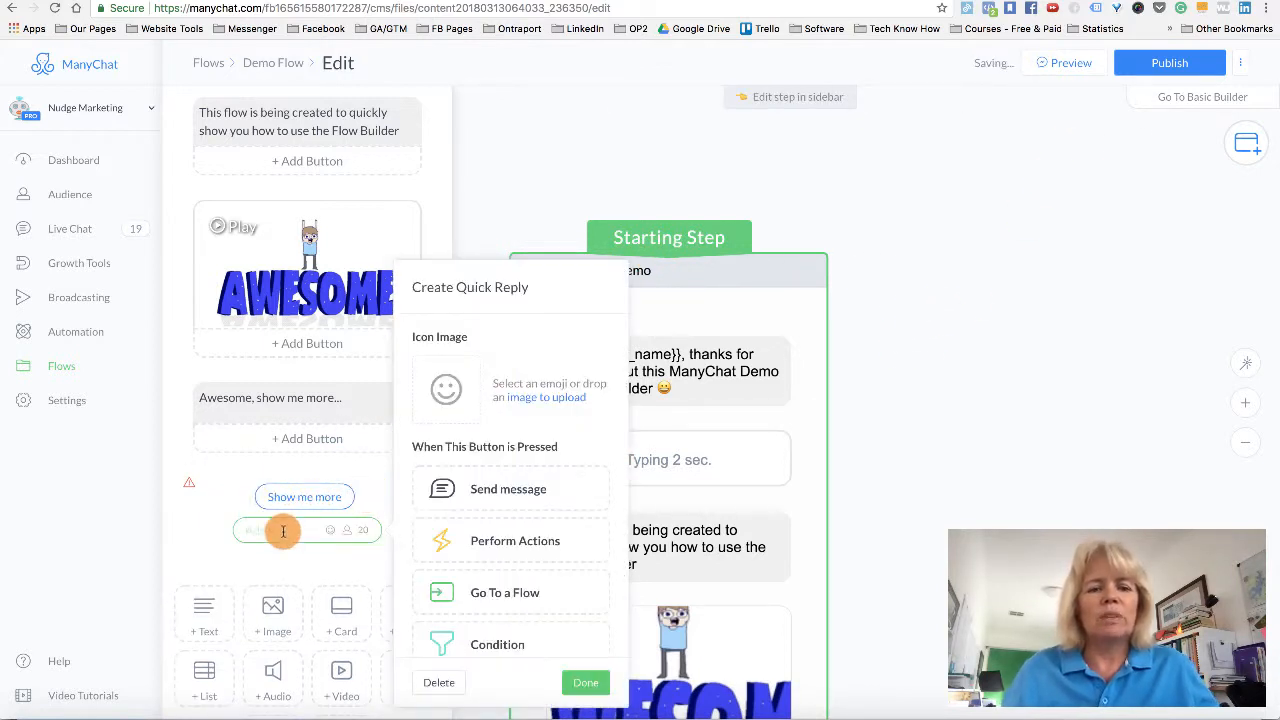
text(I )
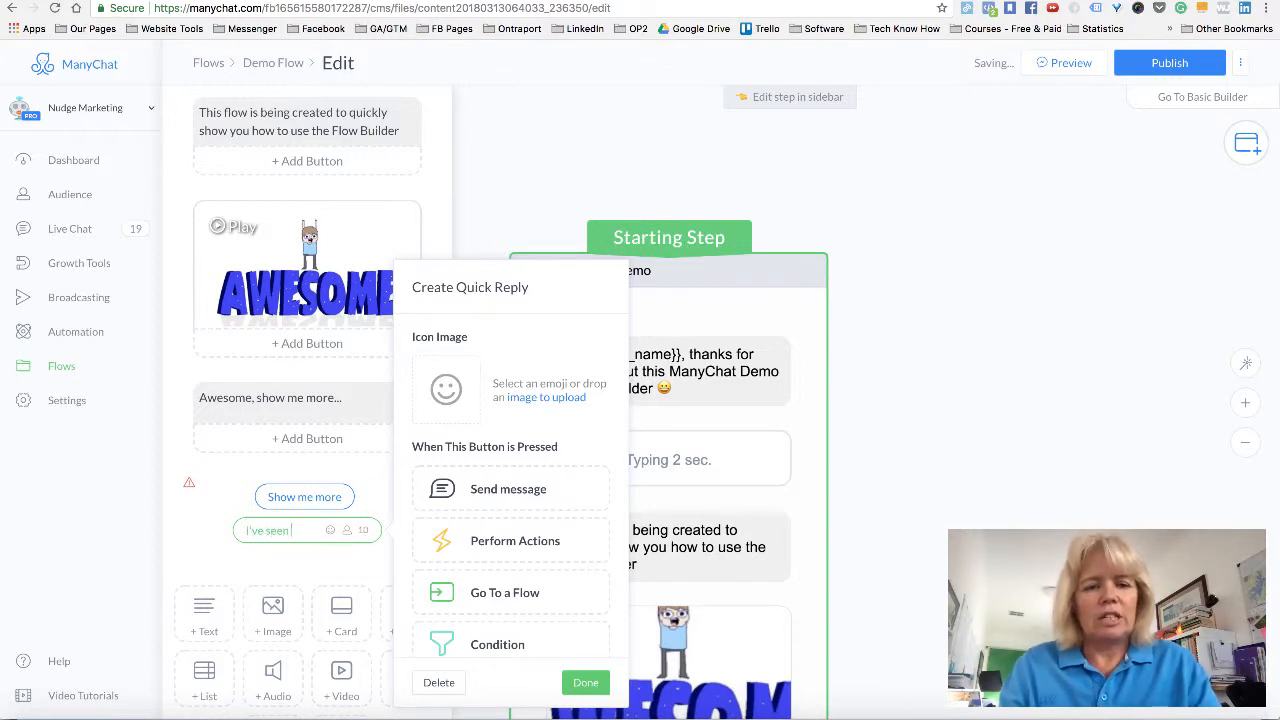
text(ve seen enou)
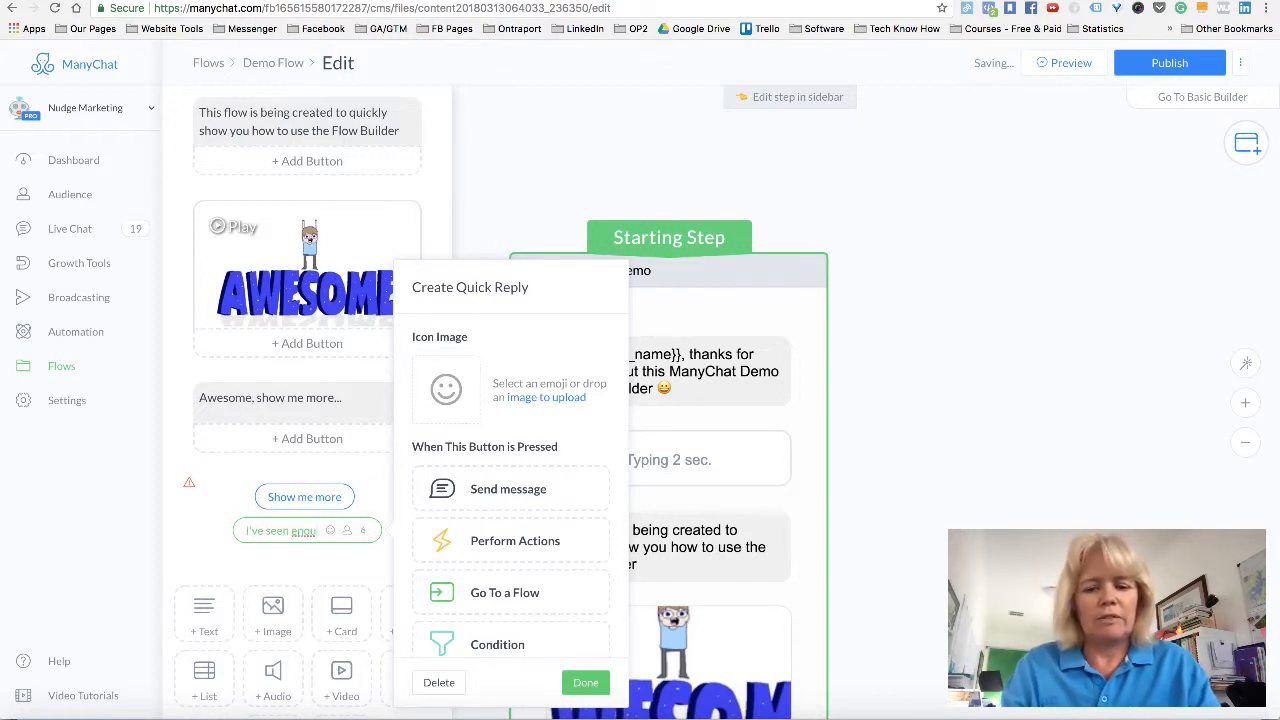
text(gh)
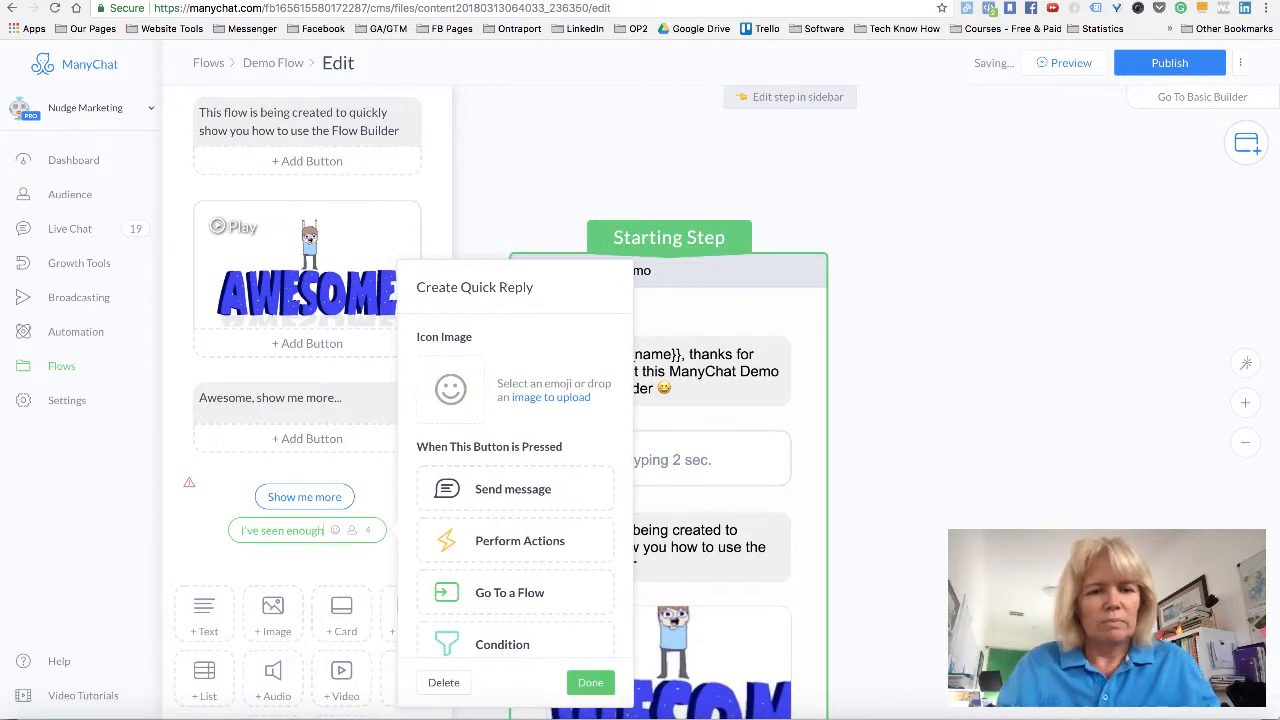
click(279, 552)
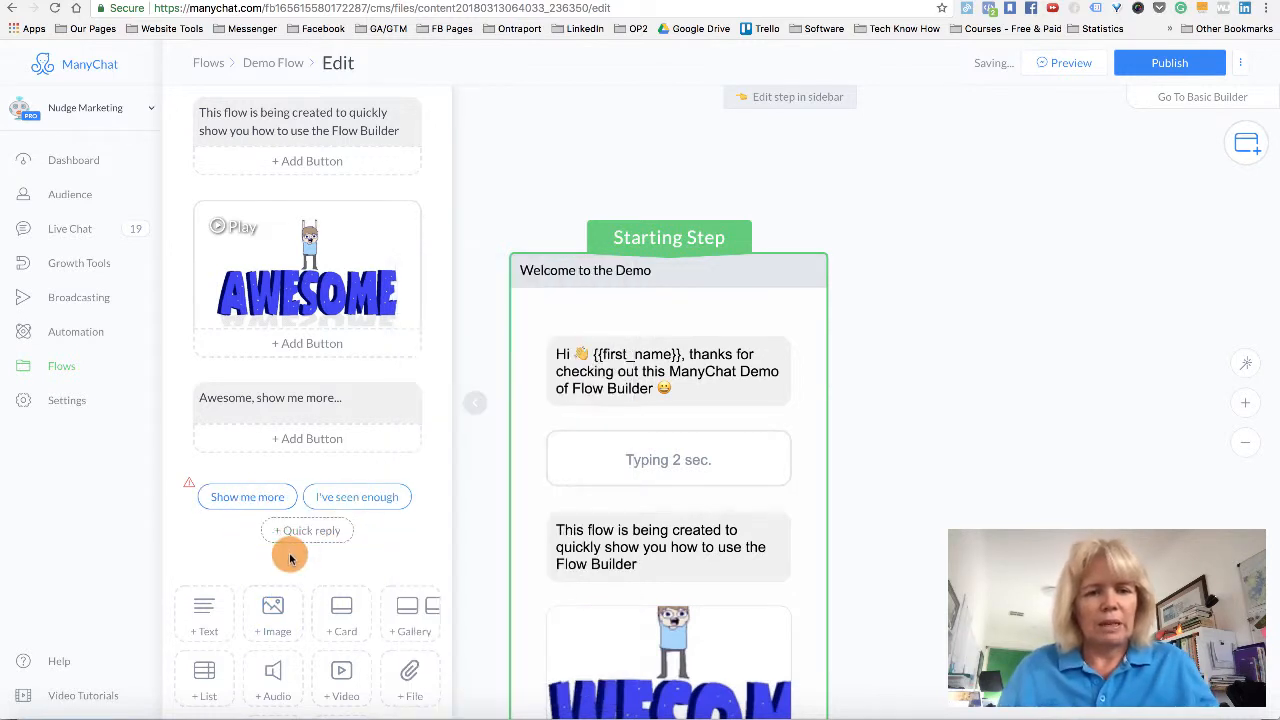
- Link the "Show me more" quick reply on the canvas to a new Send Message step beside the starting step
click(245, 497)
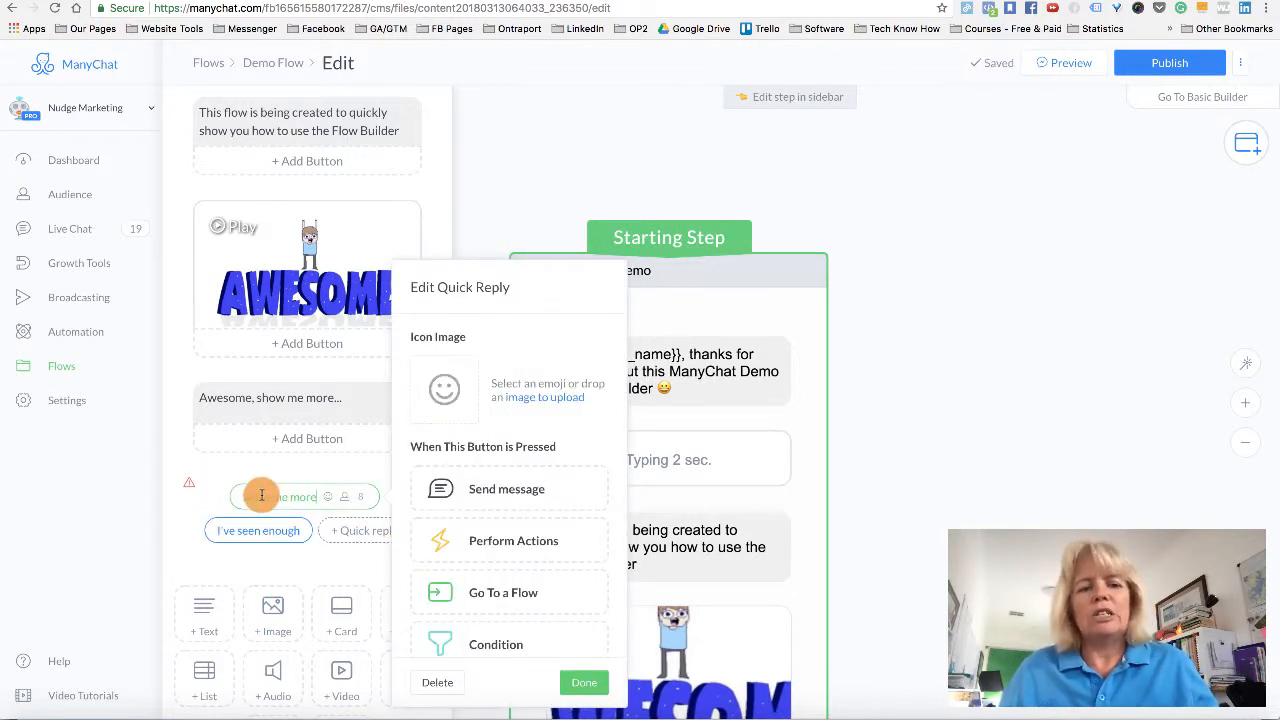
click(908, 384)
drag(908, 384, 803, 131)
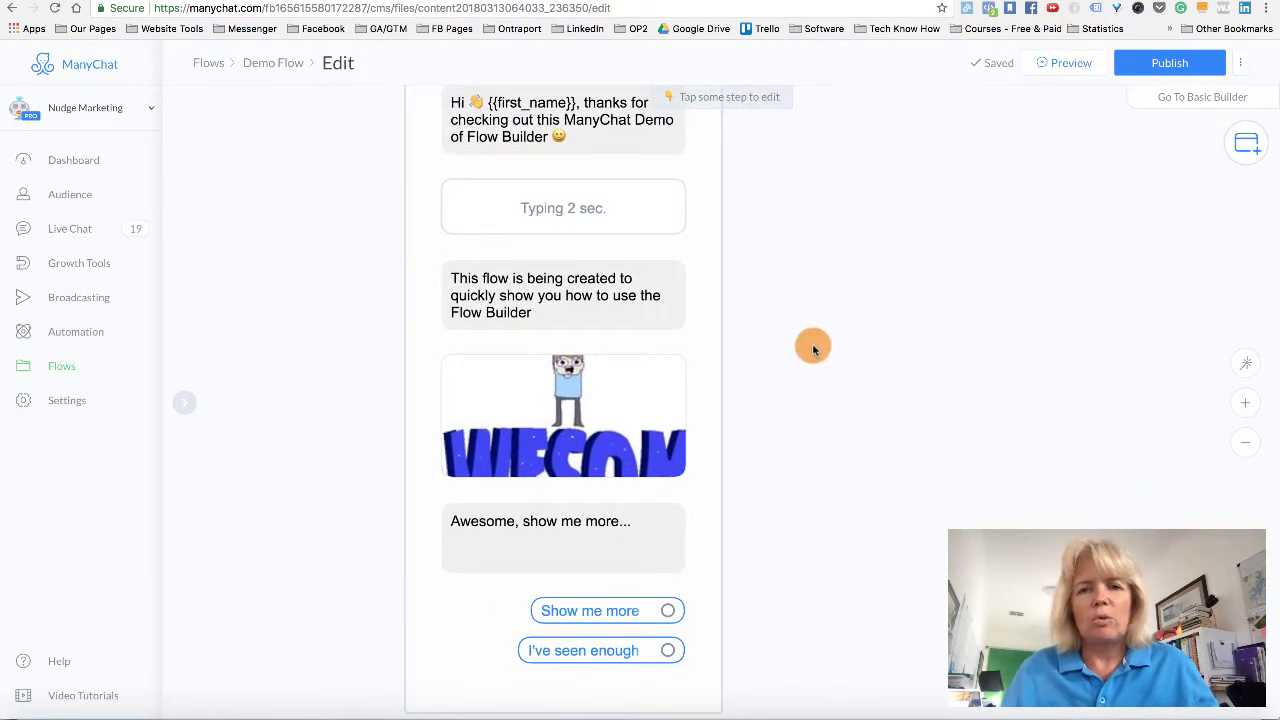
drag(669, 614, 850, 183)
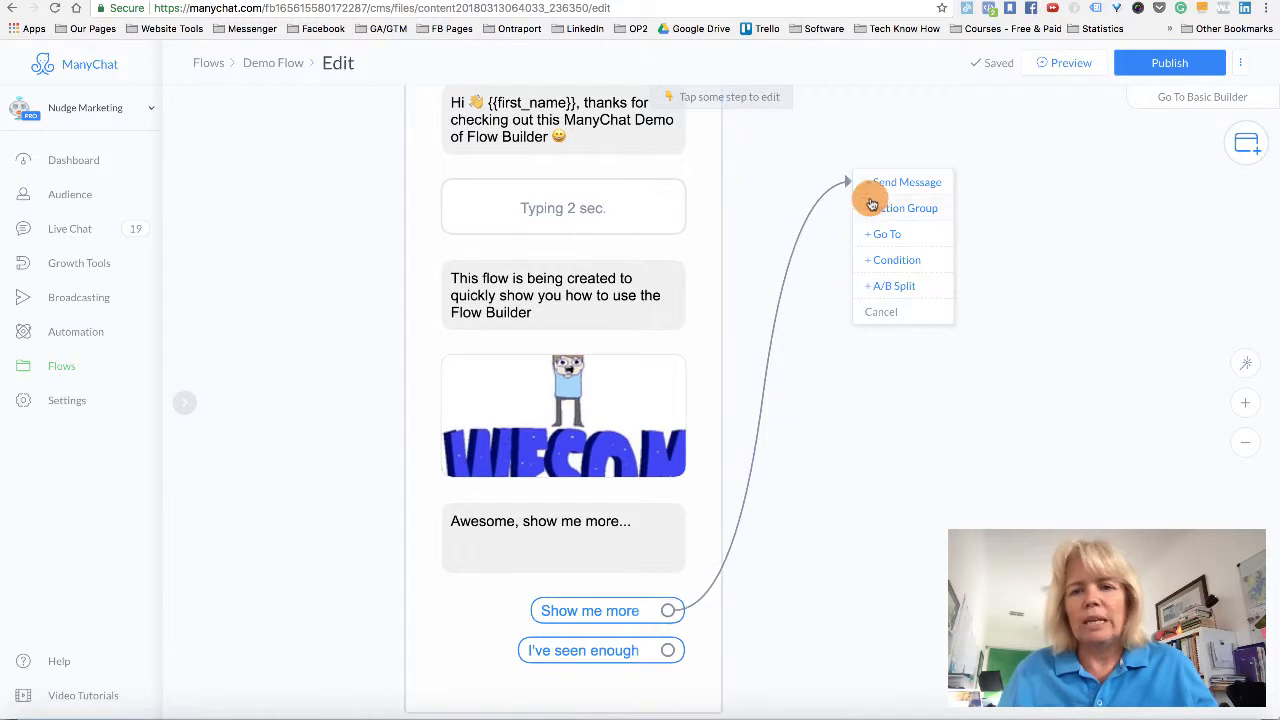
click(879, 190)
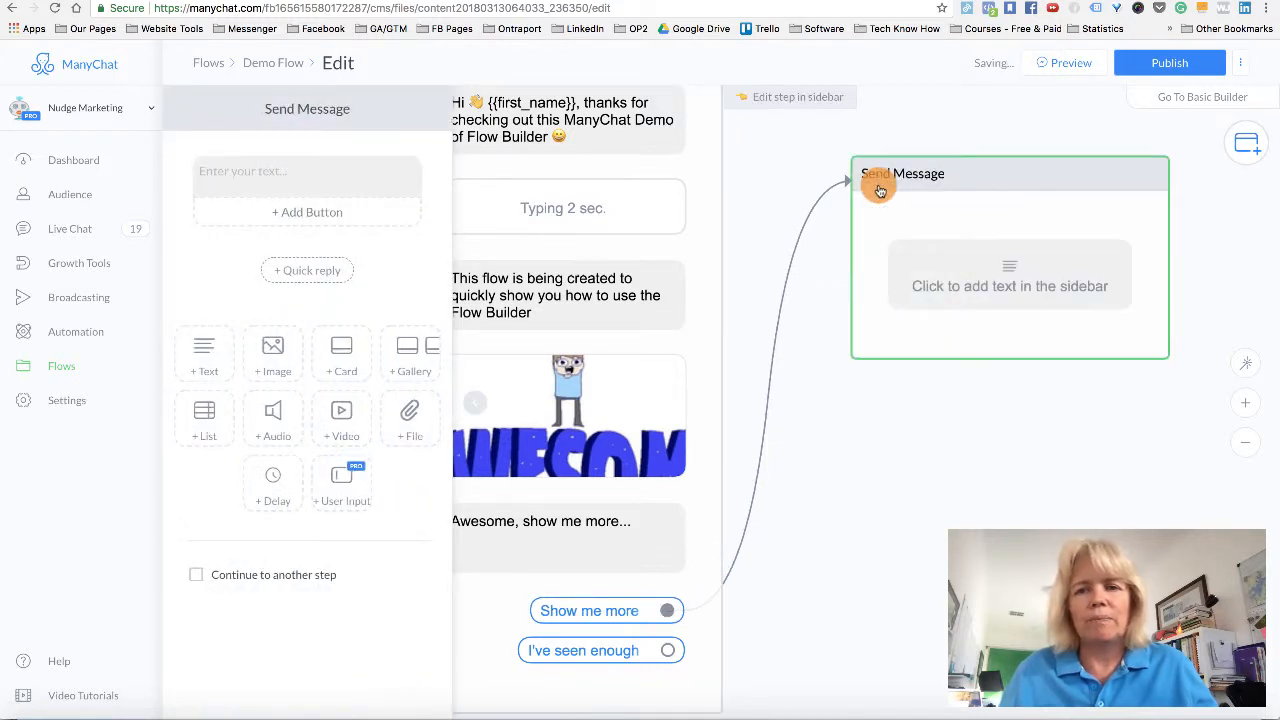
- Rename the new Send Message step linked from "Show me more" to "Show Me More"
click(322, 110)
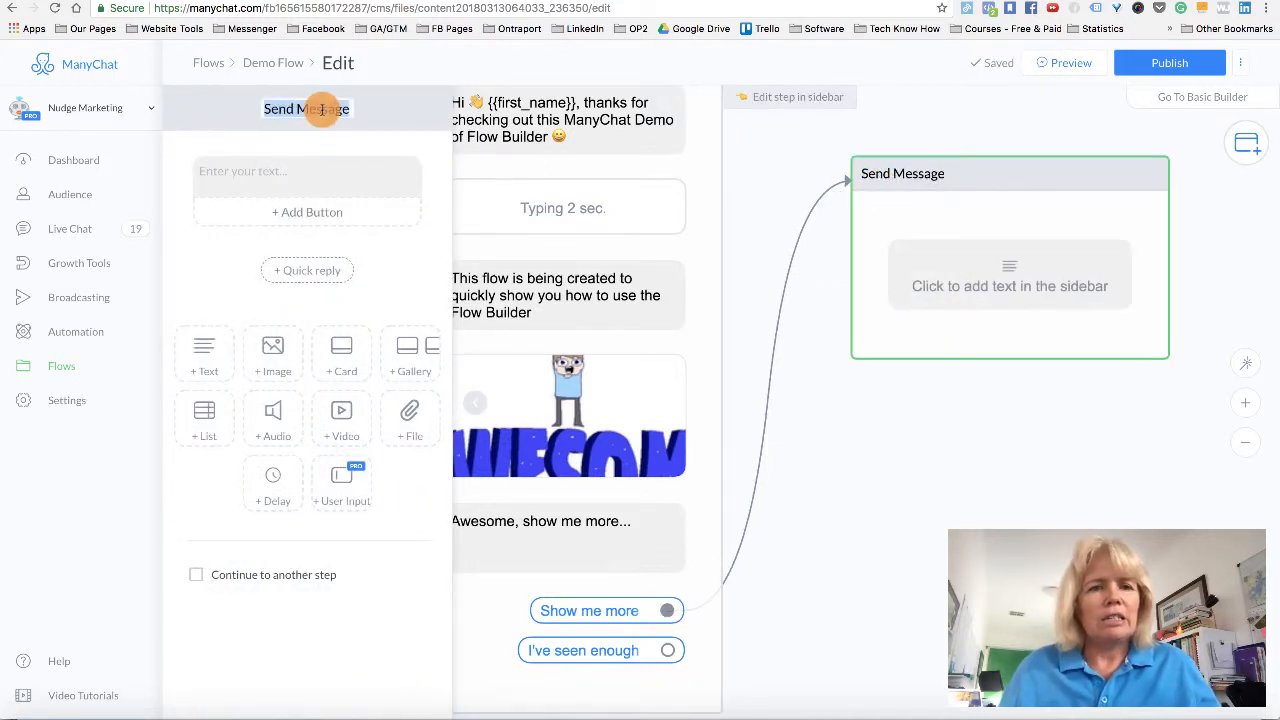
text(Show Me )
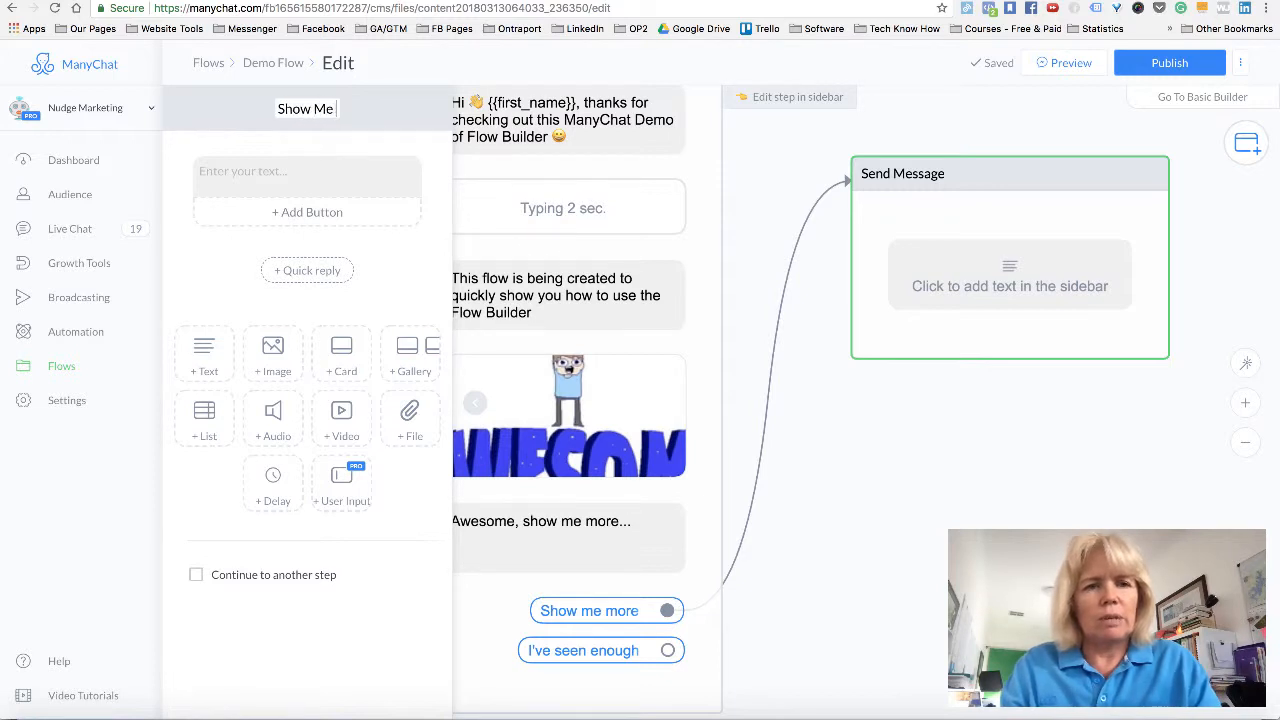
text(More)
- Enter the message text "Cool, it's pretty exciting don't you think?" in the Show Me More step
click(255, 171)
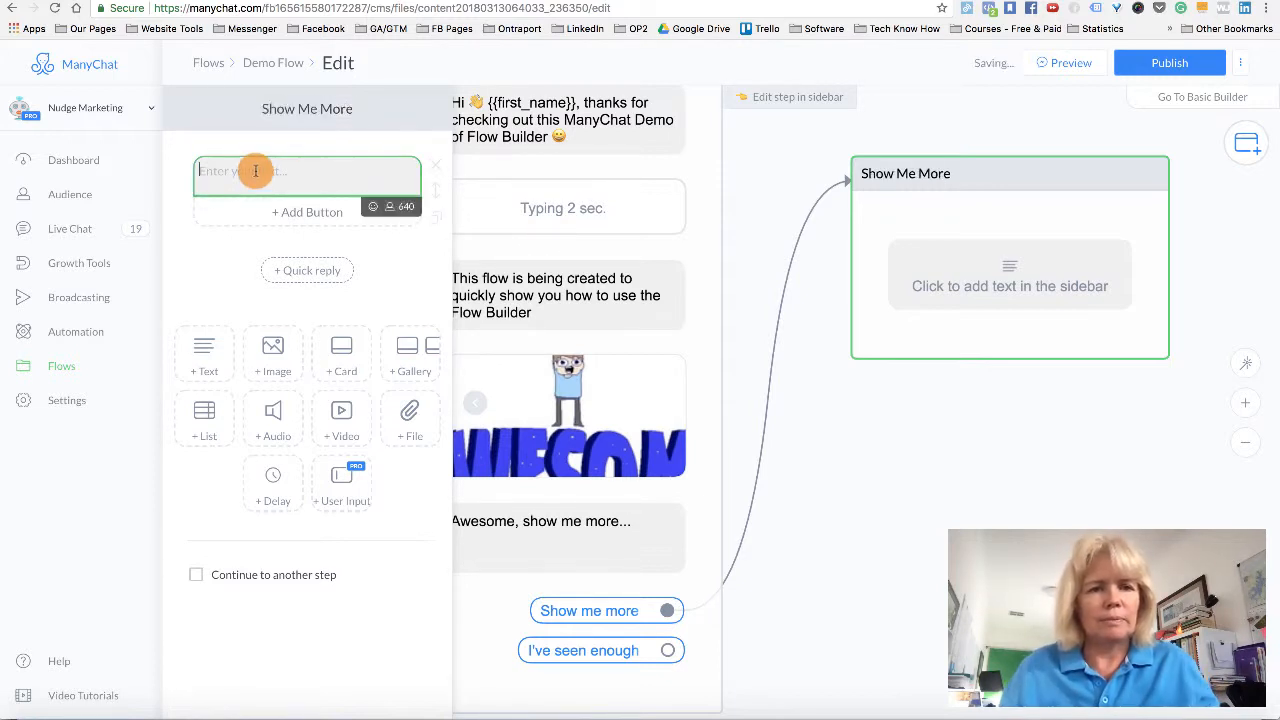
text(Cool)
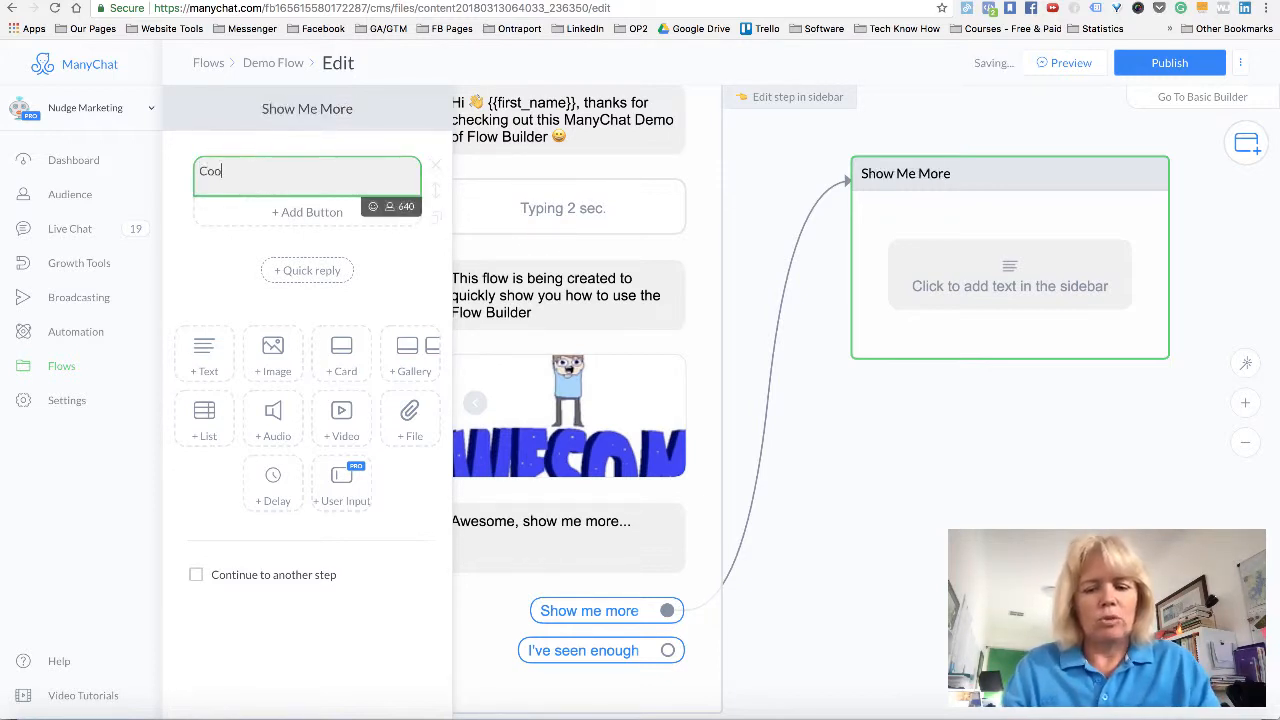
text(,)
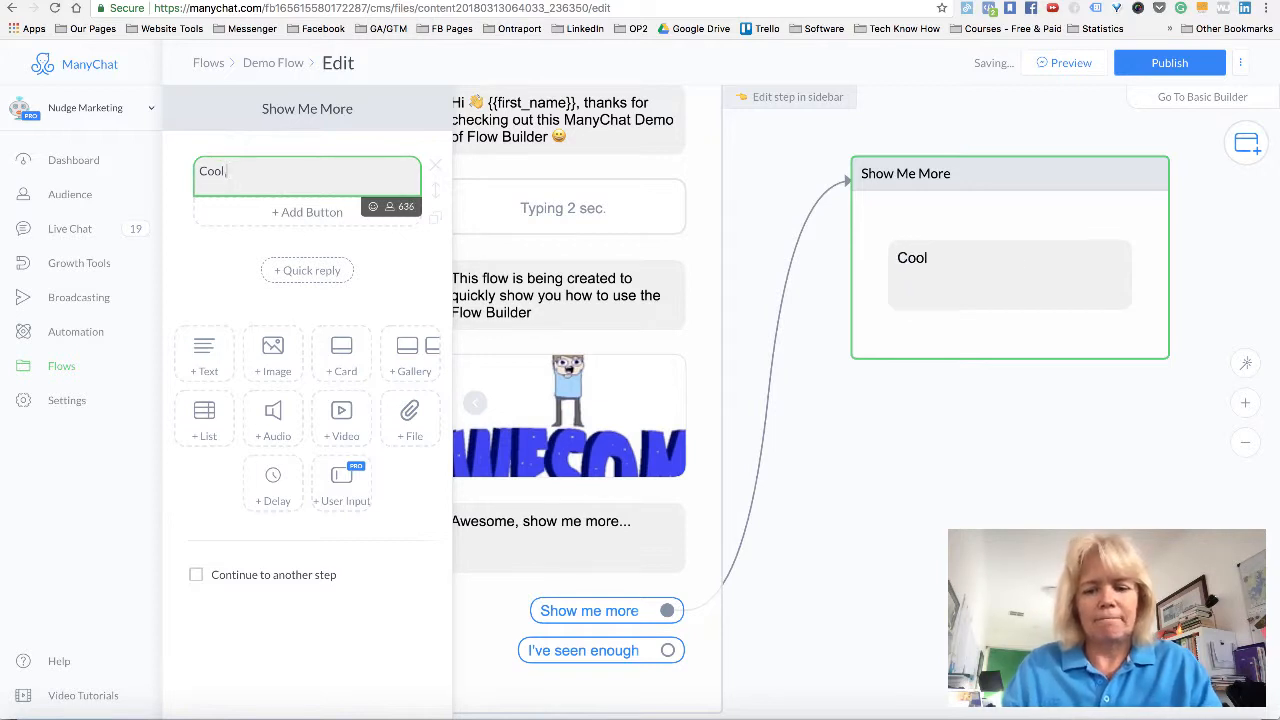
text( it's pret)
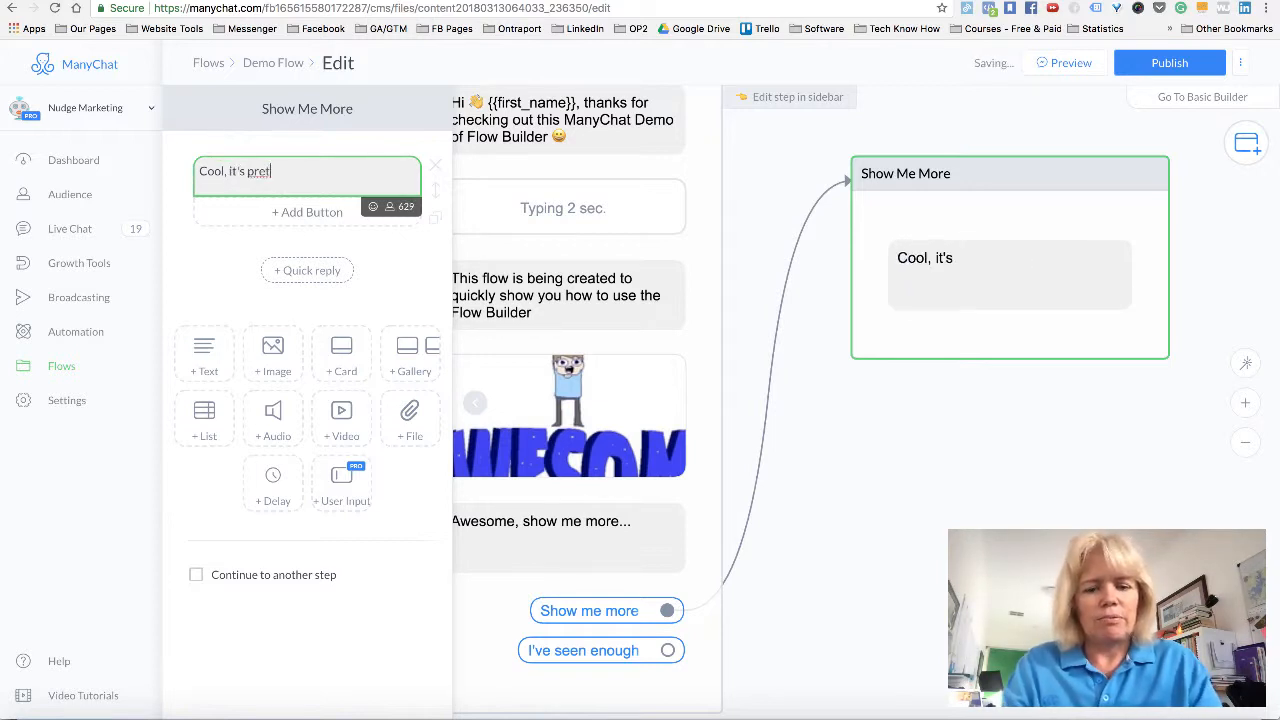
text(ty exciting)
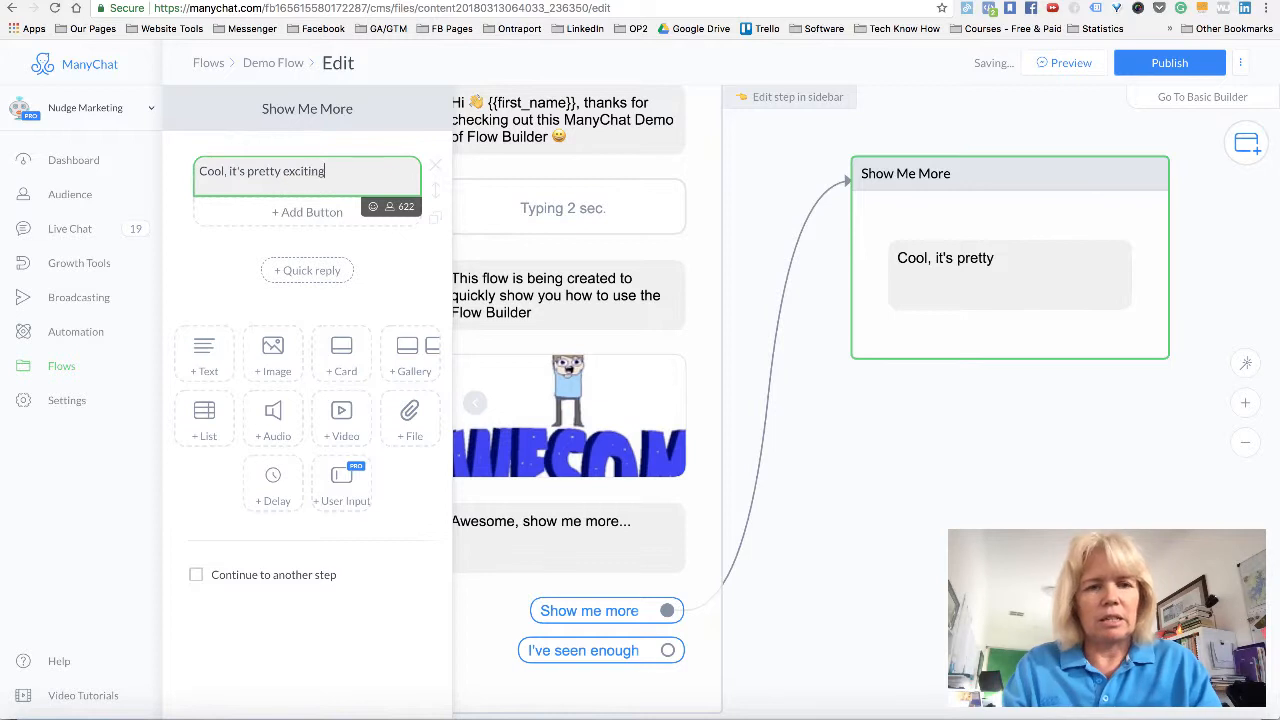
text( don't )
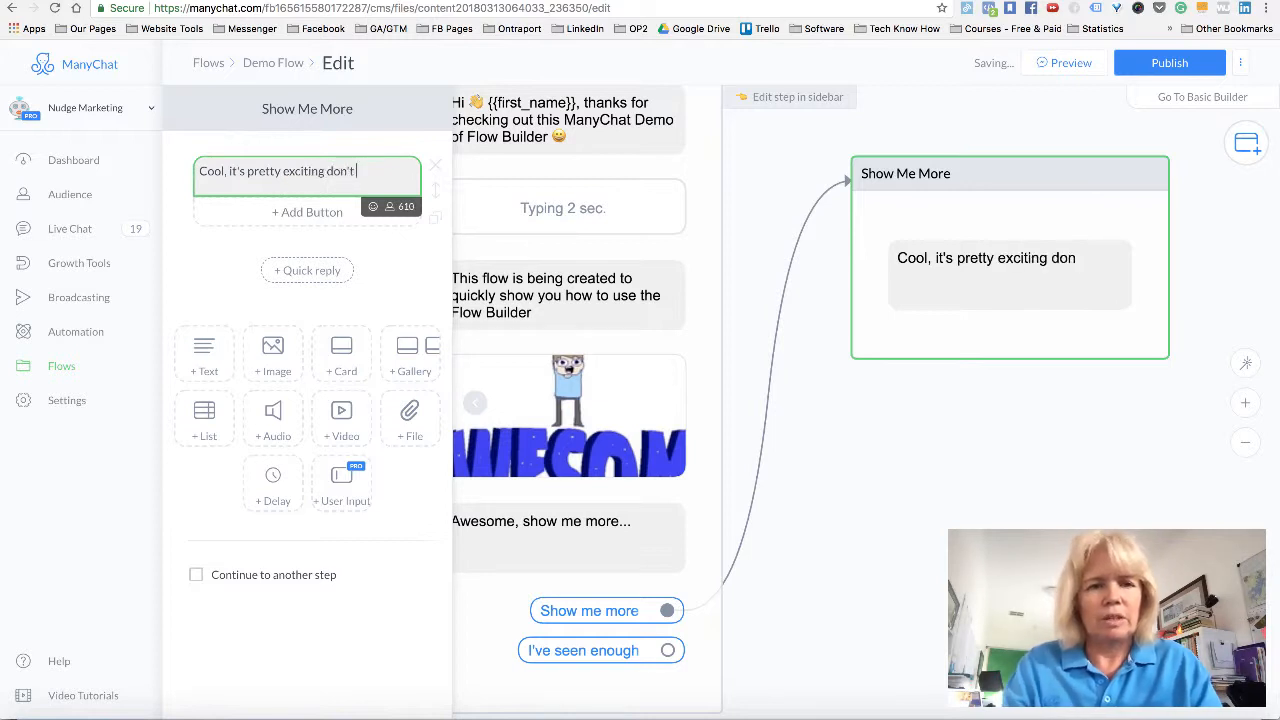
text(you thi)
key(BackSpace)
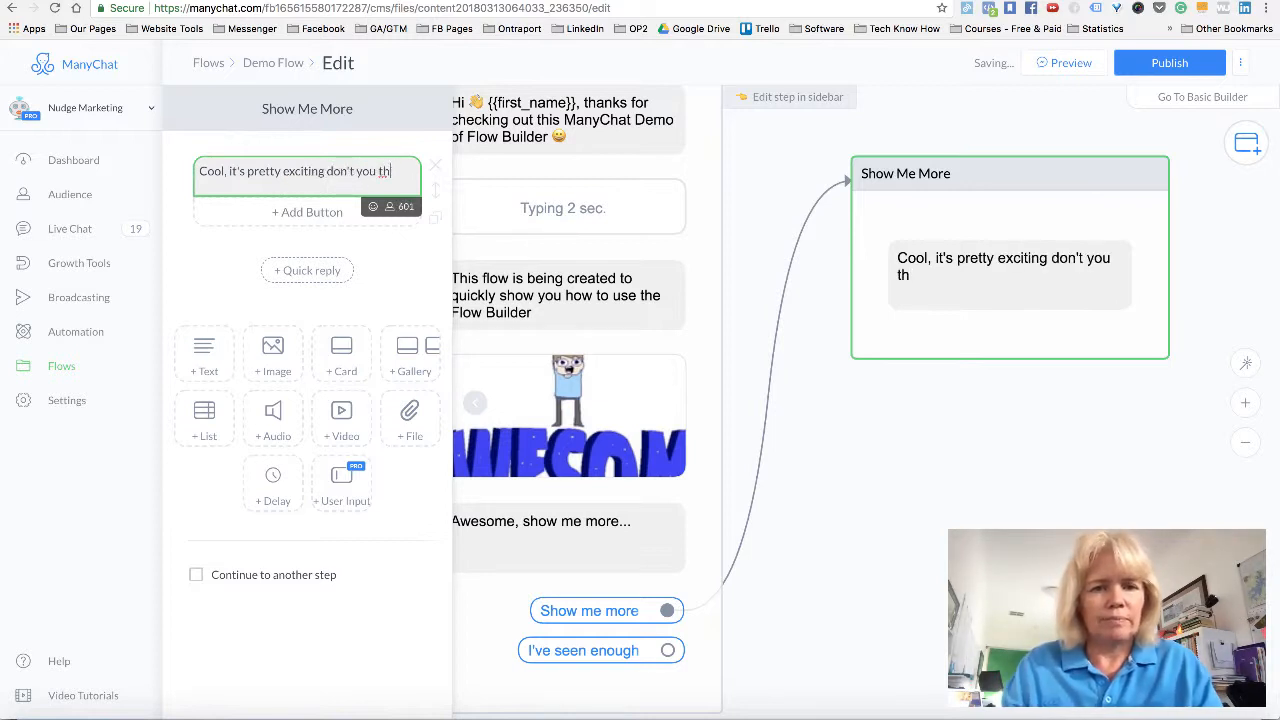
text(ink?)
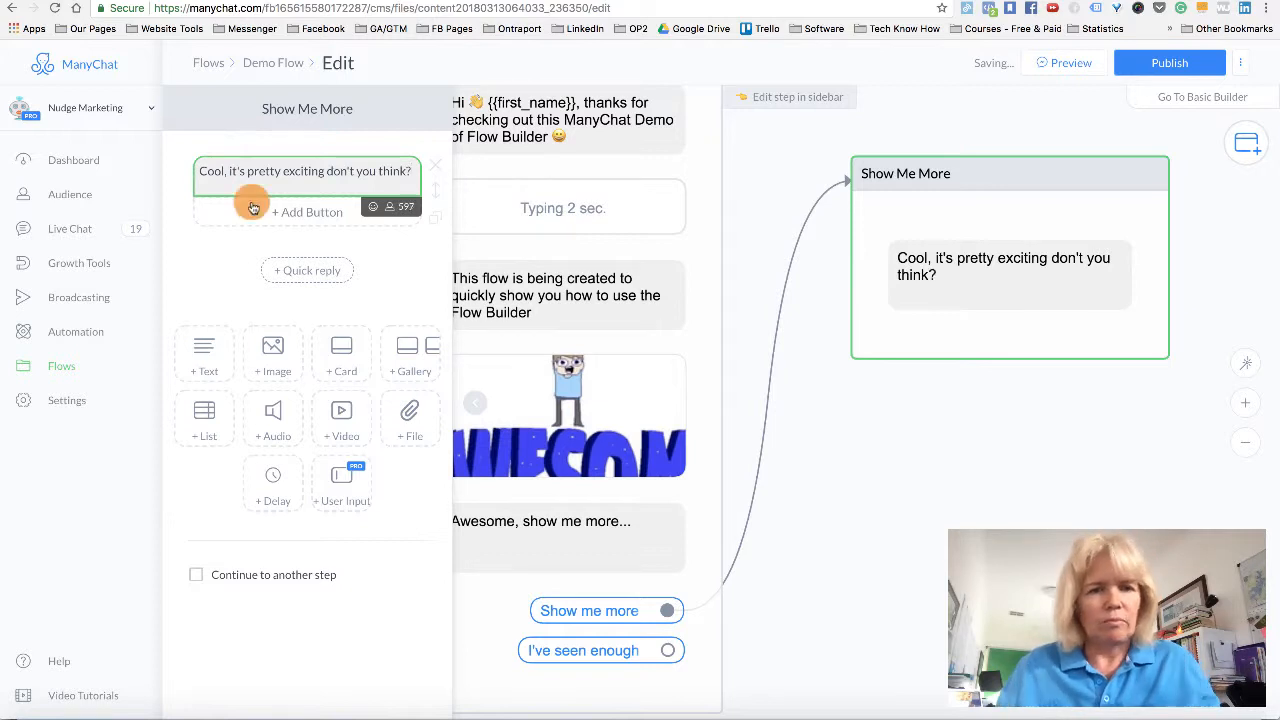
- Add a quick reply labelled "Sure is!" to the Show Me More step and link it on the canvas to a new Send Message step
click(305, 269)
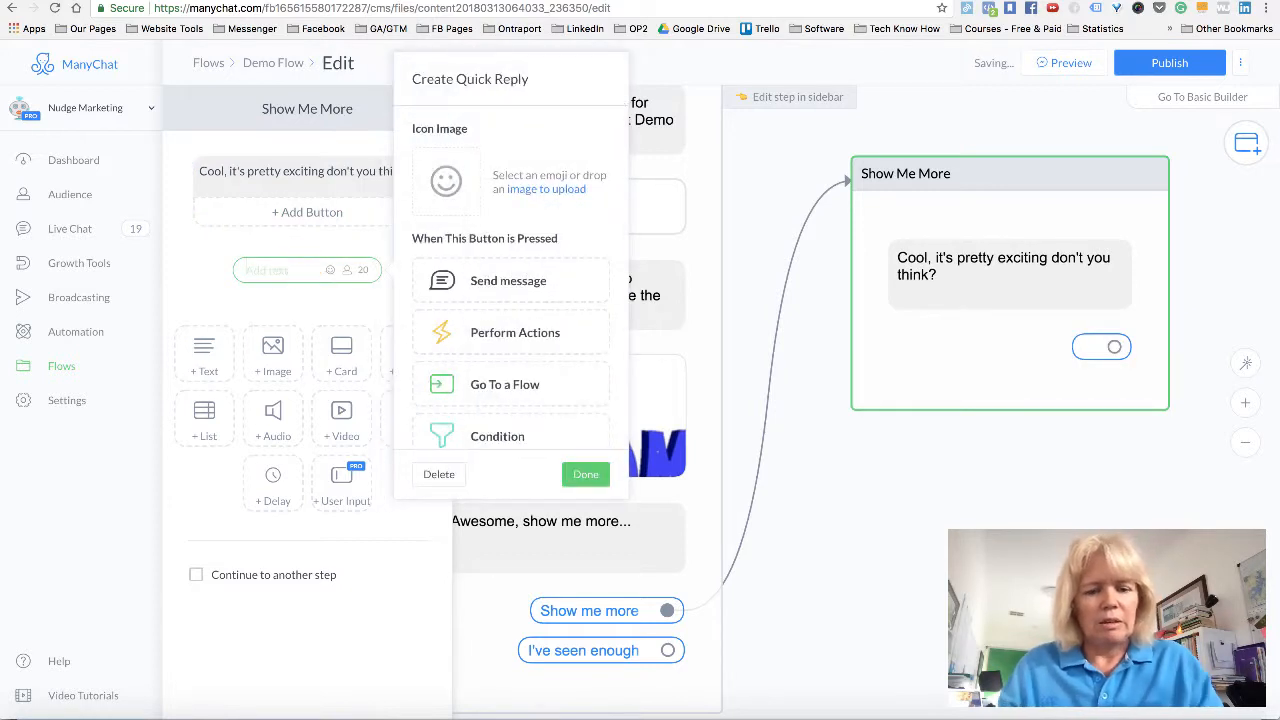
text(Sure is!)
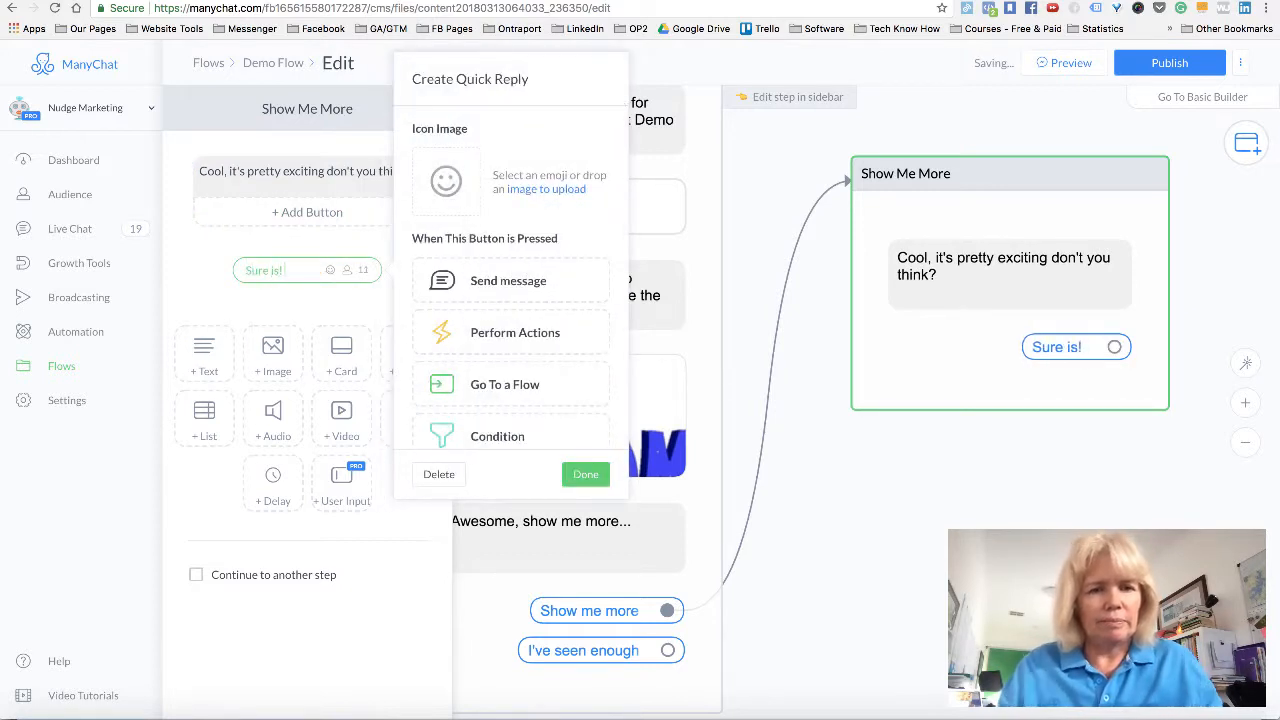
click(292, 309)
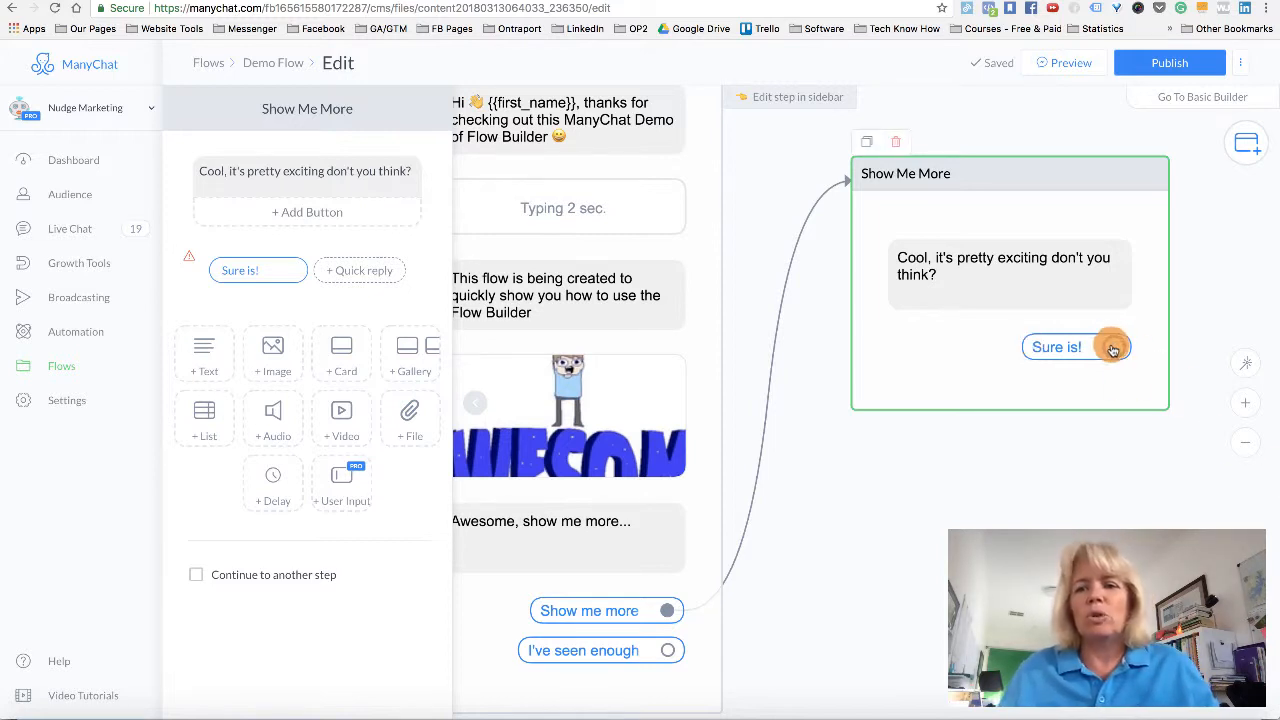
drag(1113, 349, 1220, 200)
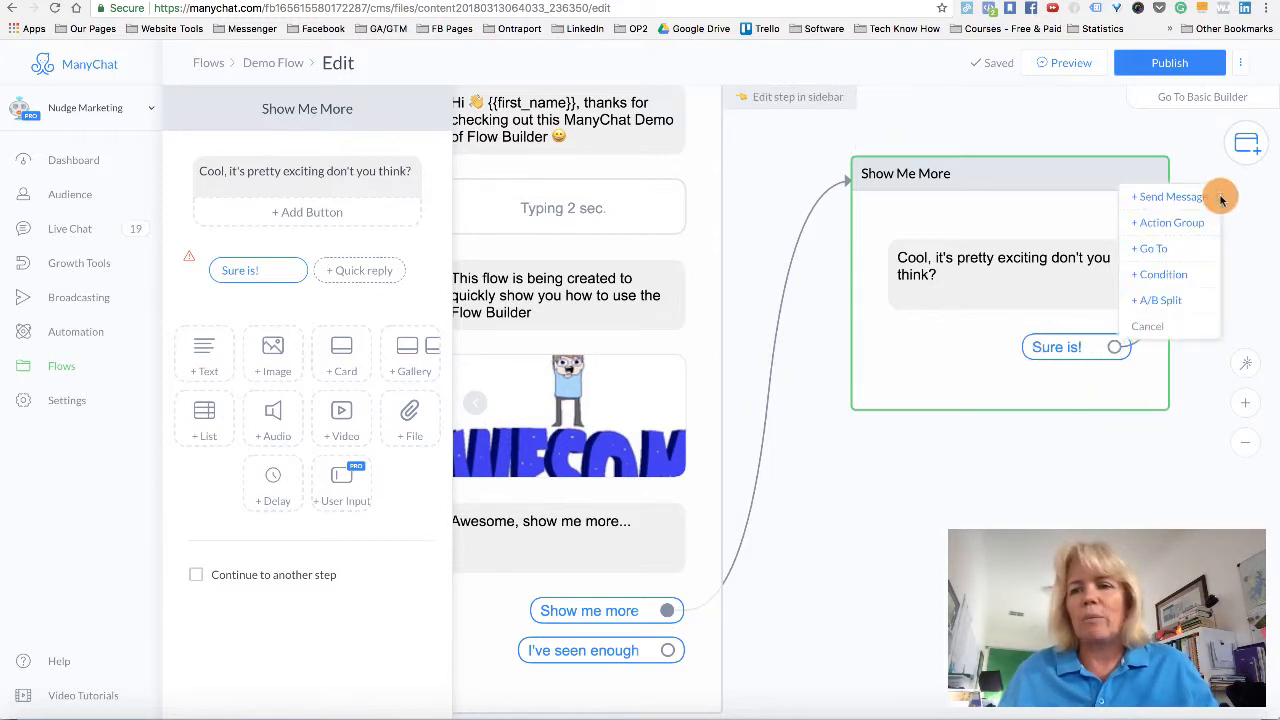
click(1166, 198)
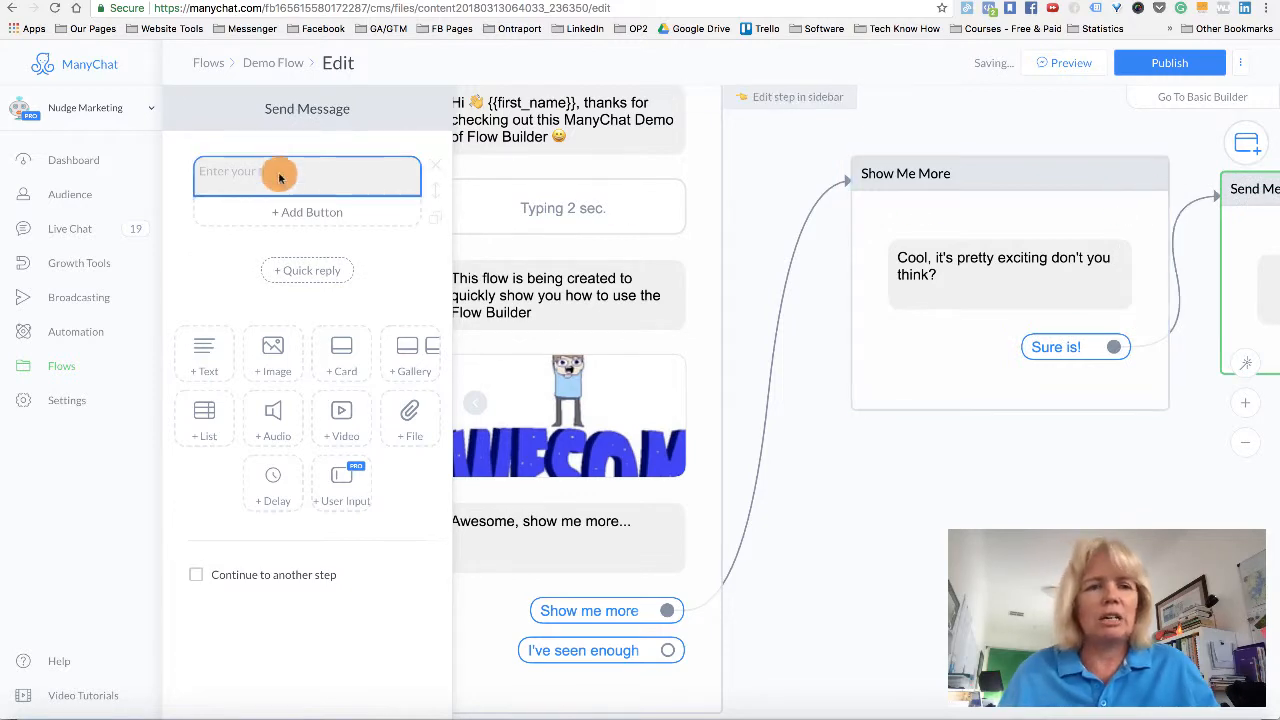
- Rename the Send Message step linked from "Sure is!" to "That's all folks"
drag(808, 477, 423, 537)
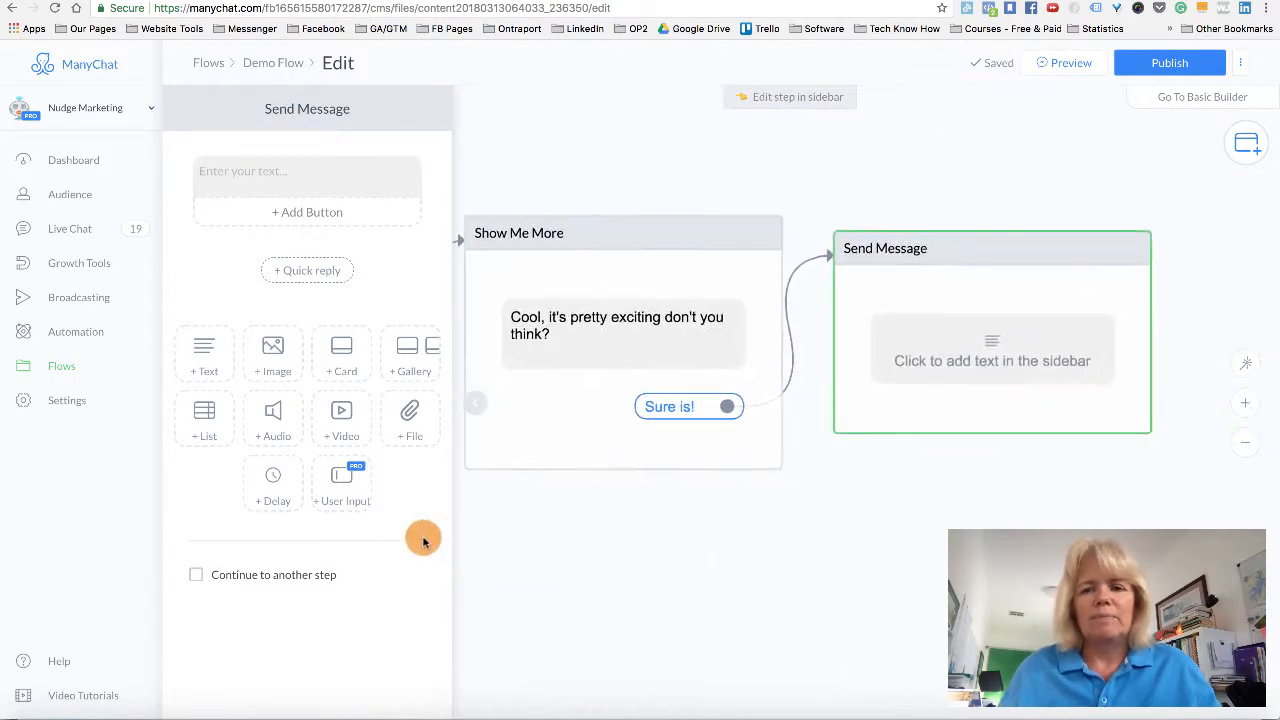
click(314, 112)
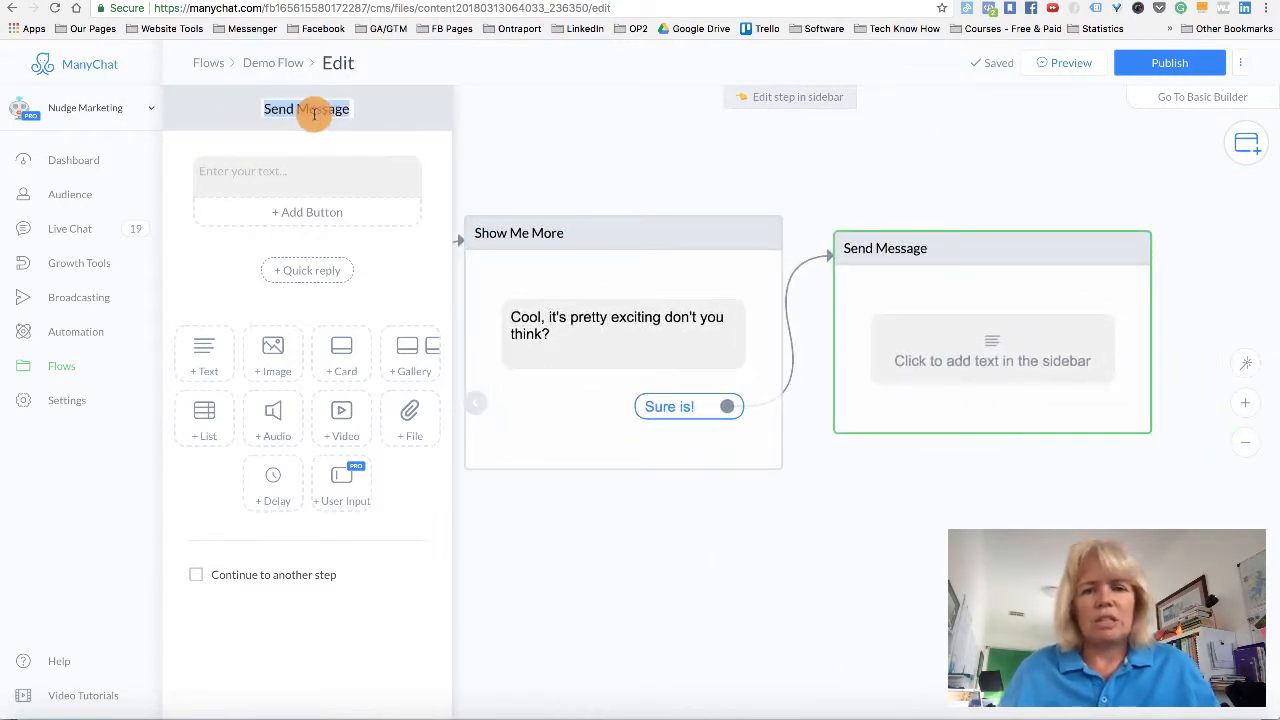
text(Tha)
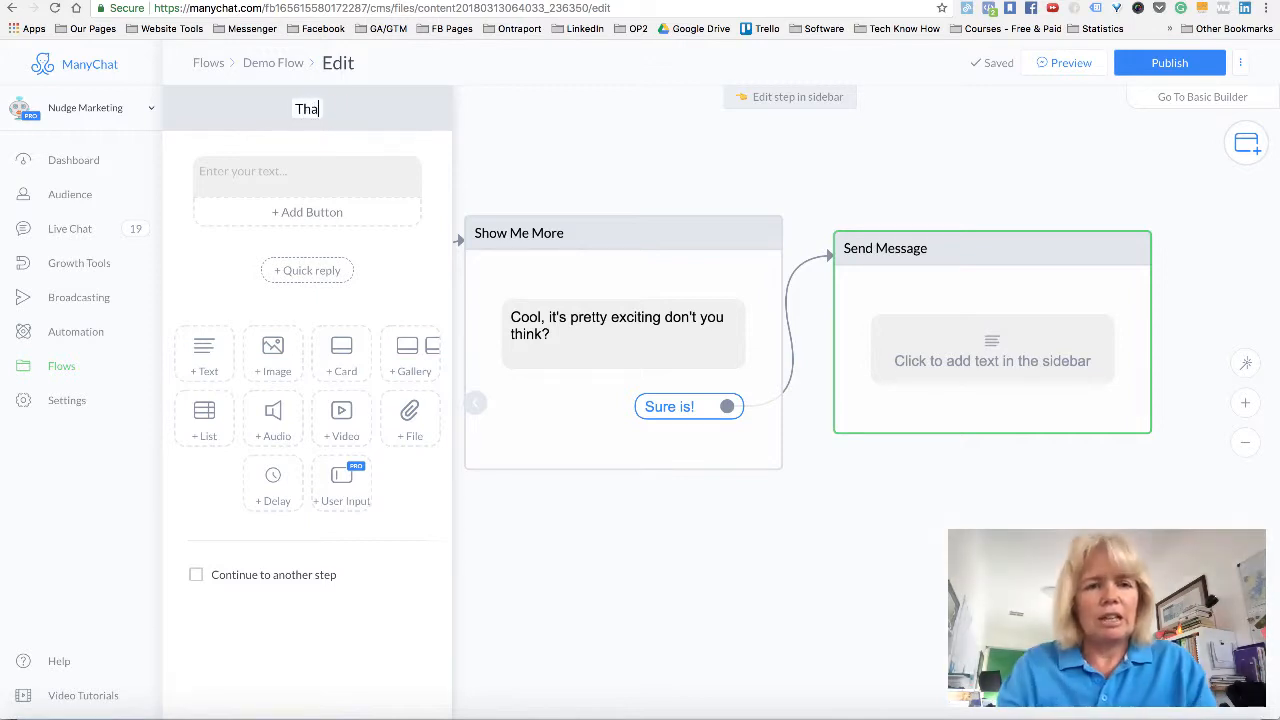
text(t's all folks)
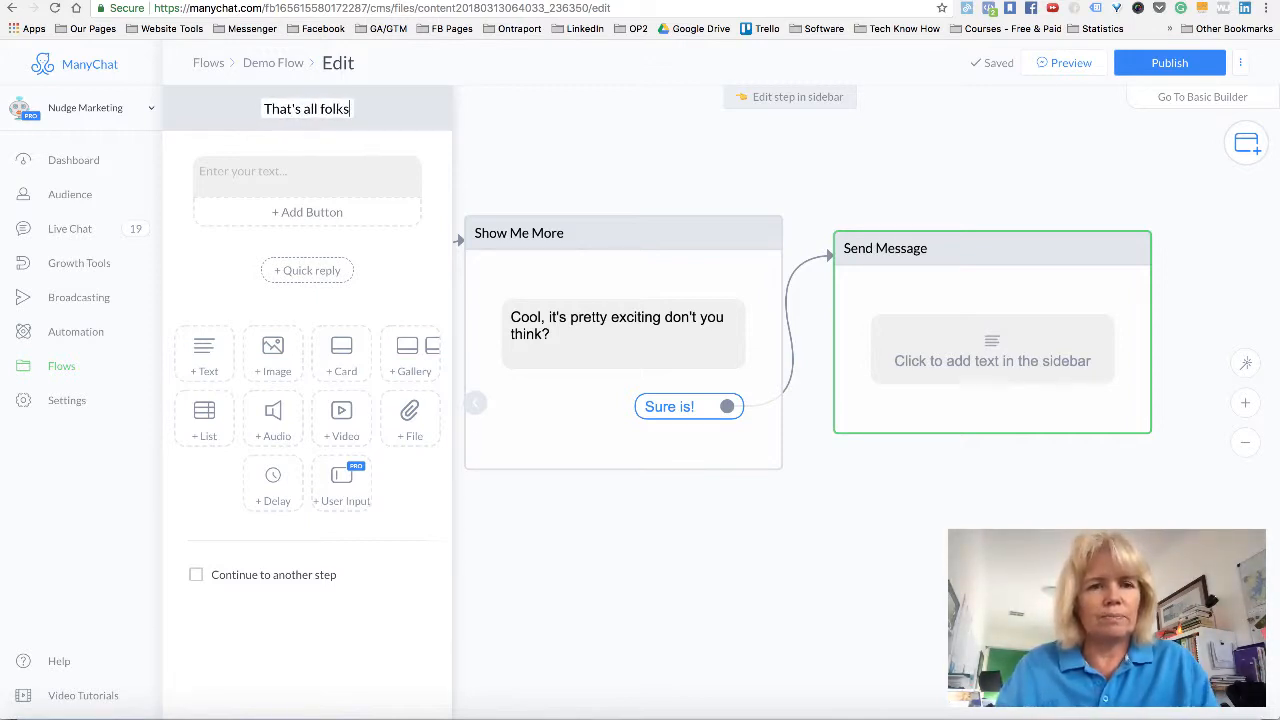
click(286, 174)
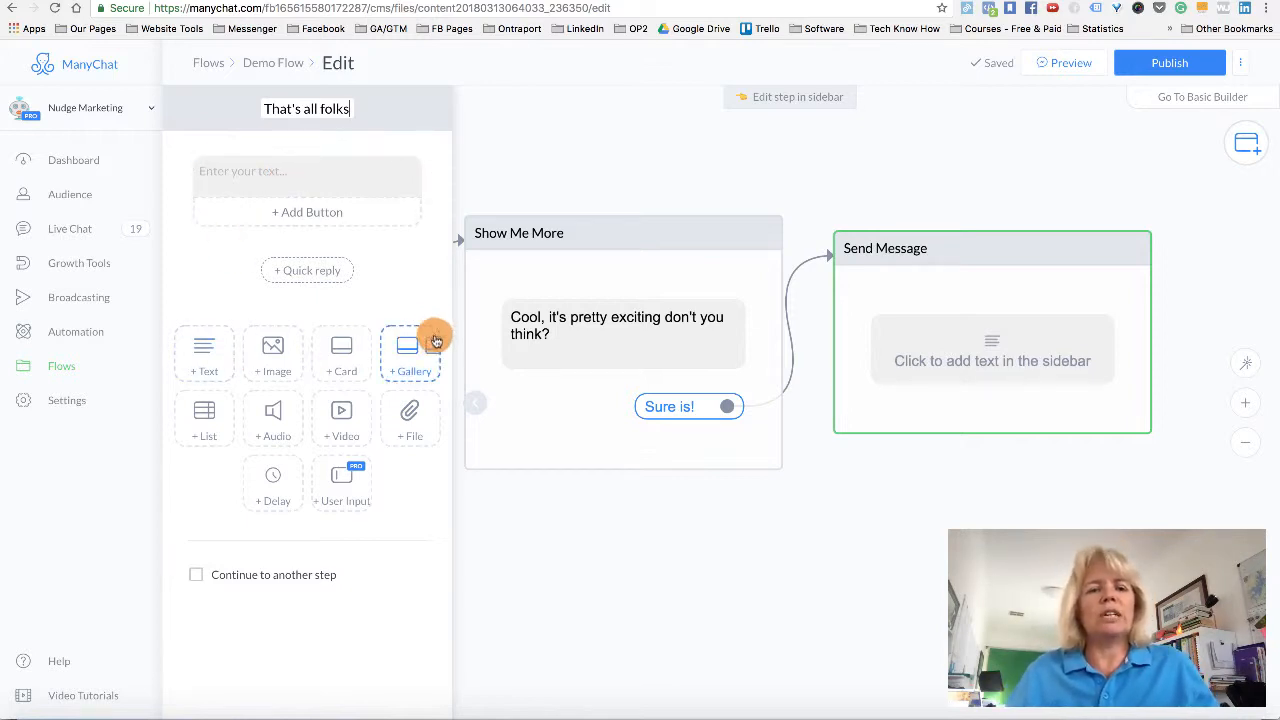
- Enter the message "That's it for today..." and, after a blank line, "...before I go, can you tell me a little more about what you need"
click(274, 174)
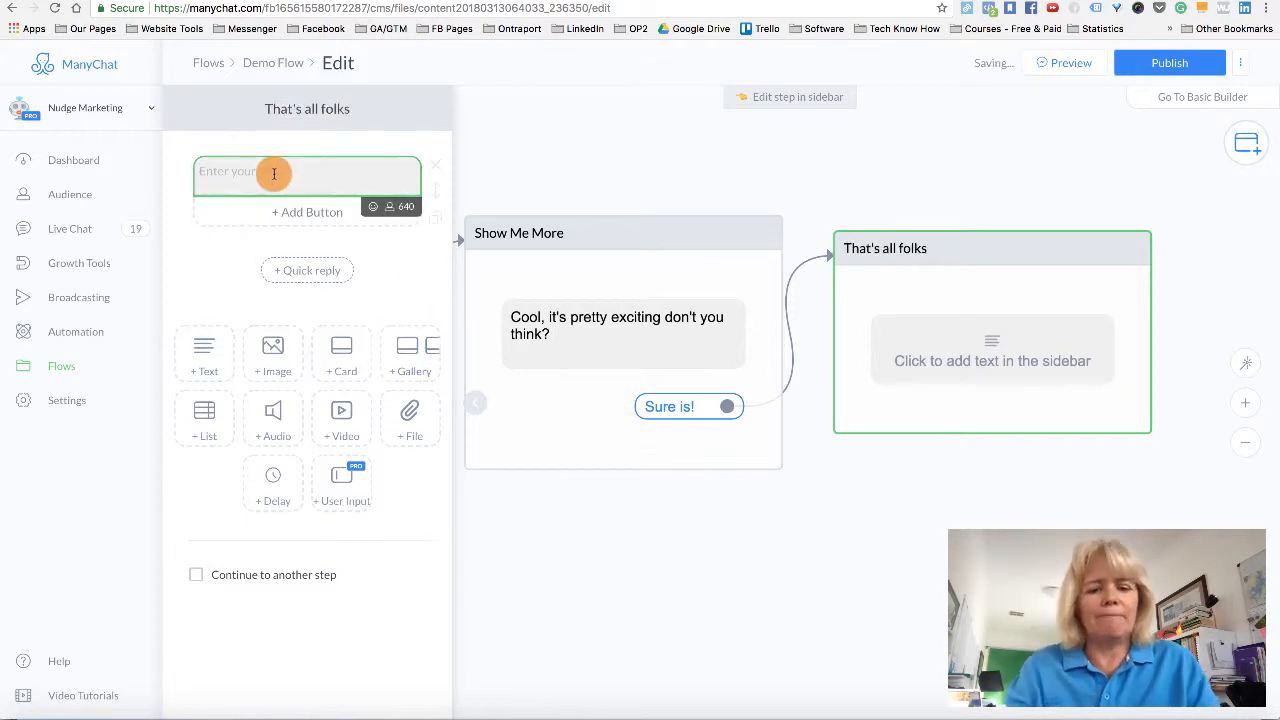
text(That's it )
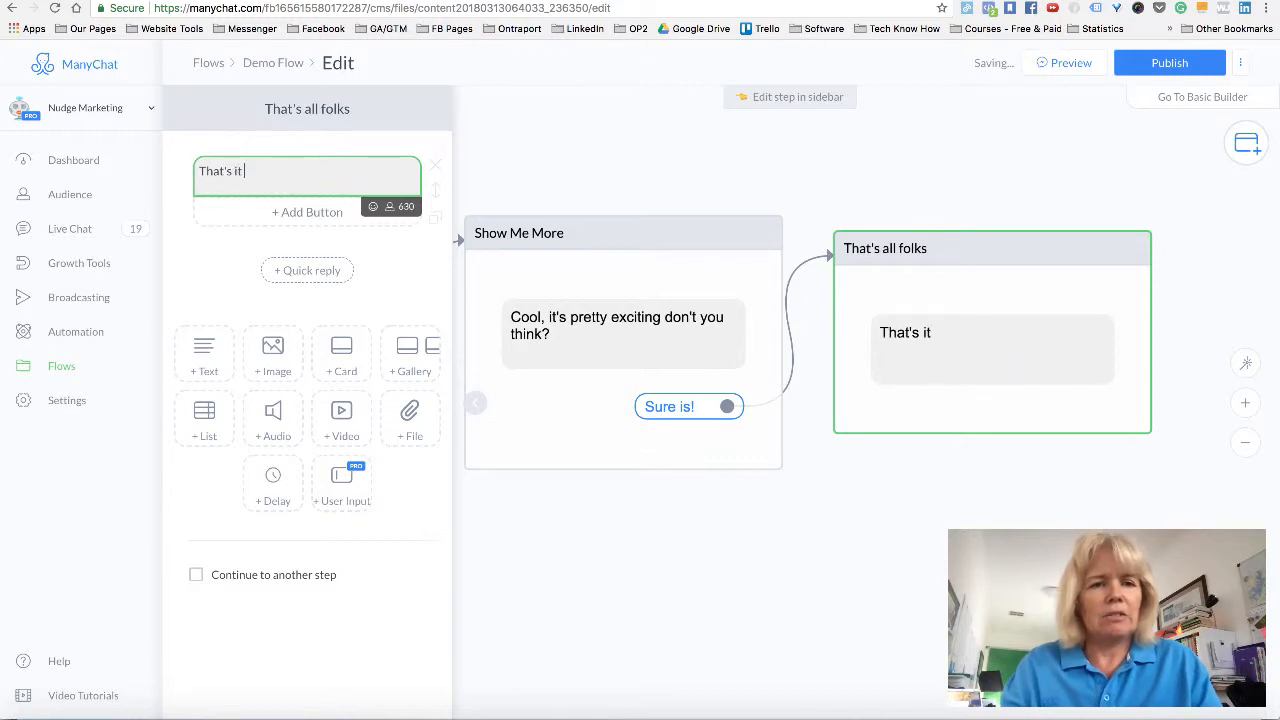
text(for today)
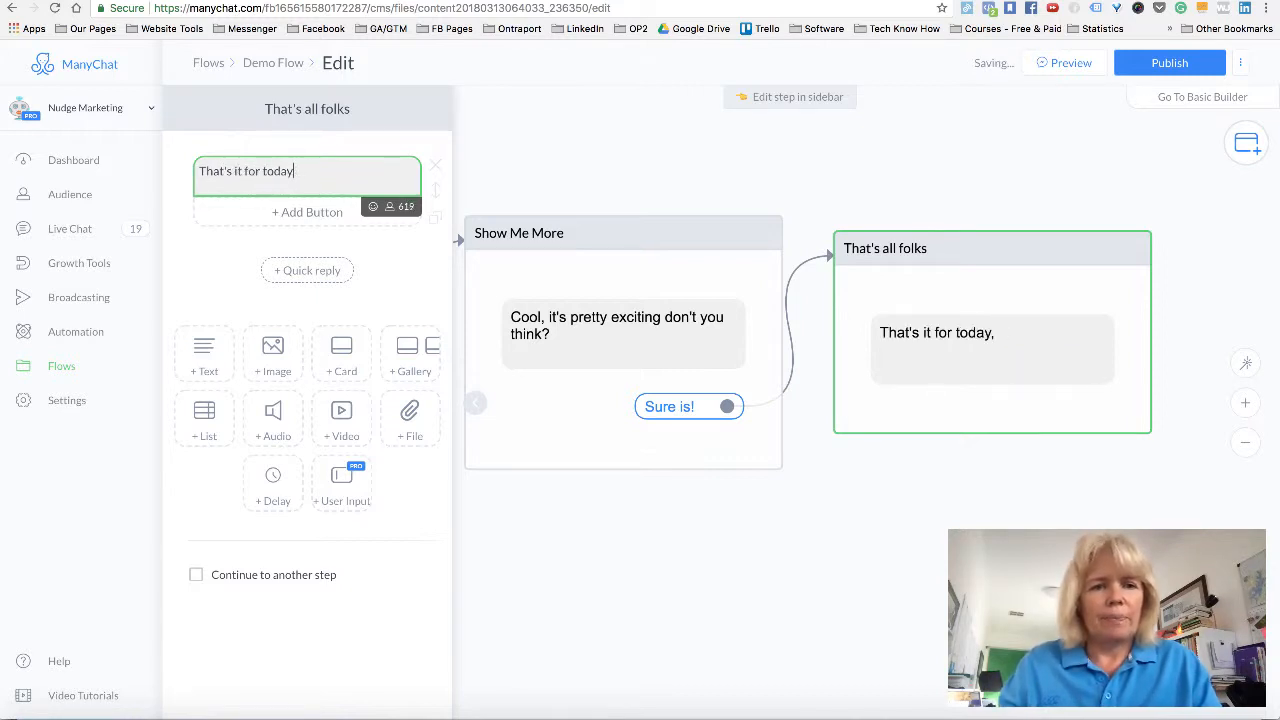
text(...)
key(Return)
key(Return)
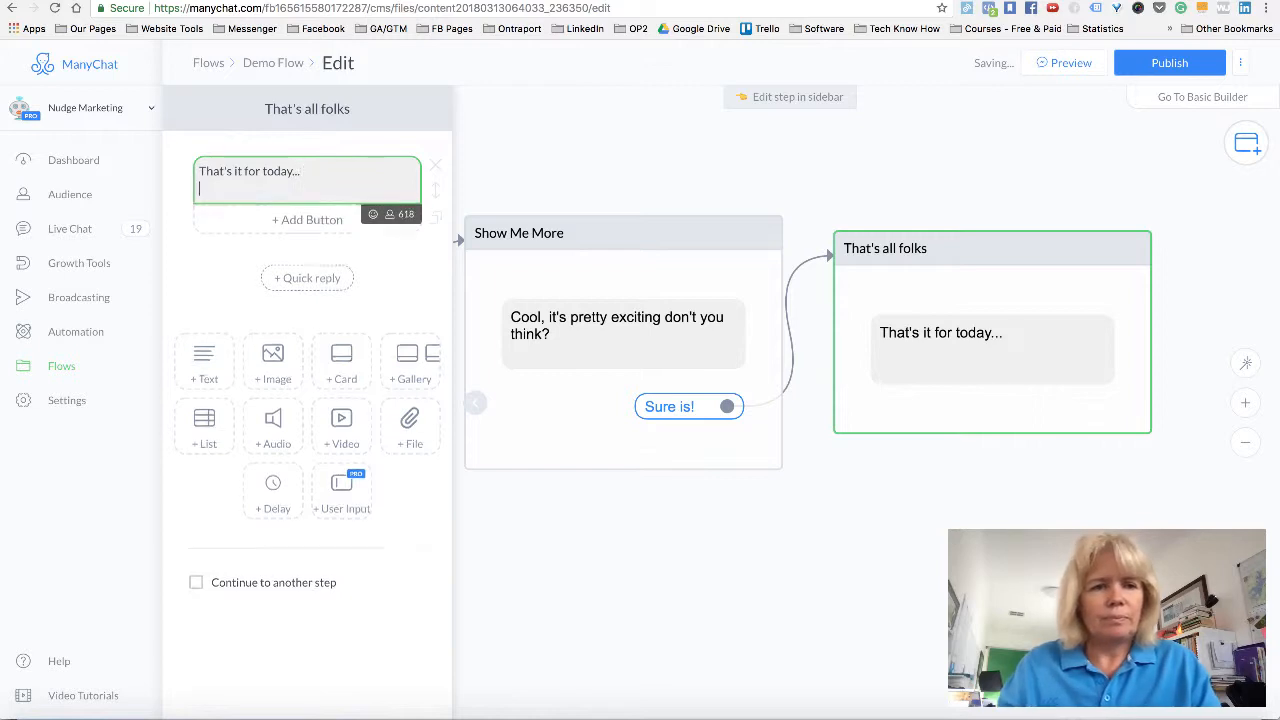
text(be)
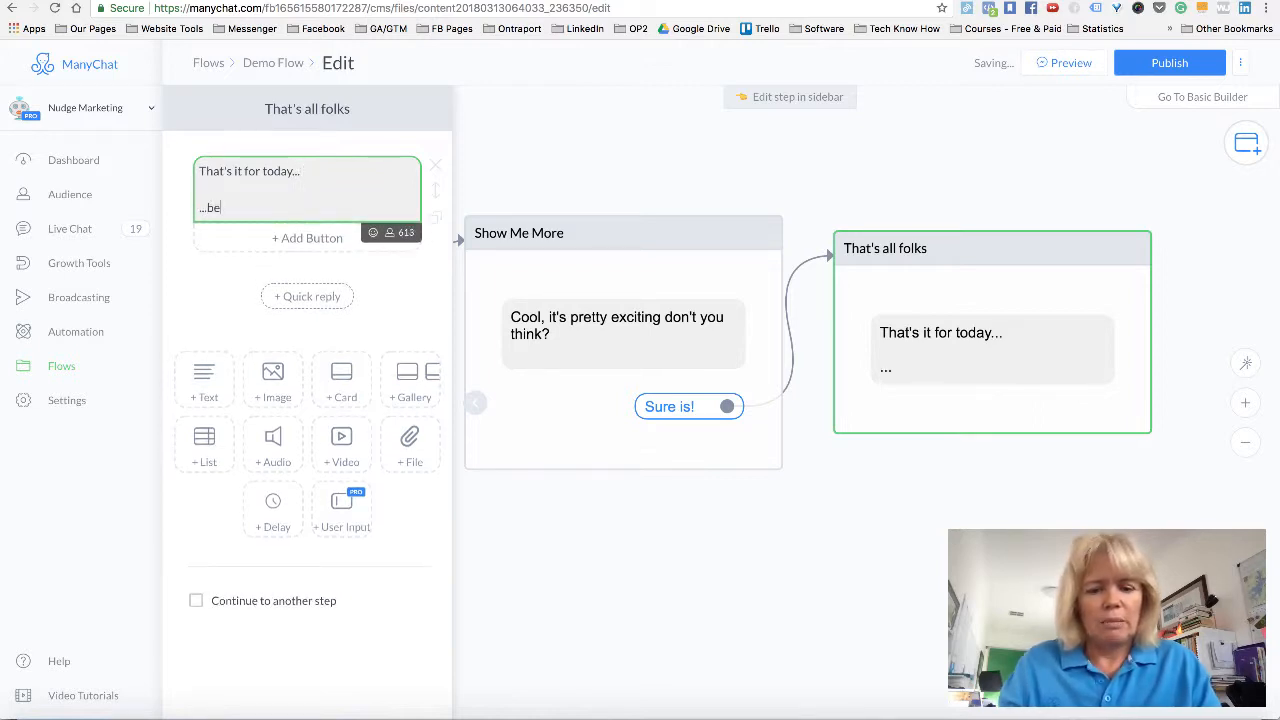
text(fore I go)
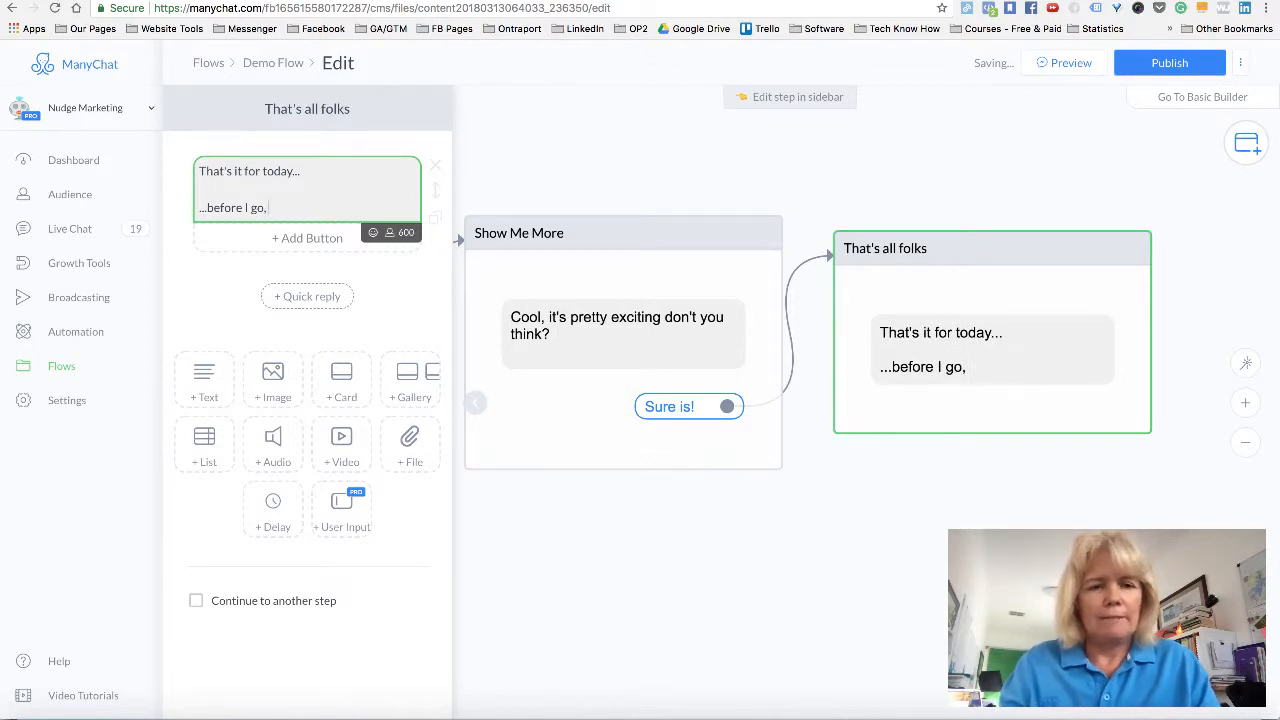
text(, can you tel)
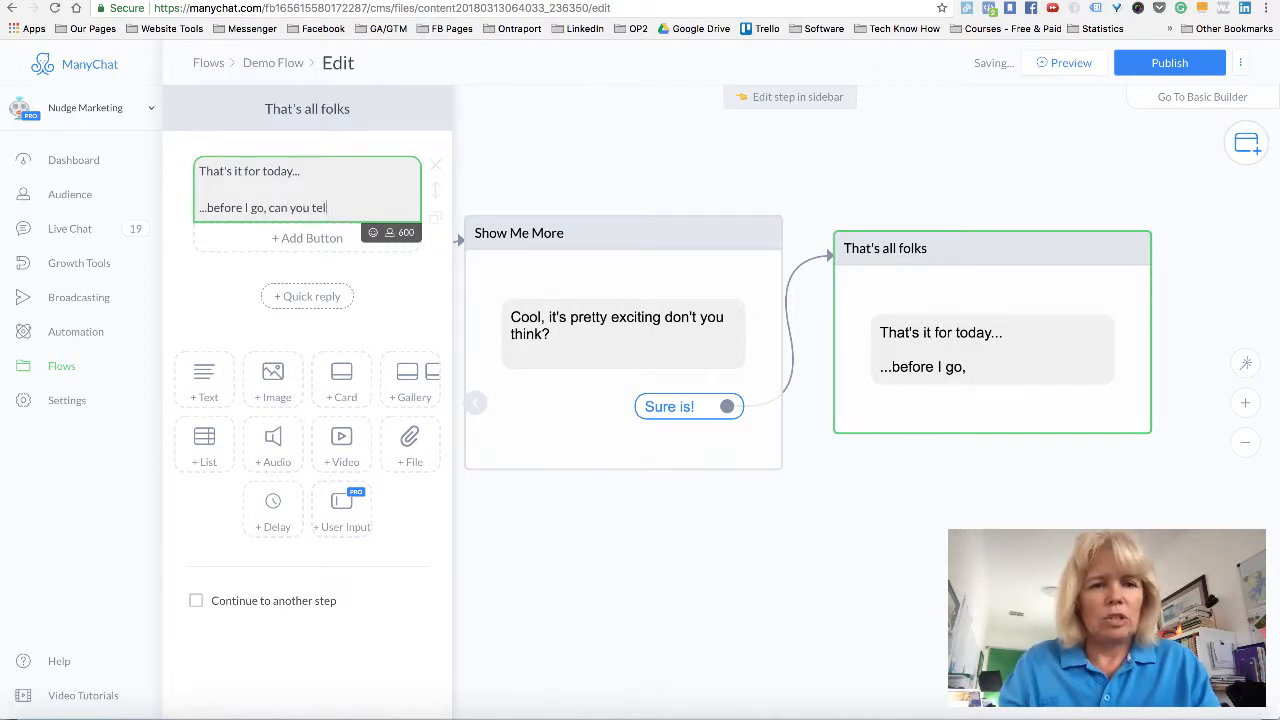
text(l me a)
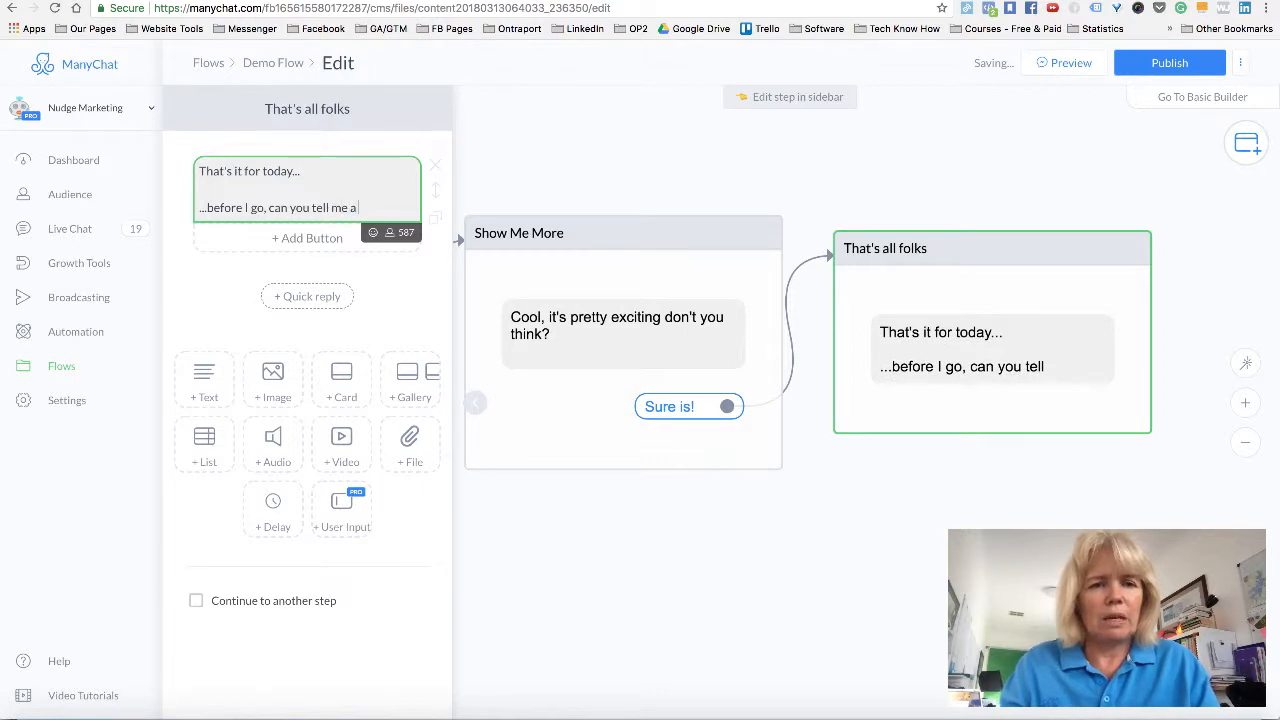
text( little more)
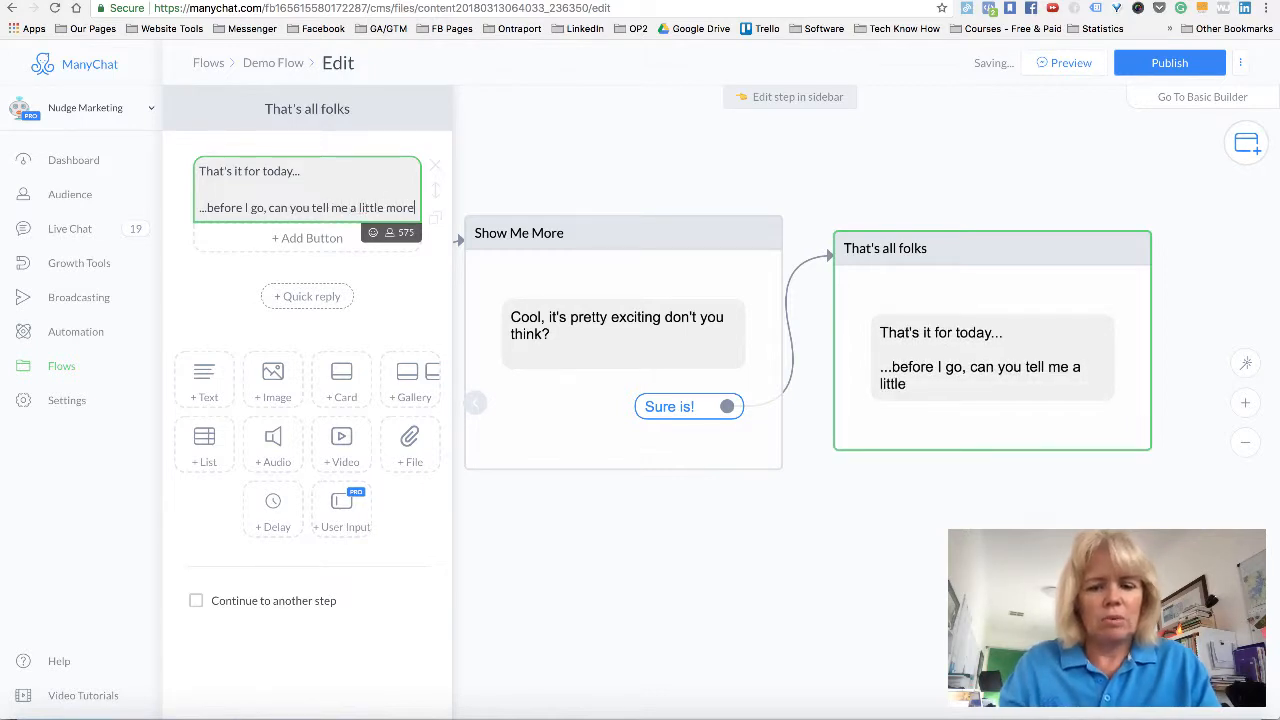
text( about what you need)
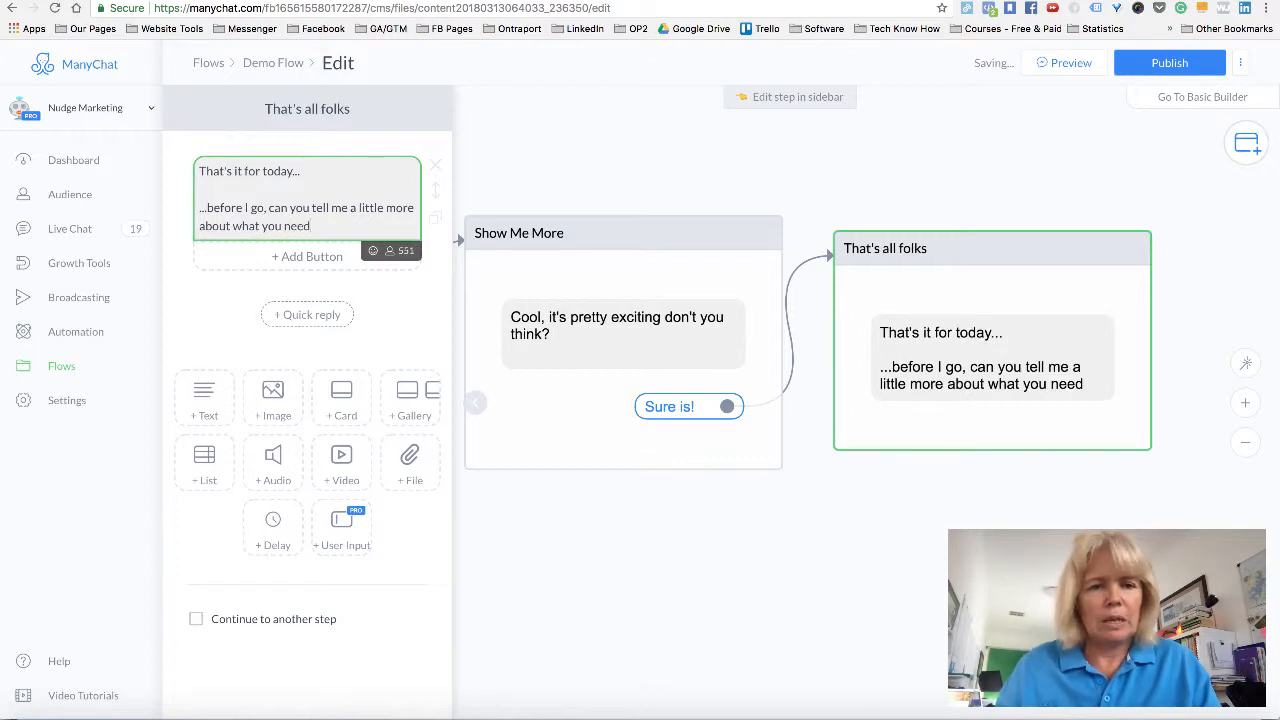
text(///)
key(BackSpace)
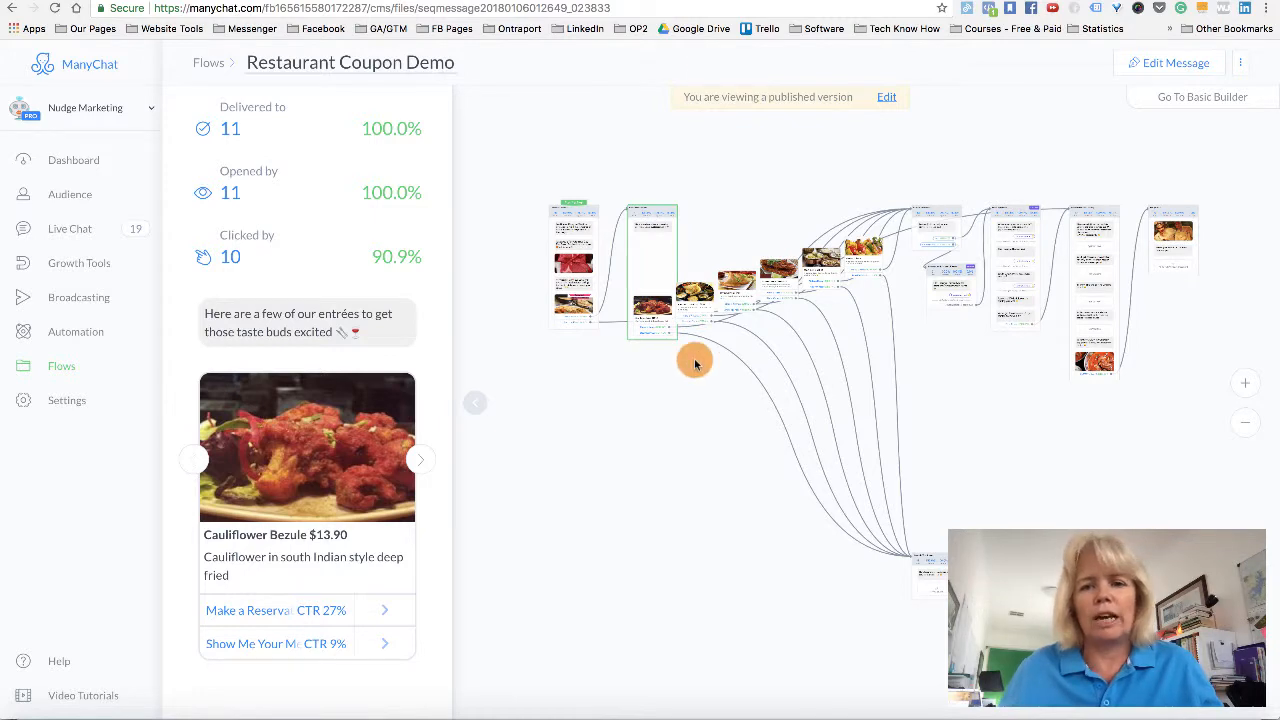
- Examine the published Restaurant Coupon Demo flow and browse its entrée gallery cards through to the Chef's Special
click(1243, 390)
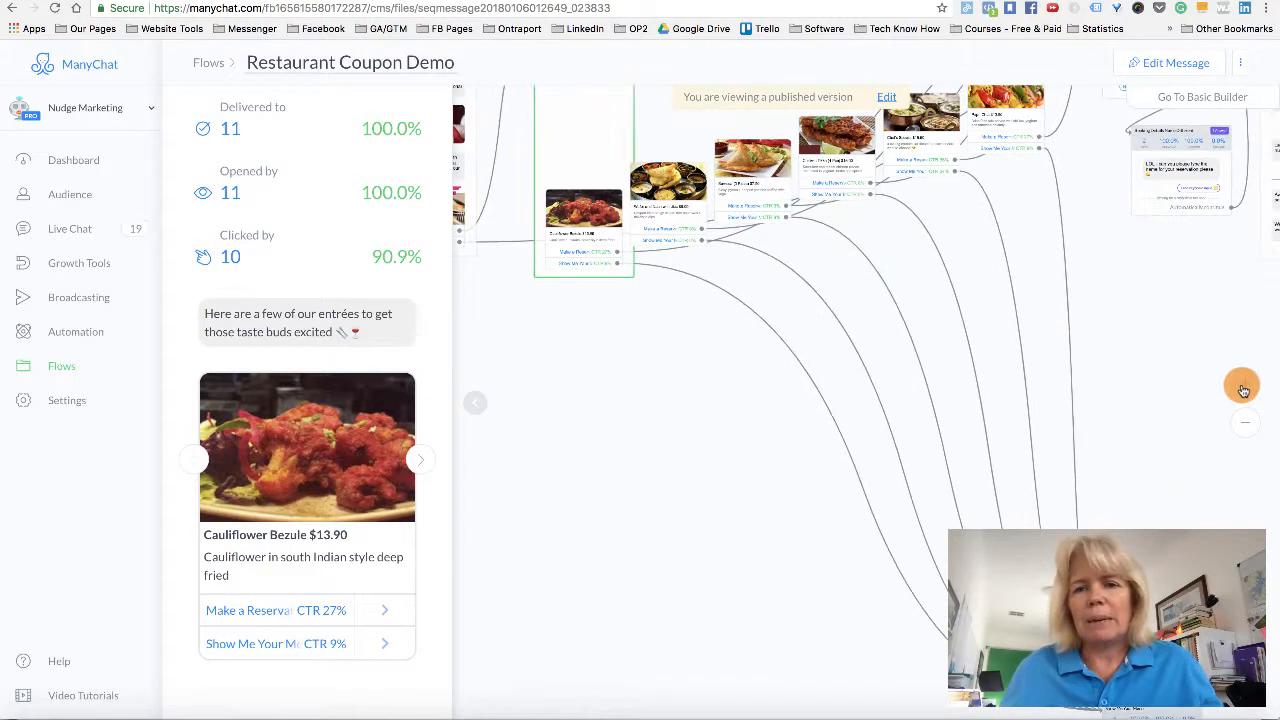
scroll(1143, 389, up, 3)
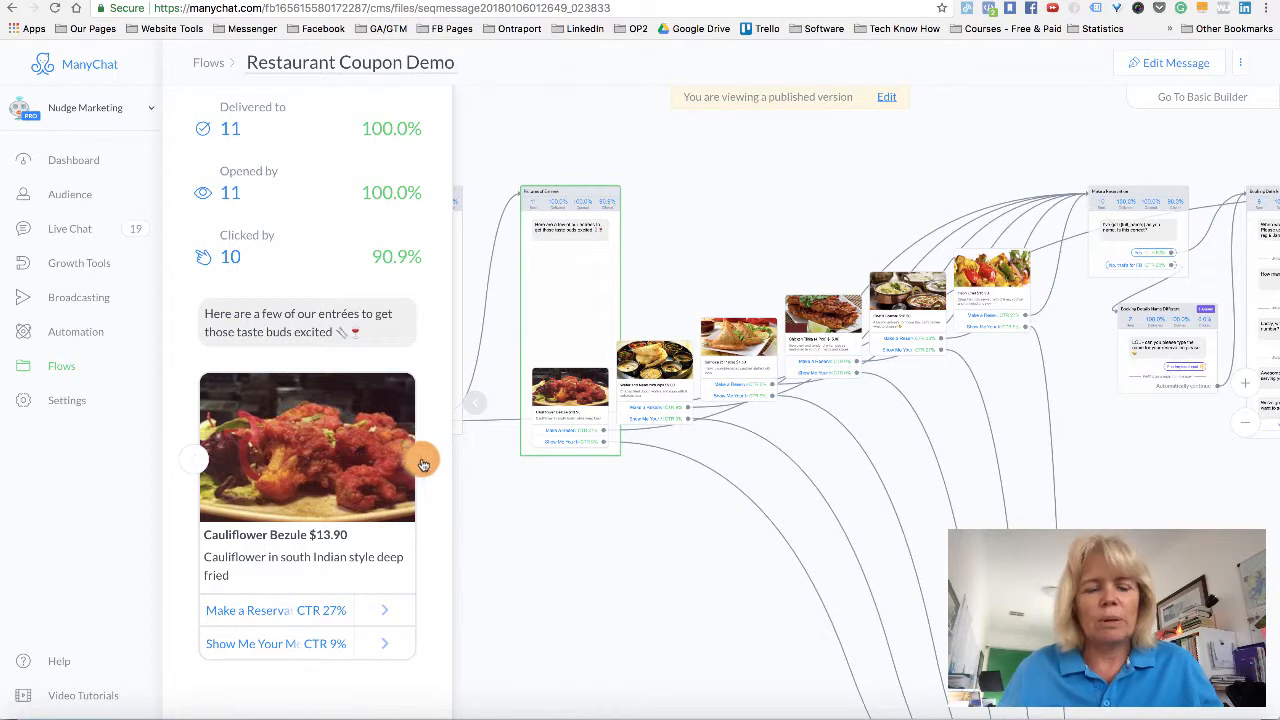
click(423, 464)
click(423, 464)
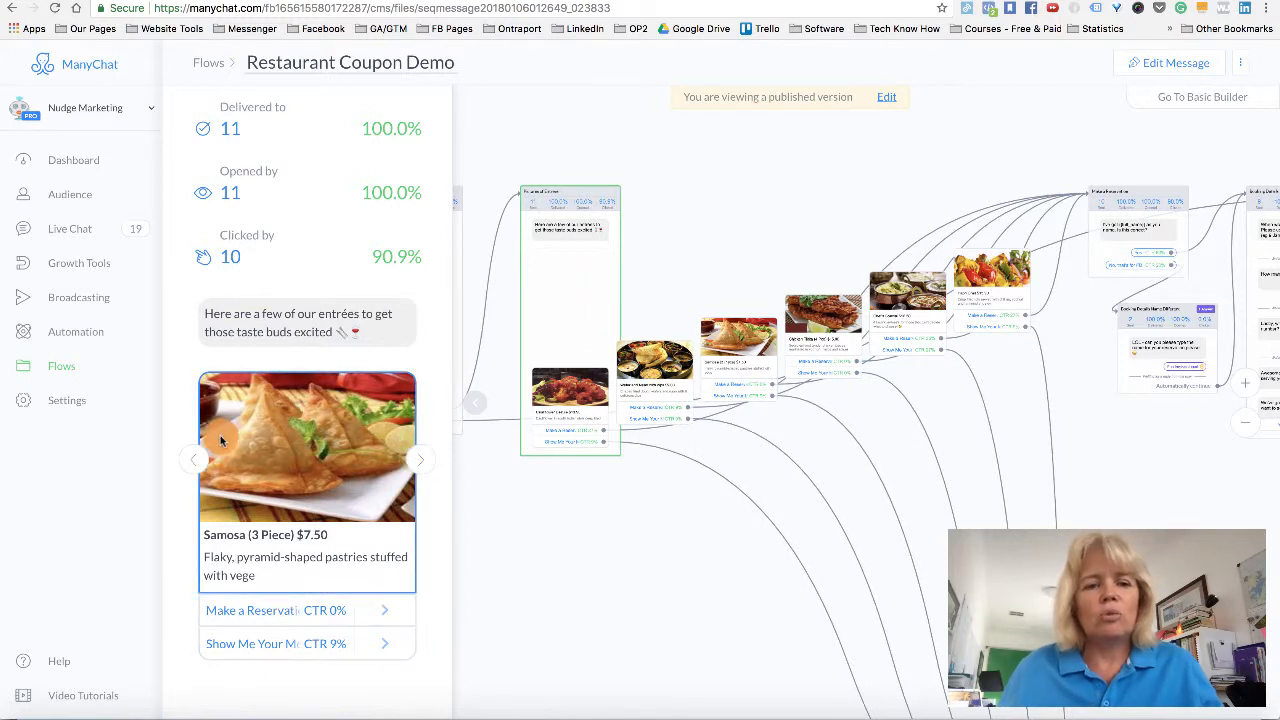
click(419, 461)
click(419, 461)
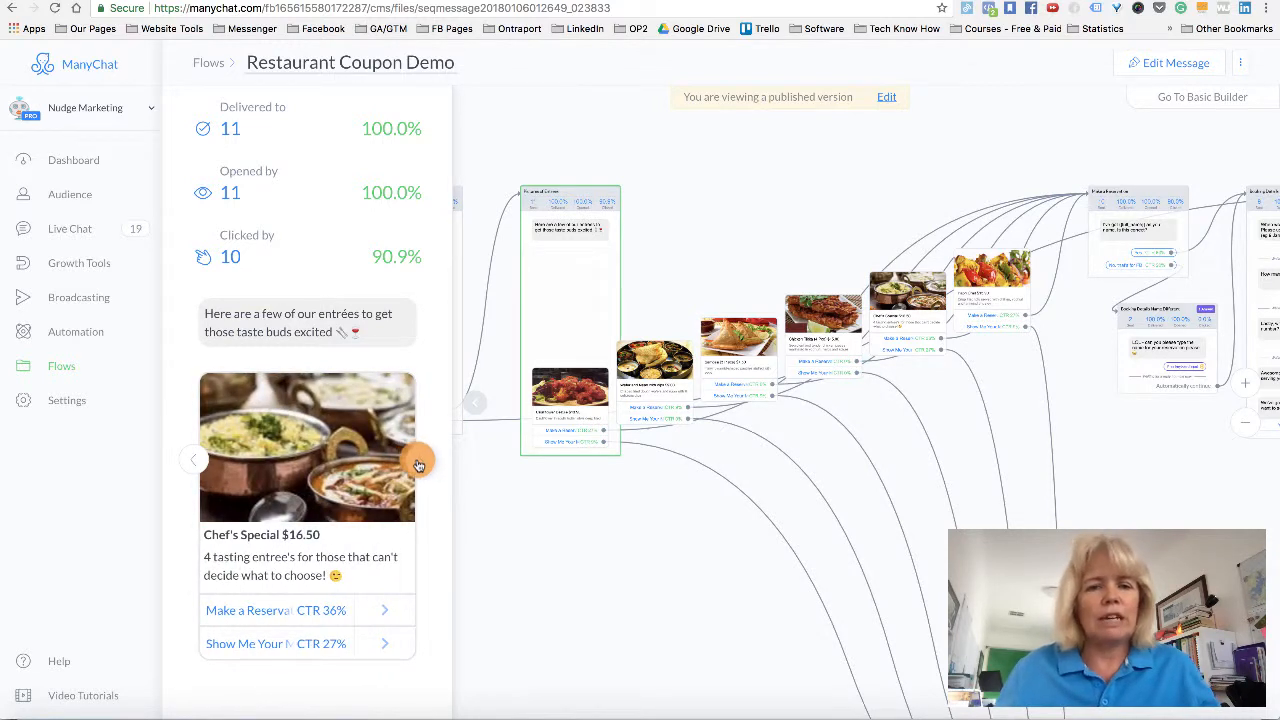
- Browse the last entrée gallery cards and examine the numbered "Do You Know" list in the published IWD flow
click(419, 461)
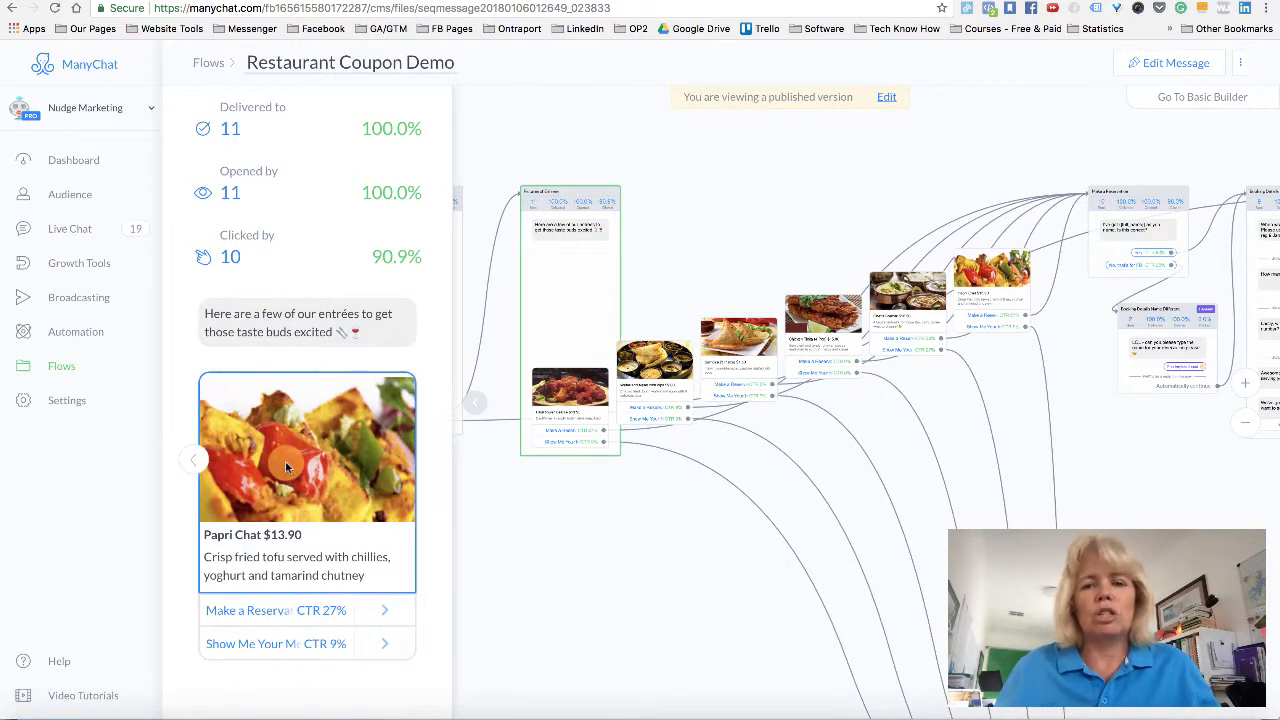
click(199, 463)
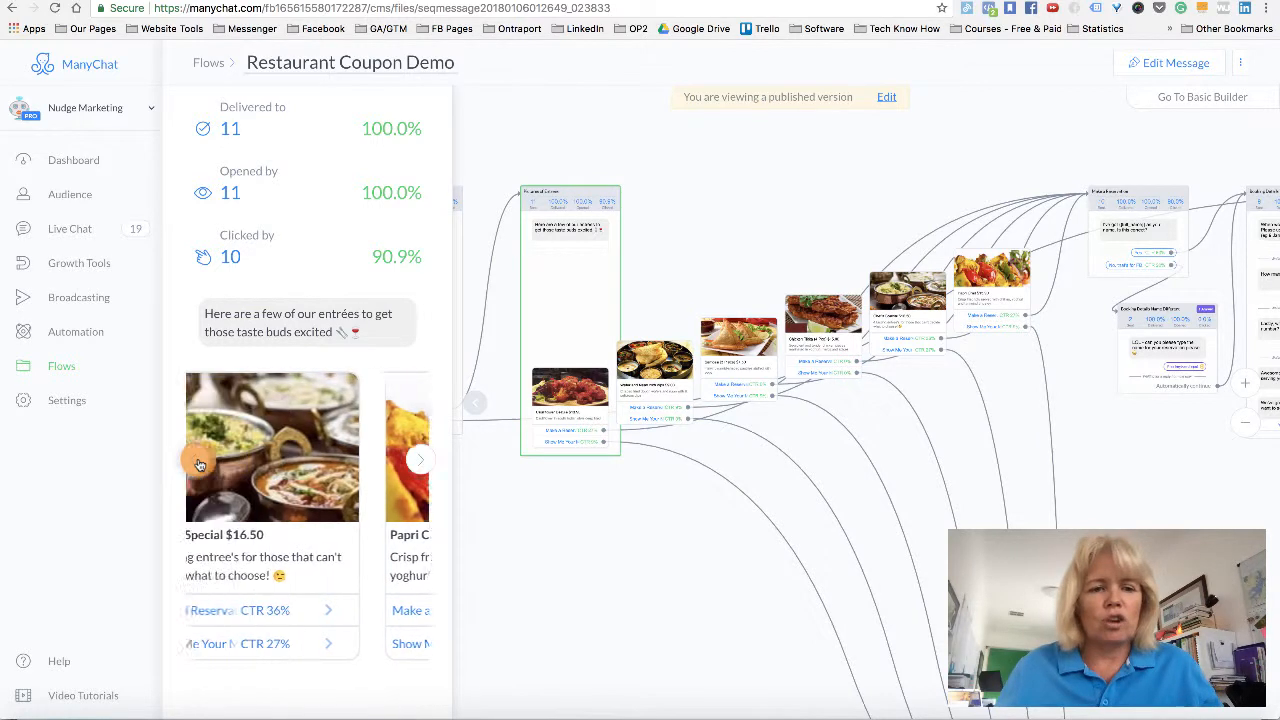
click(195, 464)
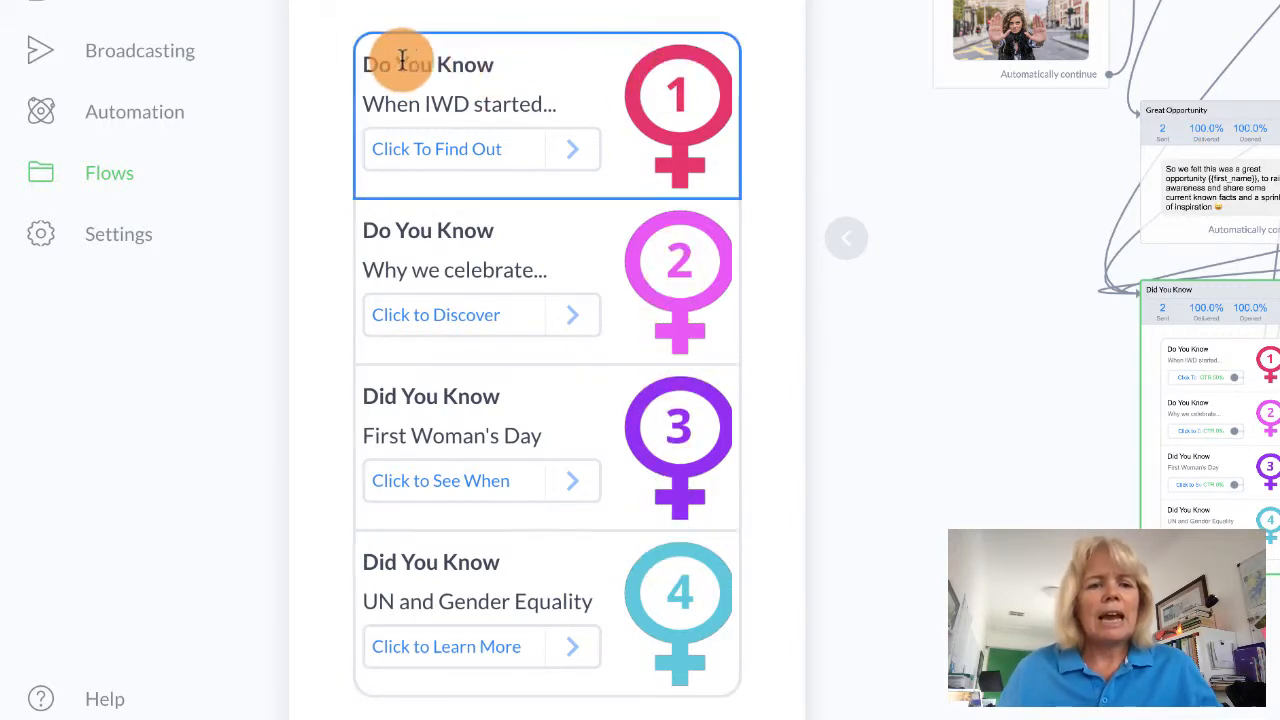
drag(368, 60, 479, 58)
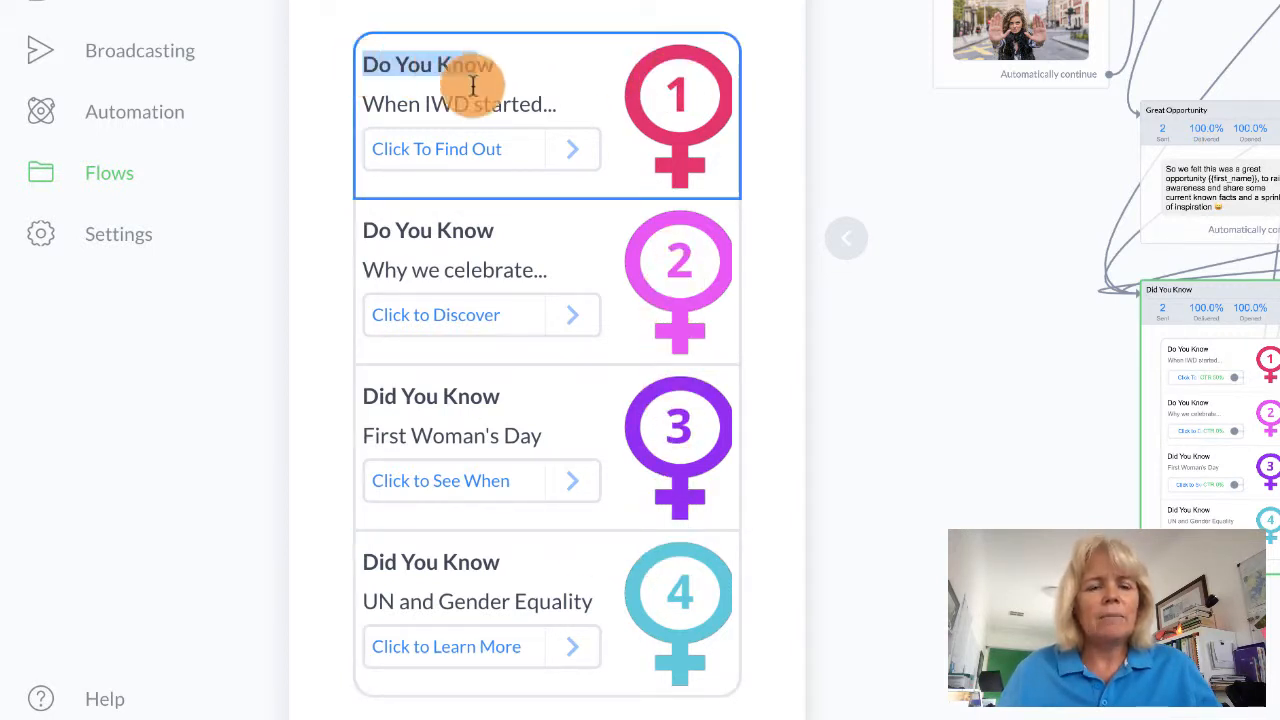
mouse_move(429, 157)
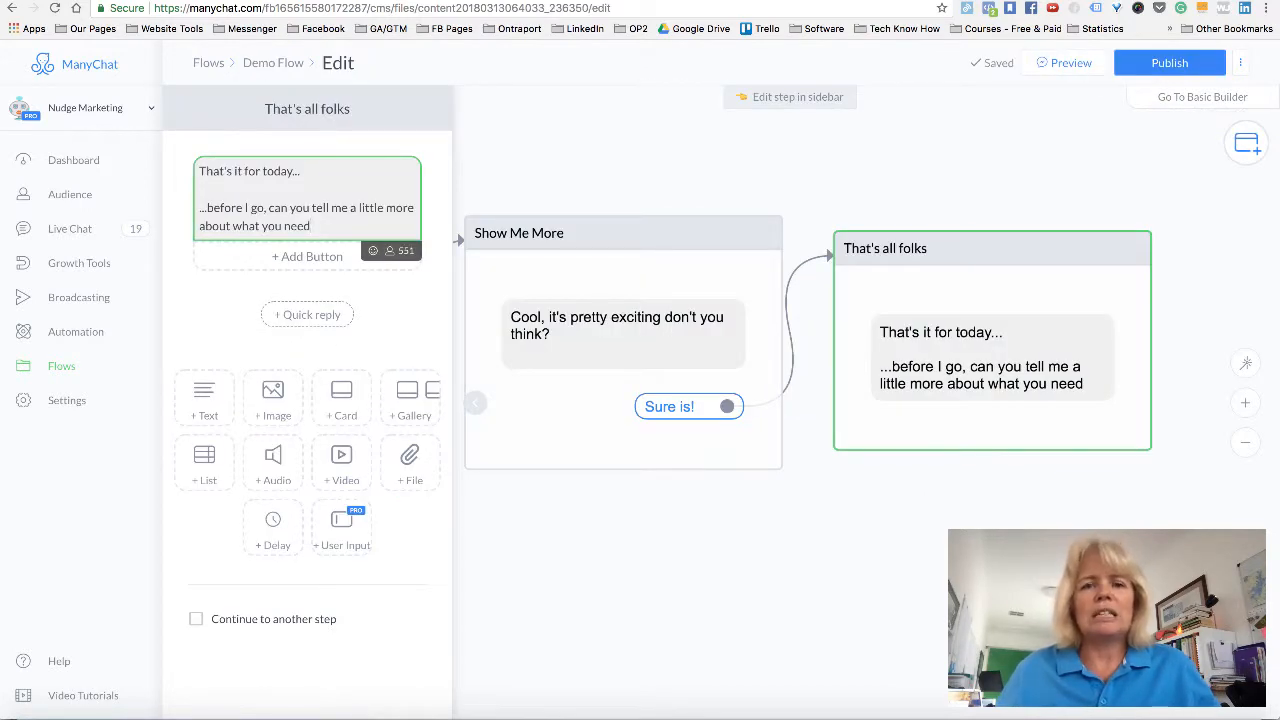
- Add a second text block to the "That's all folks" step reading "Please choose from the buttons below"
click(679, 165)
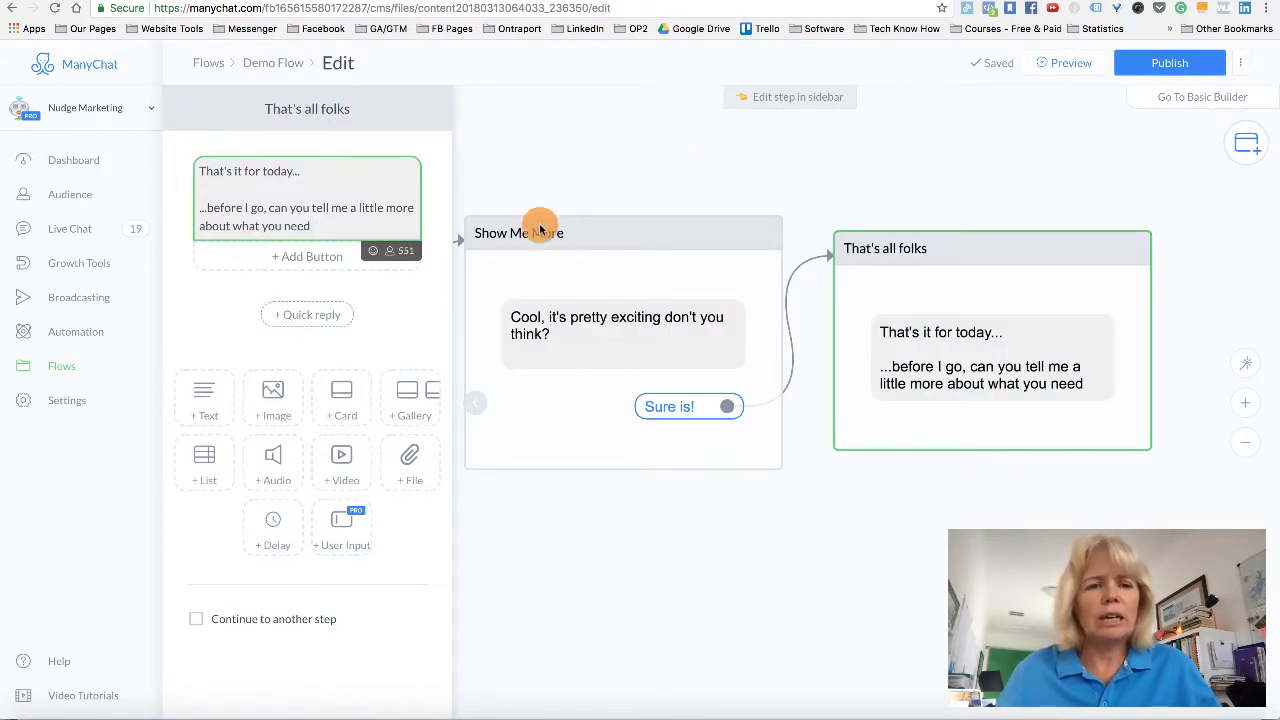
click(202, 402)
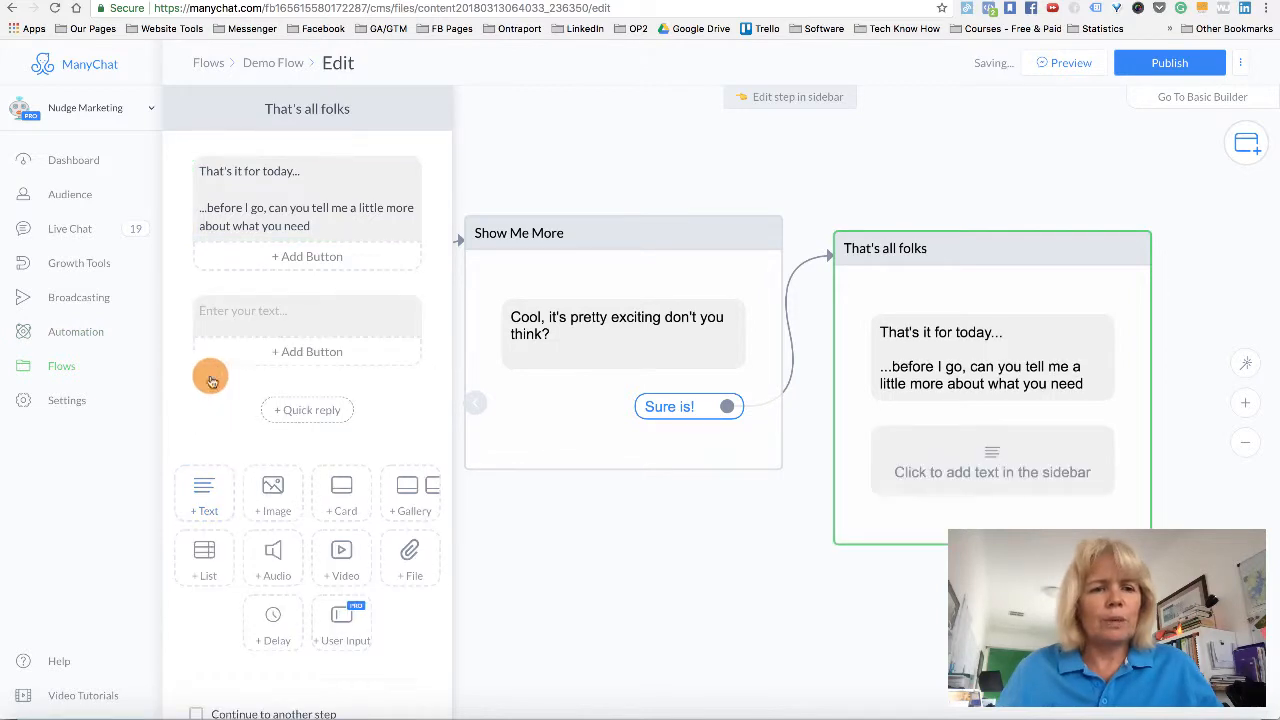
click(236, 311)
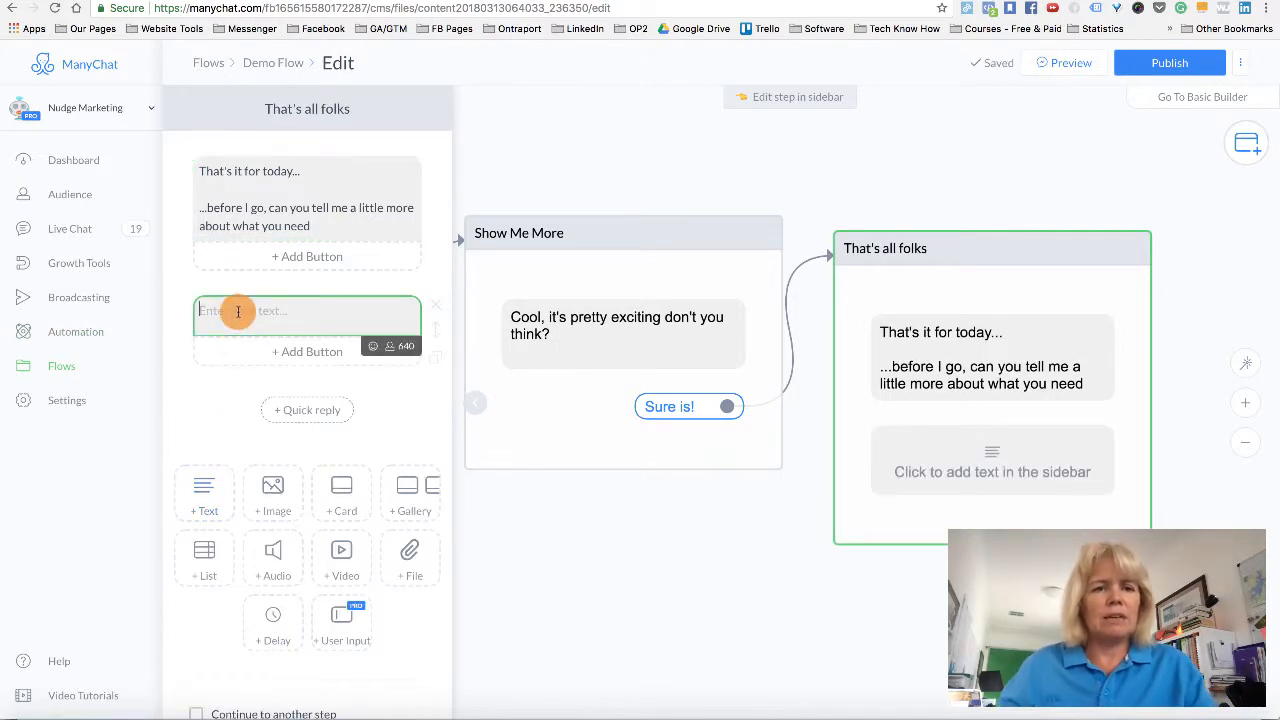
text(Pleas)
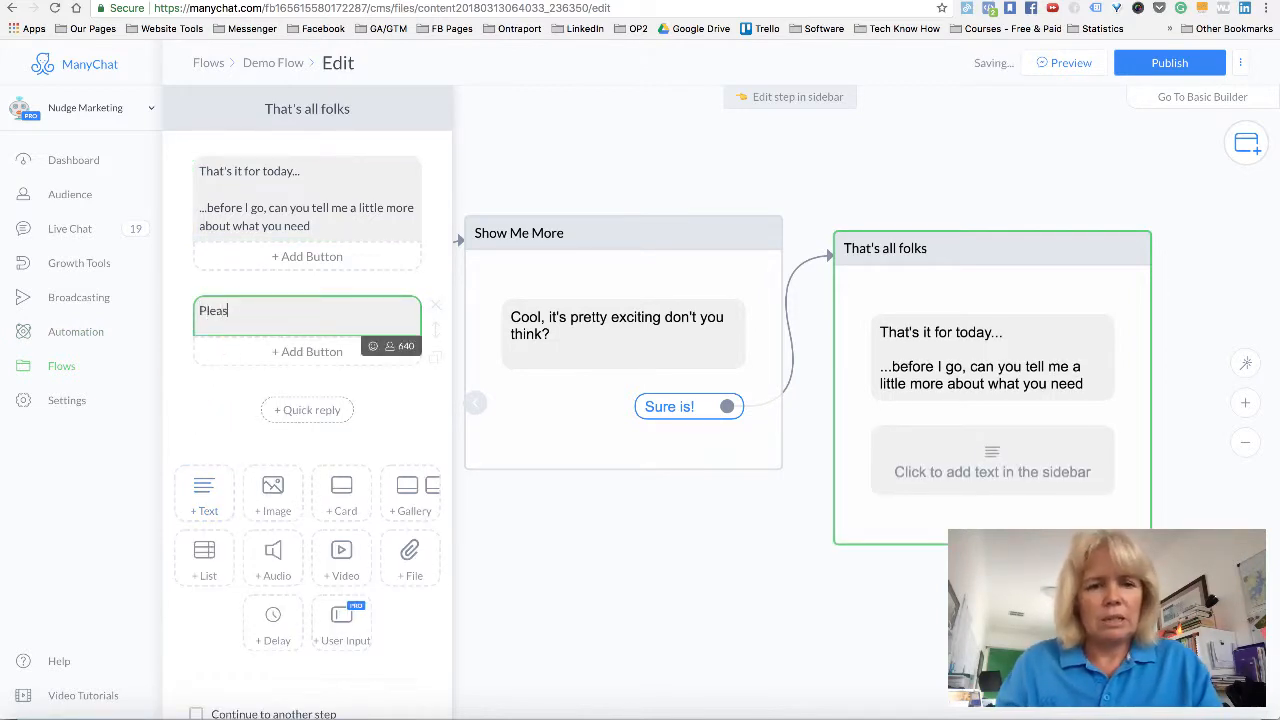
text(e choose fro)
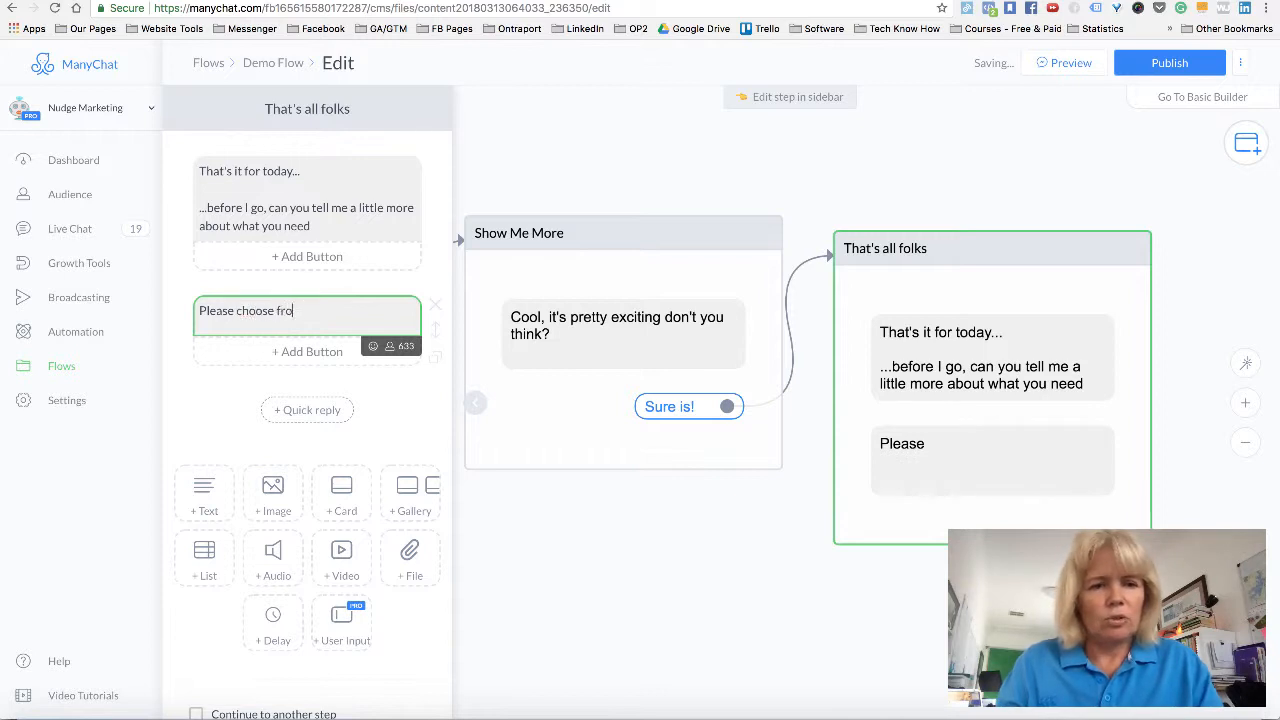
text(m the b)
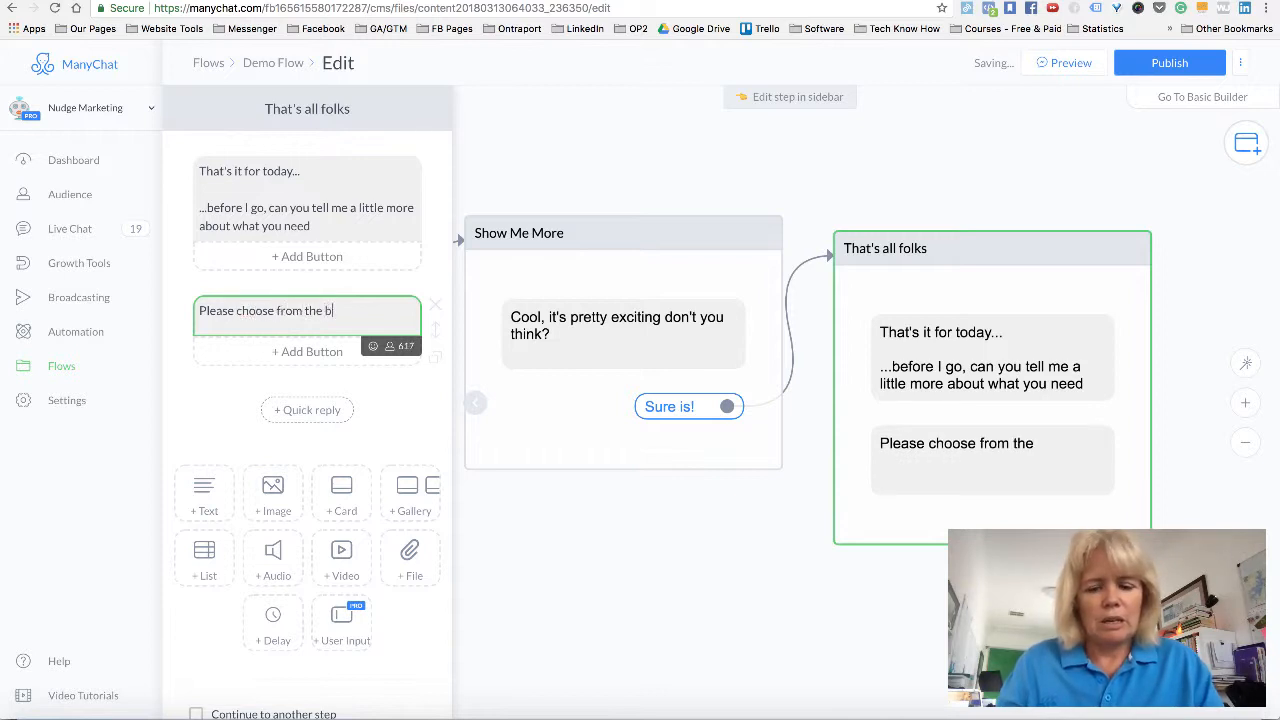
text(uttons below)
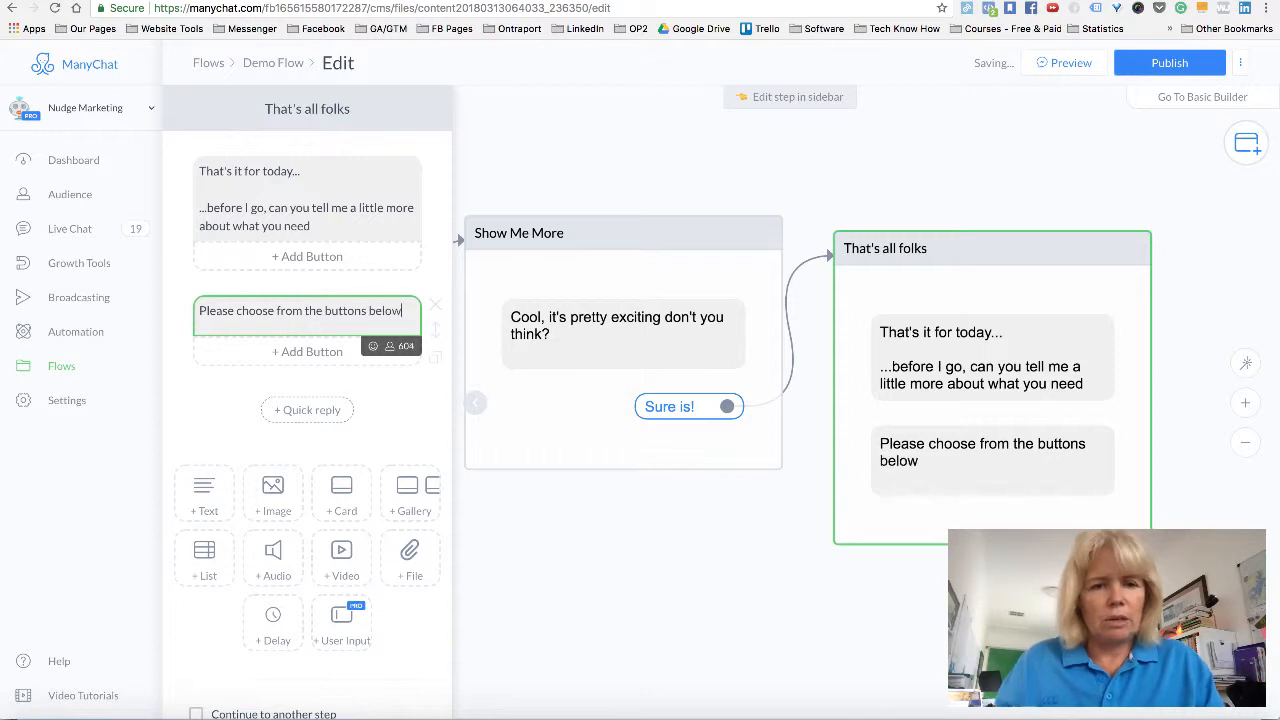
- Add two buttons under the "Please choose from the buttons below" text, titled "I want more leads" and "I want more sales"
click(257, 351)
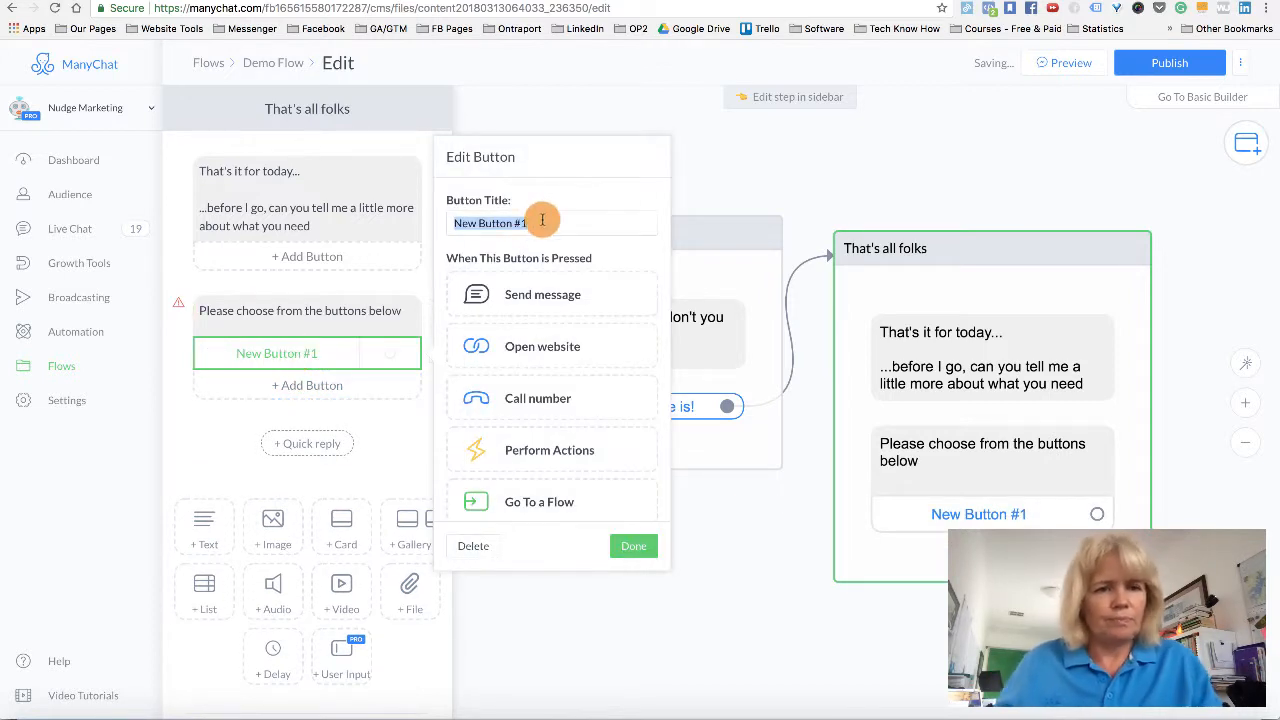
text(I want more leads)
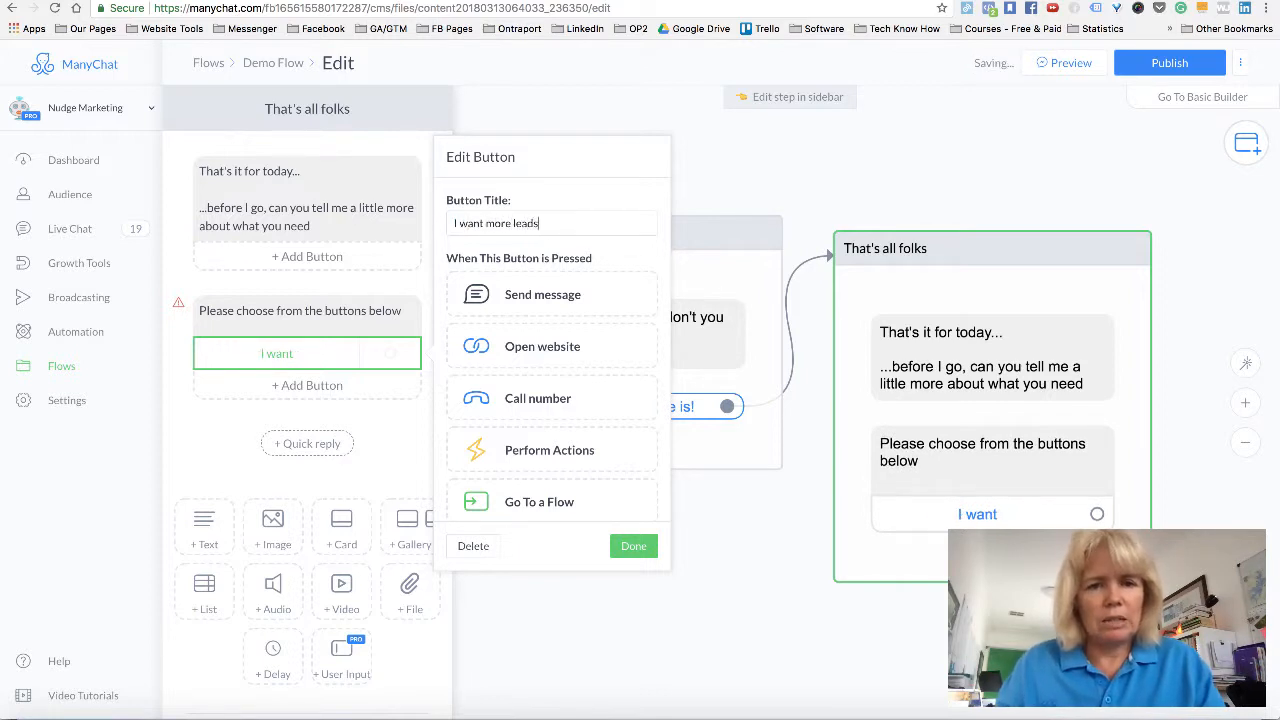
click(307, 385)
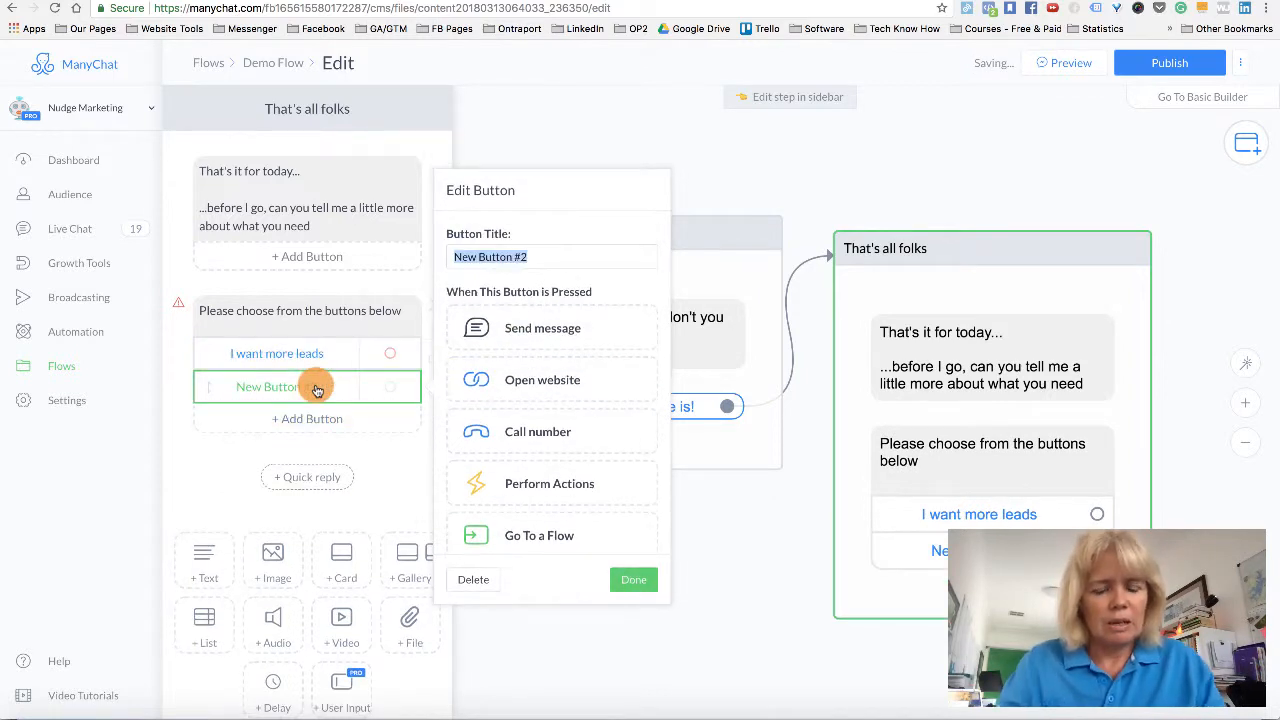
text(I)
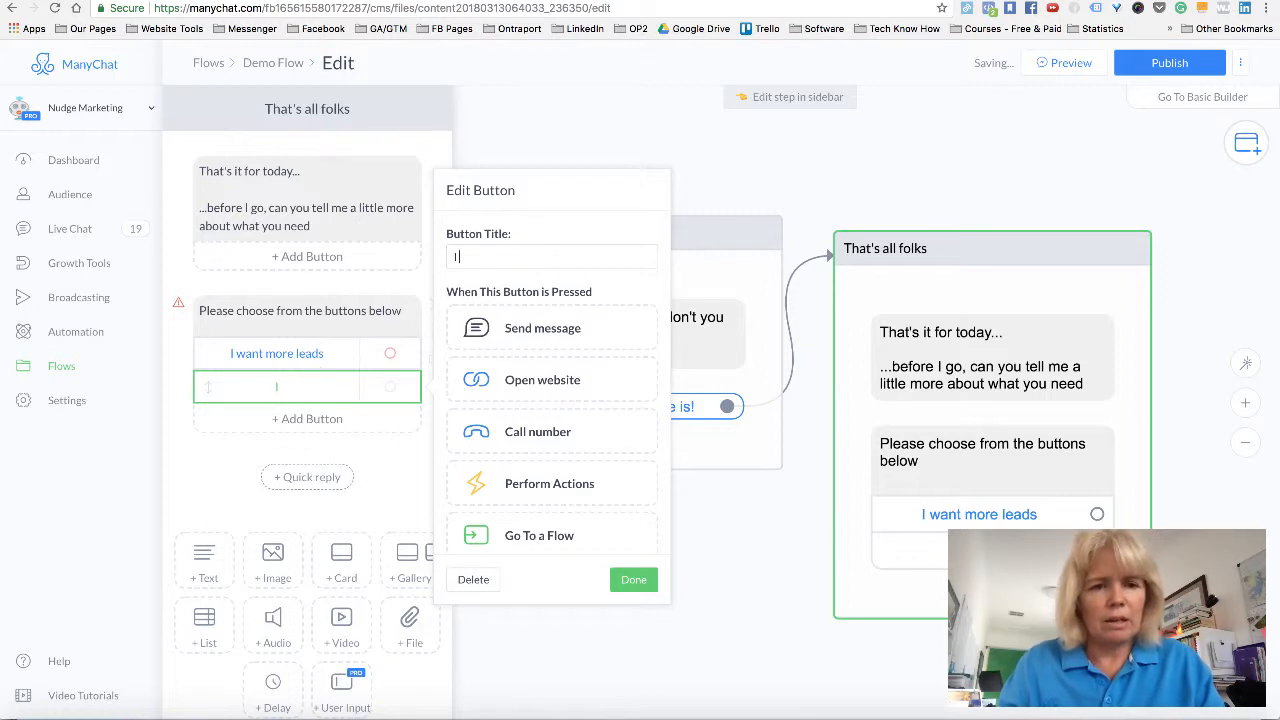
text( want )
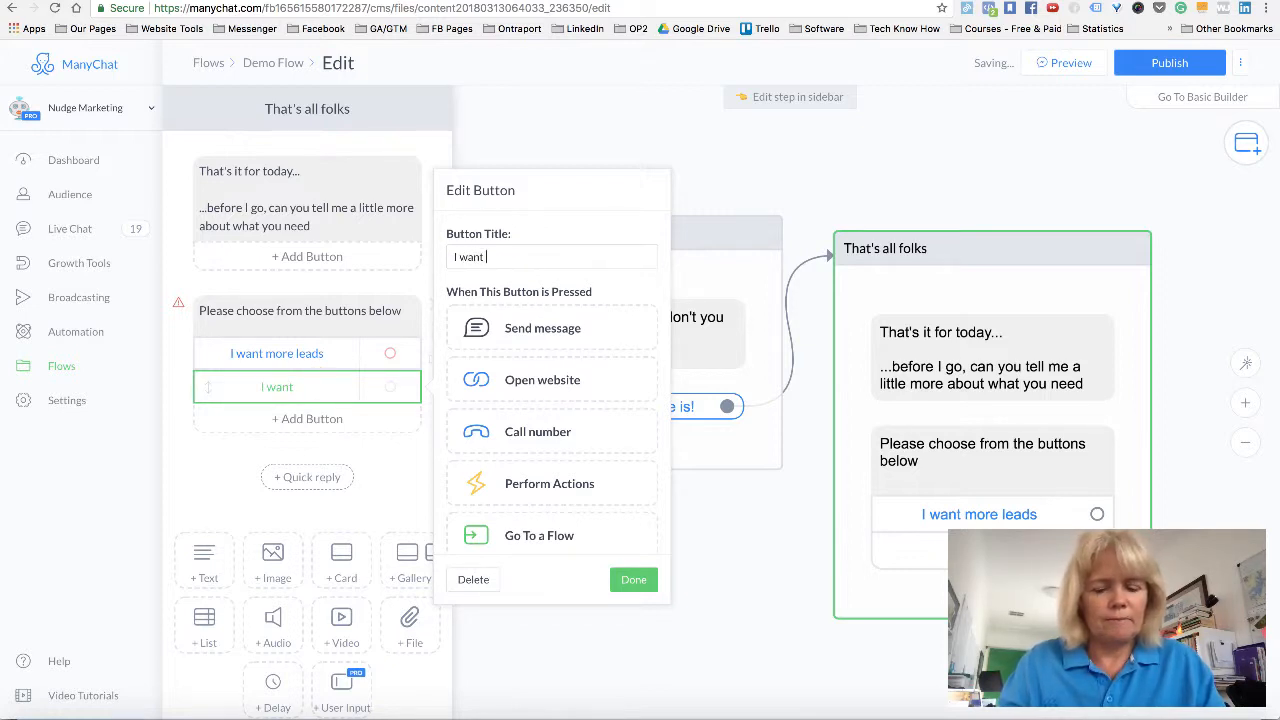
text(more sales)
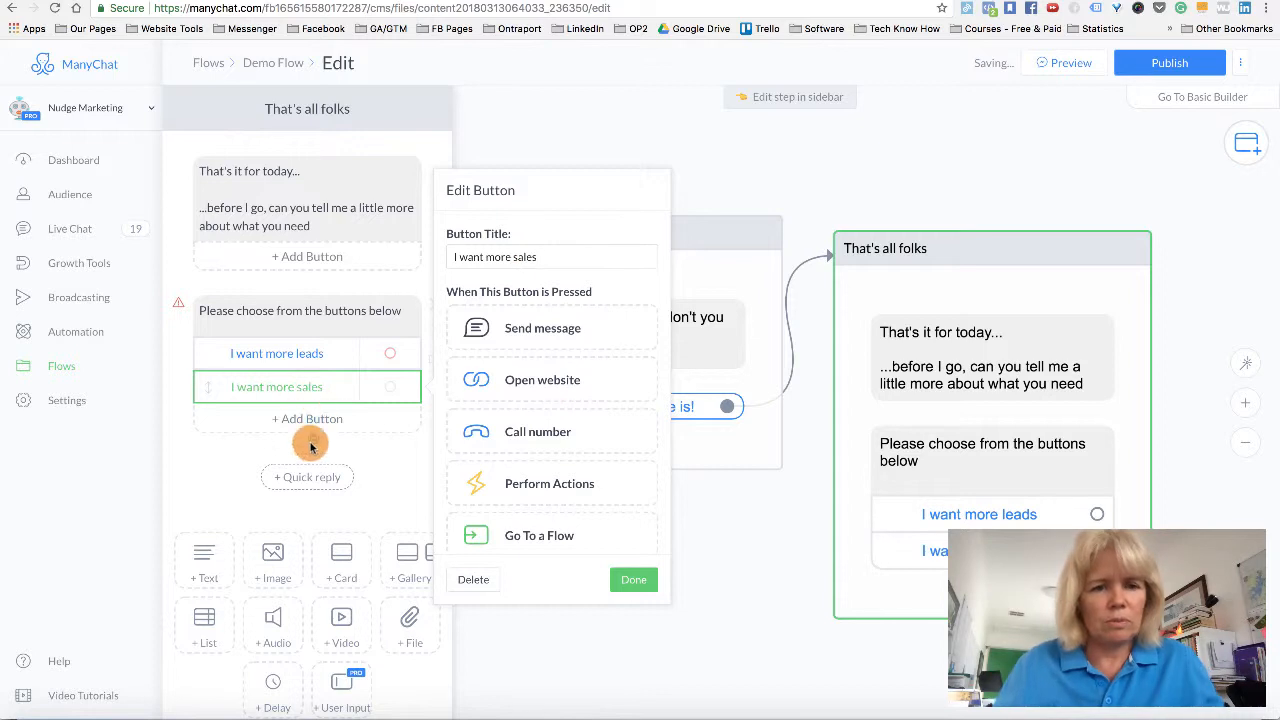
- Add a third button to the same text block, titled "How do I use Messenger"
click(307, 418)
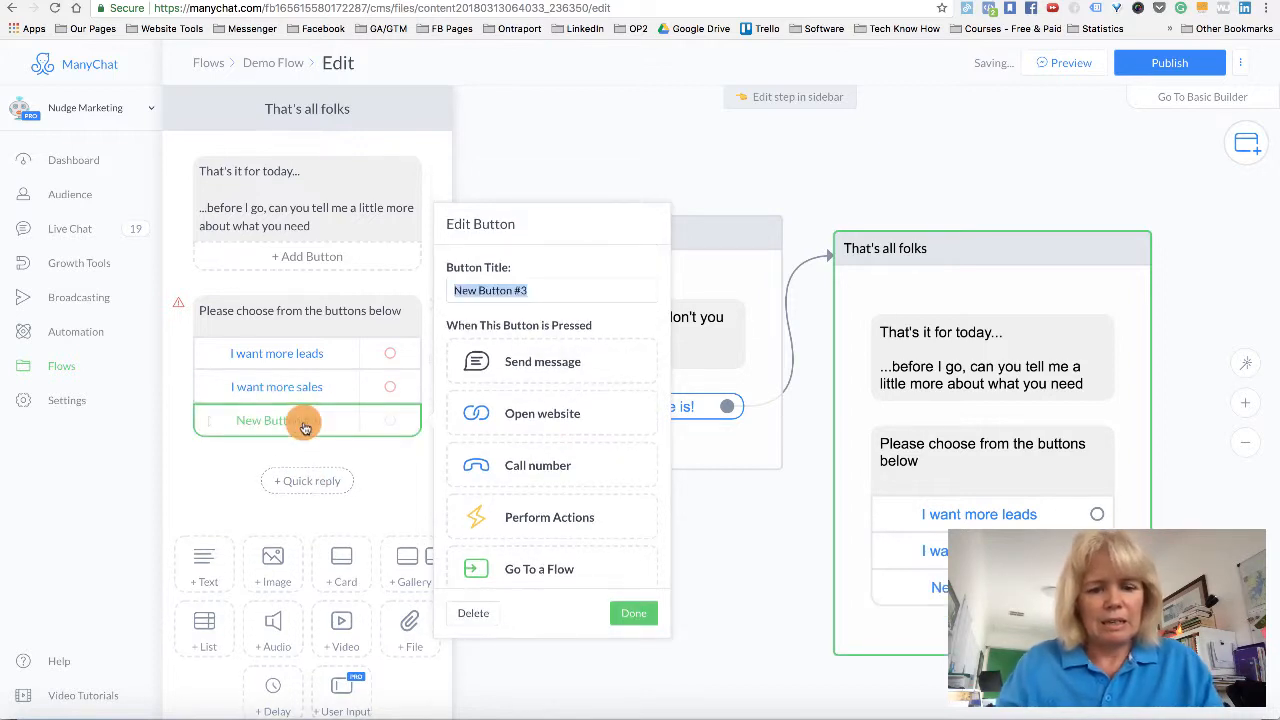
text(How do I use)
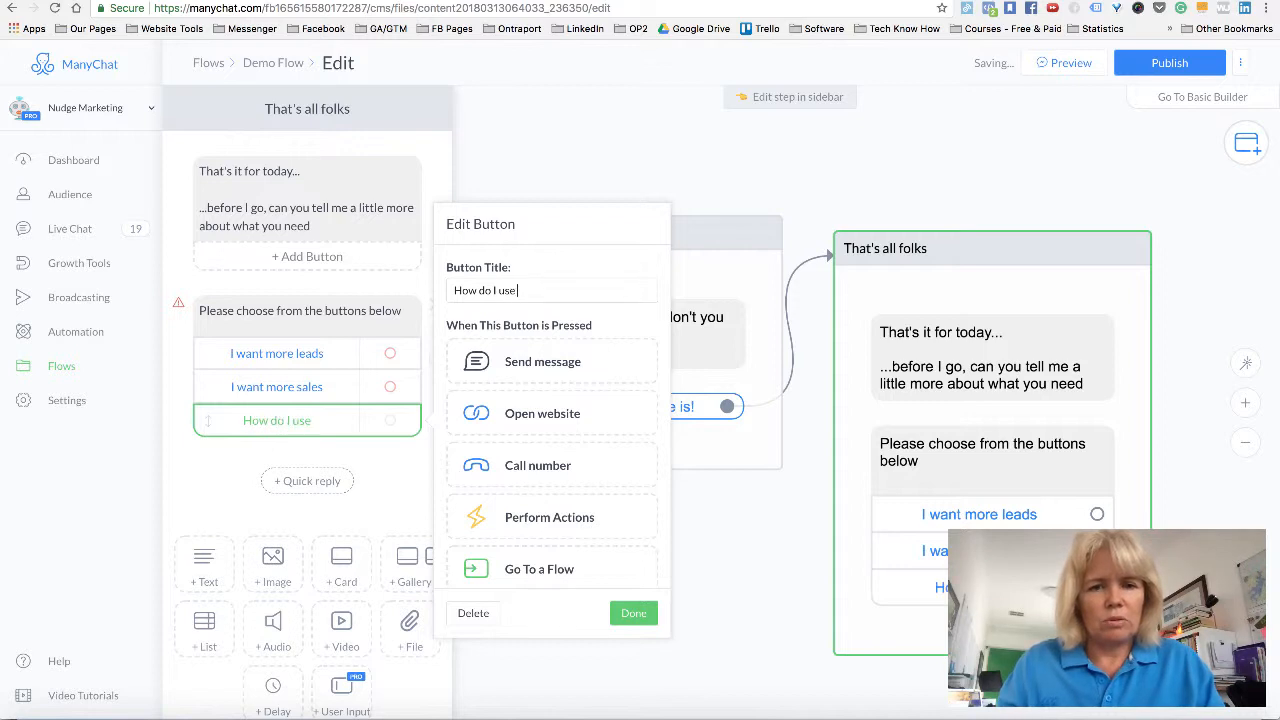
text( Messenger)
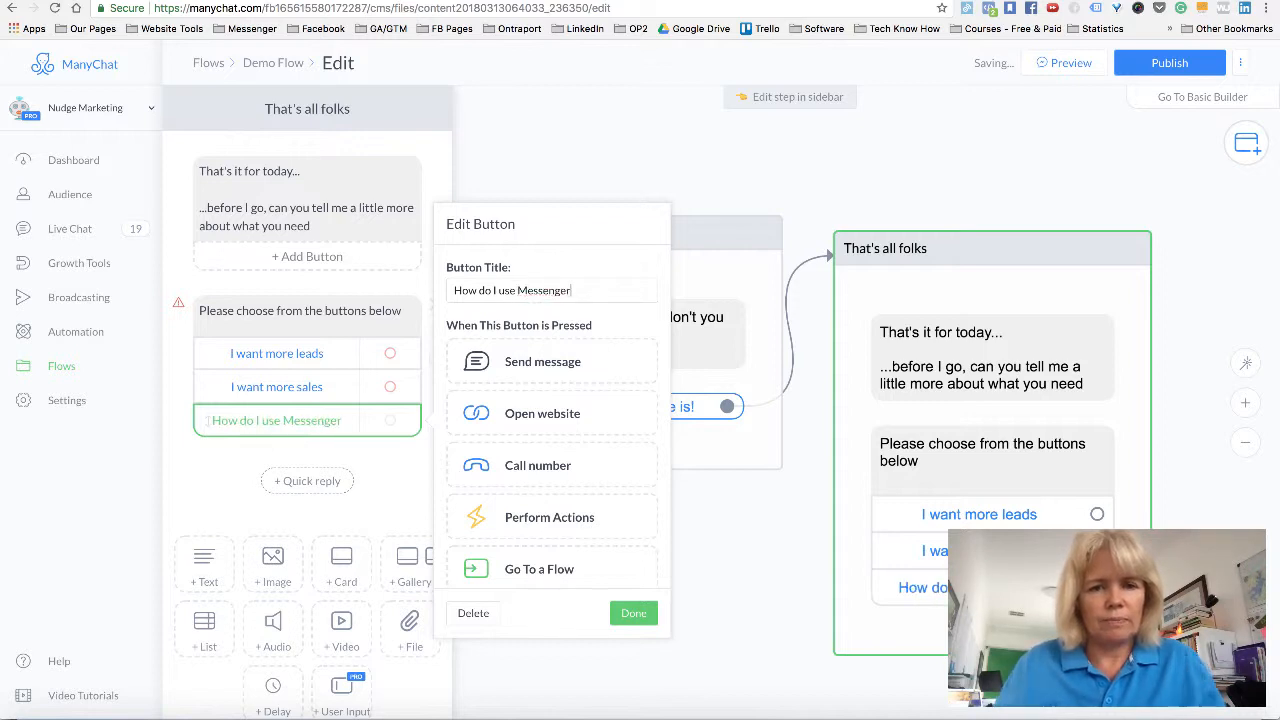
click(208, 471)
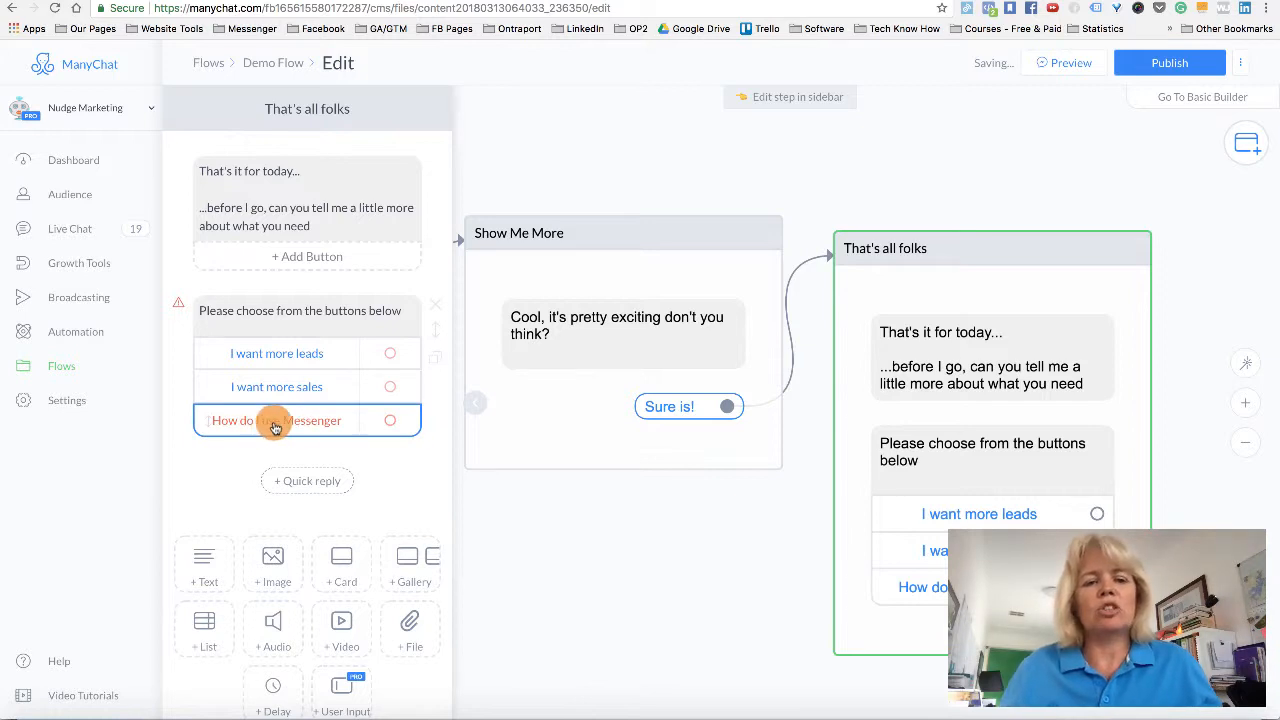
- Shorten the third button's title to "How do I use Mssgnr"
click(305, 421)
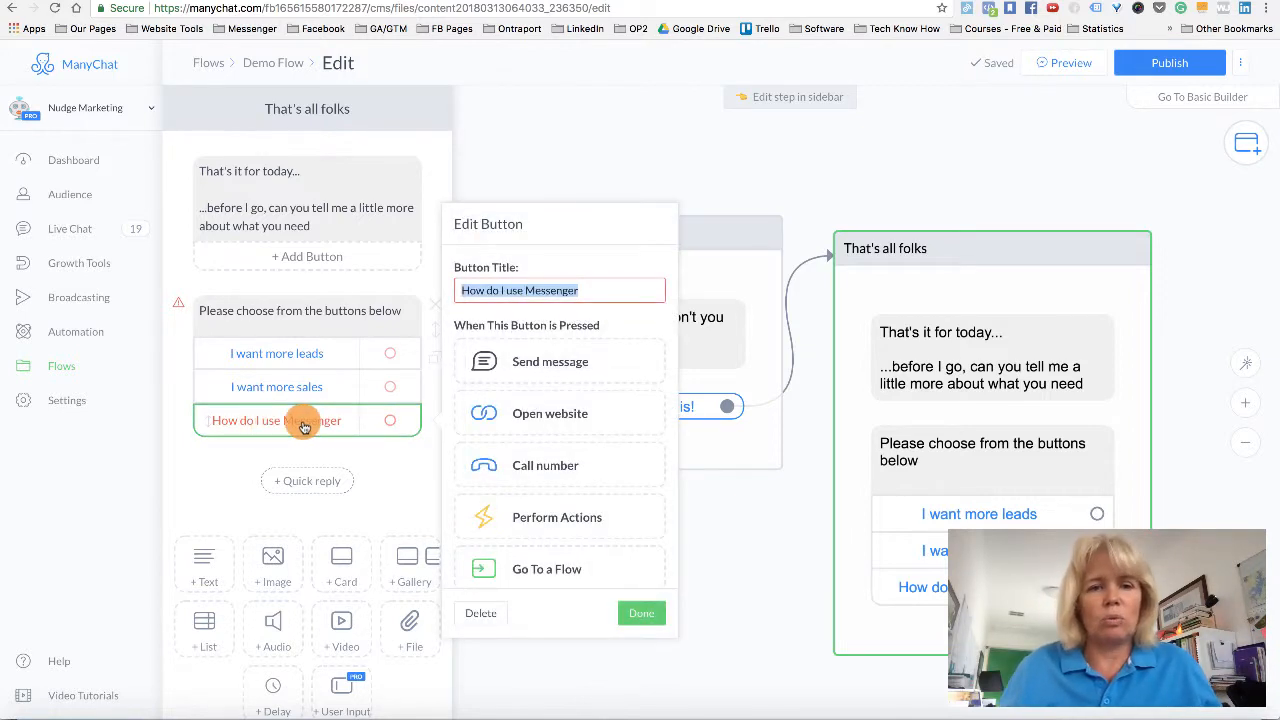
click(580, 289)
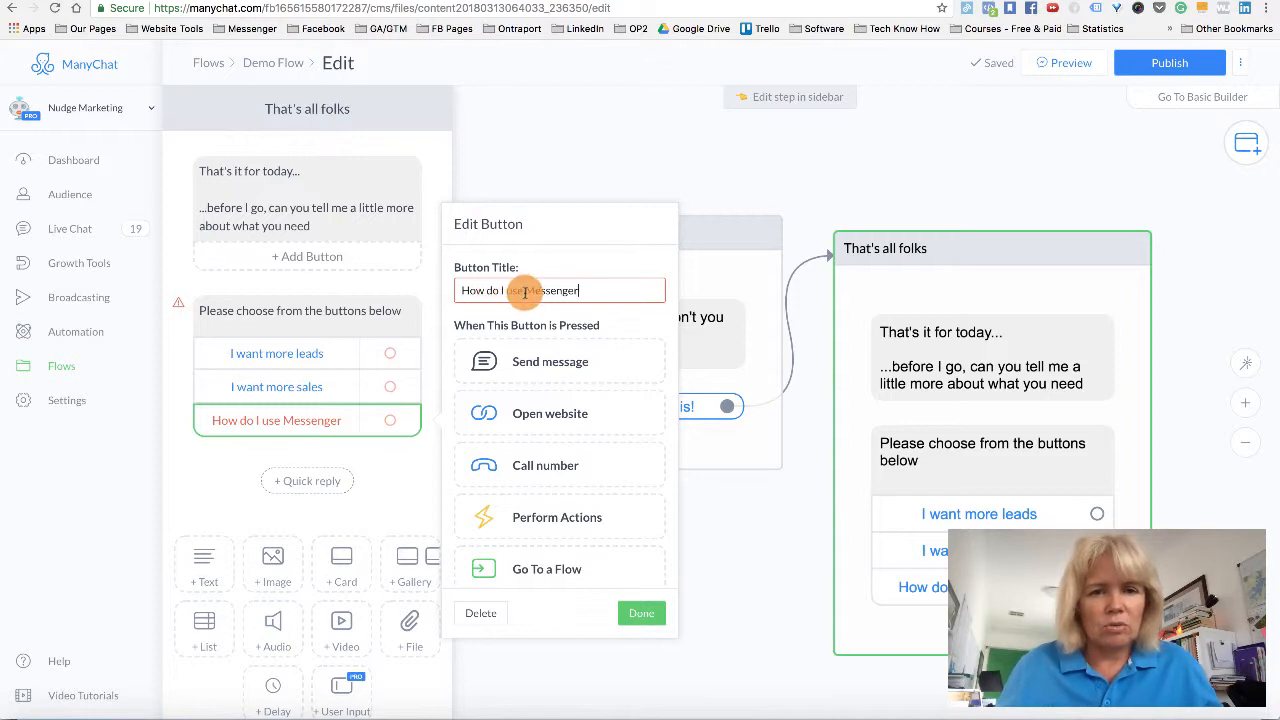
drag(578, 291, 539, 291)
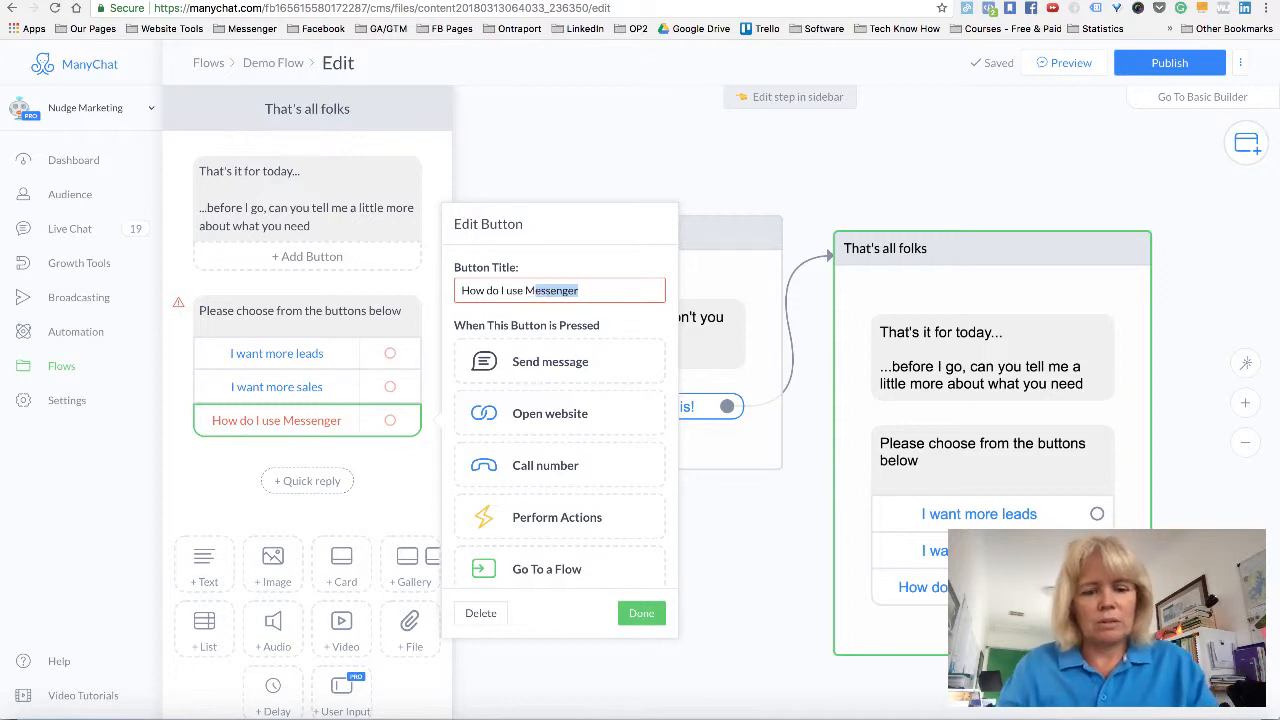
text(ssgnr)
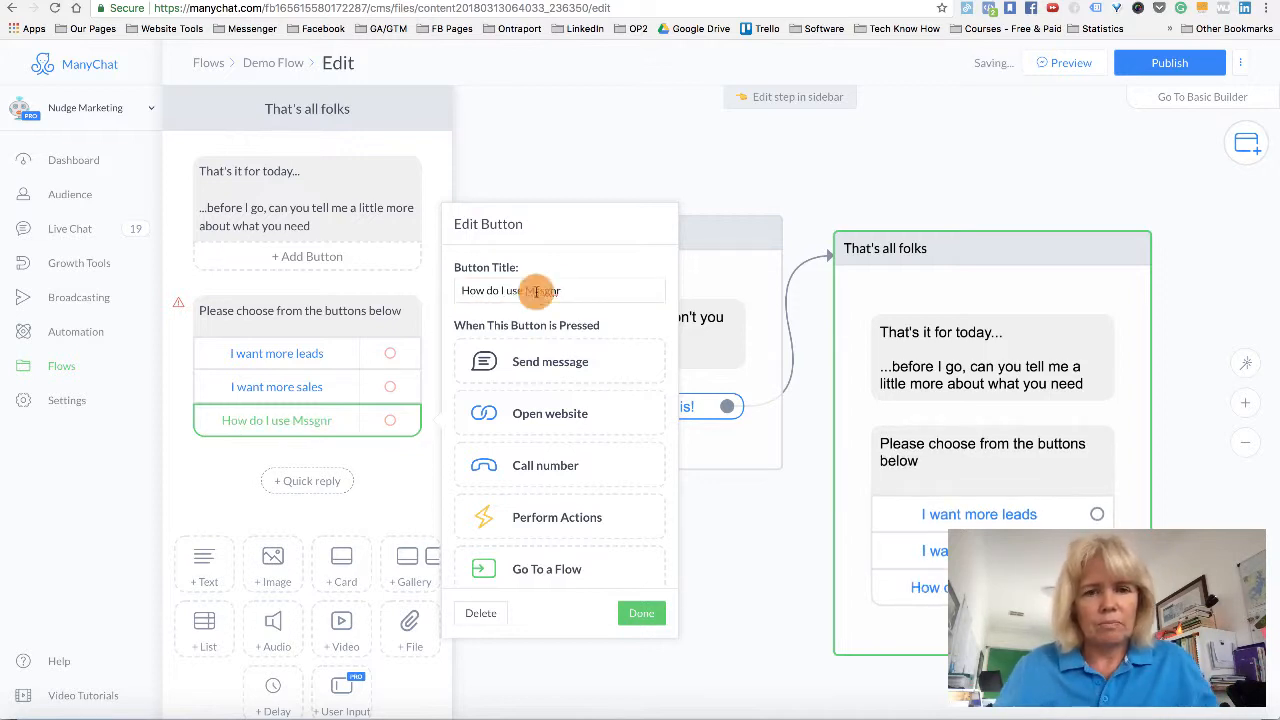
click(200, 474)
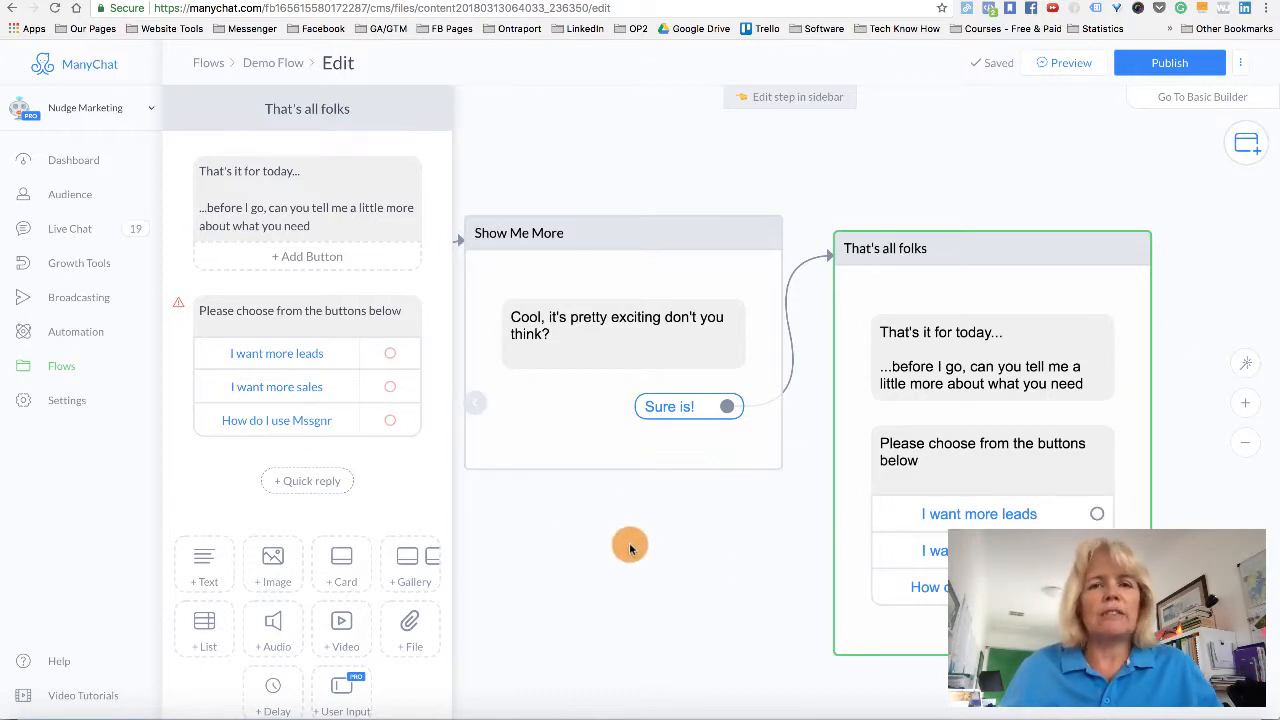
- Link the "I want more leads" button on the canvas to a new Go To step
drag(629, 543, 465, 490)
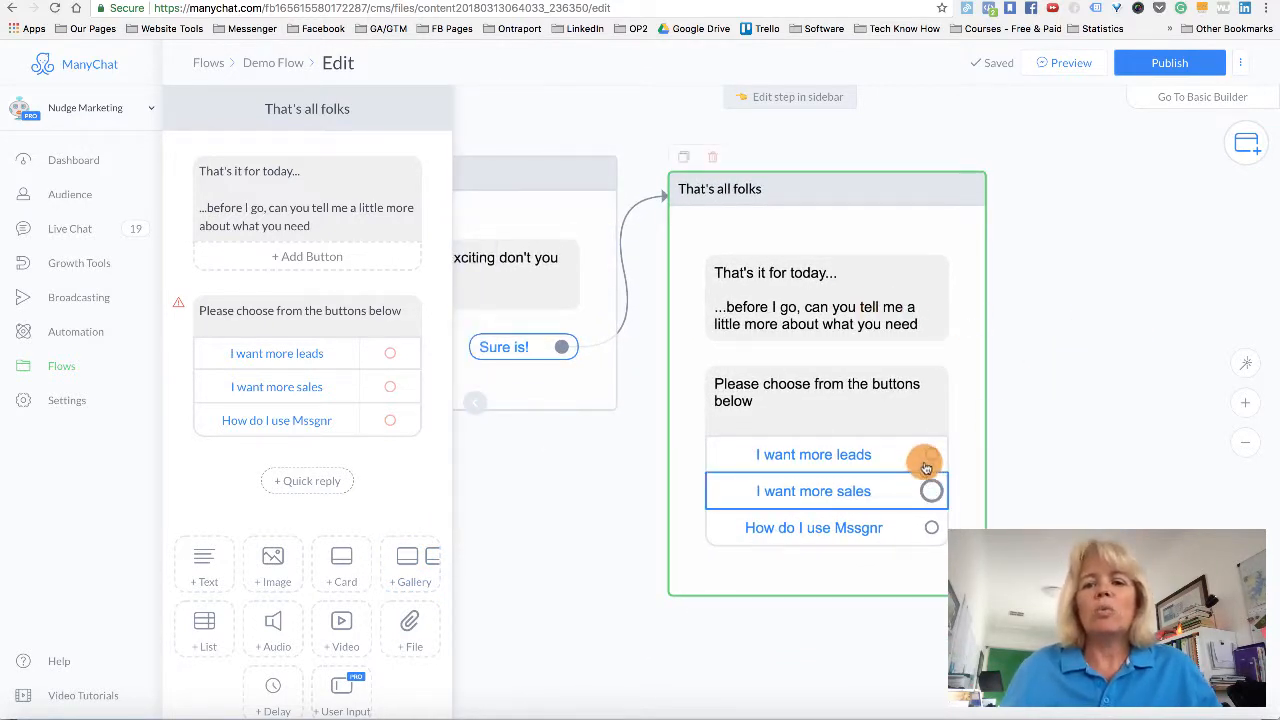
drag(930, 458, 1068, 220)
click(1108, 270)
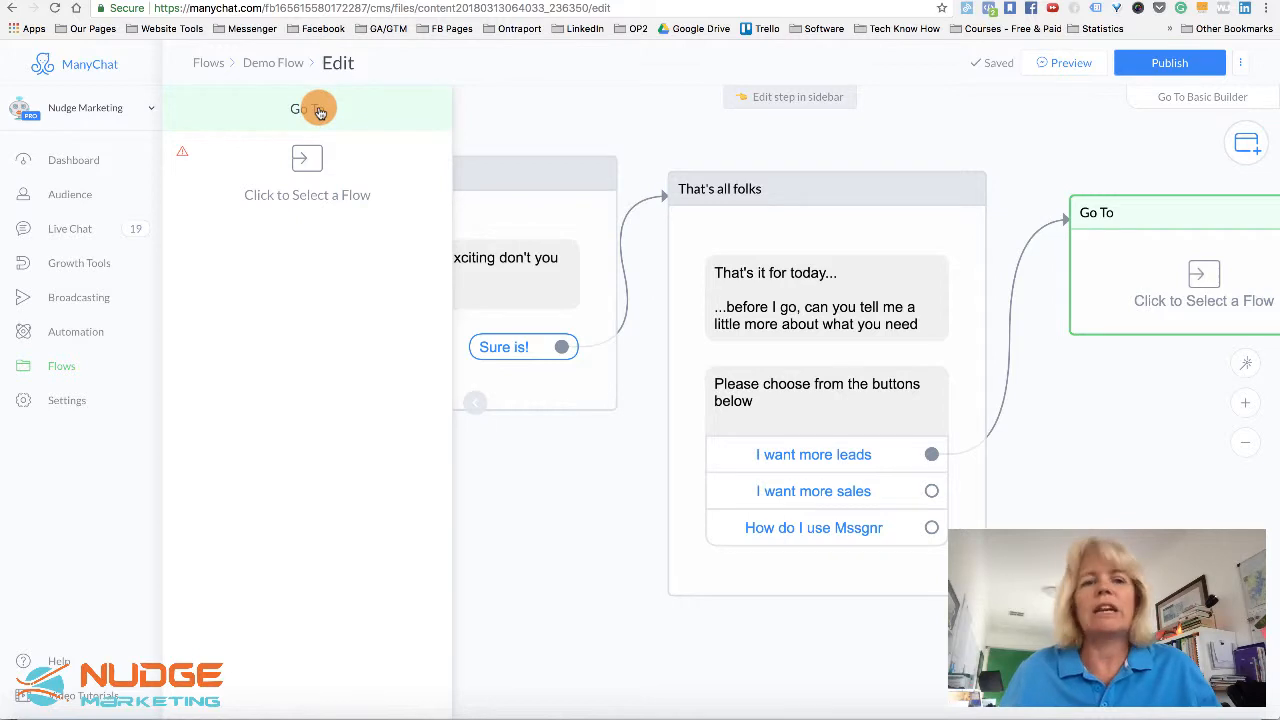
- Select the Blueprint Delivery flow as the destination of the Go To step
click(305, 162)
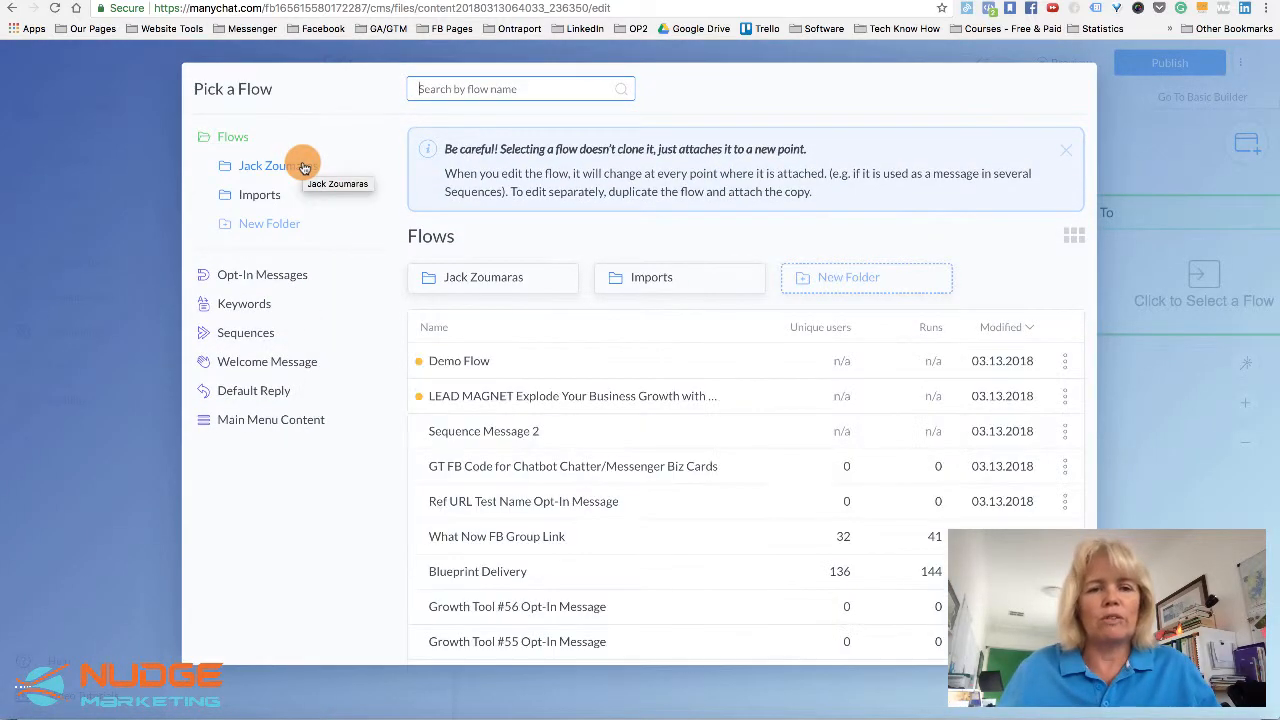
scroll(590, 420, down, 3)
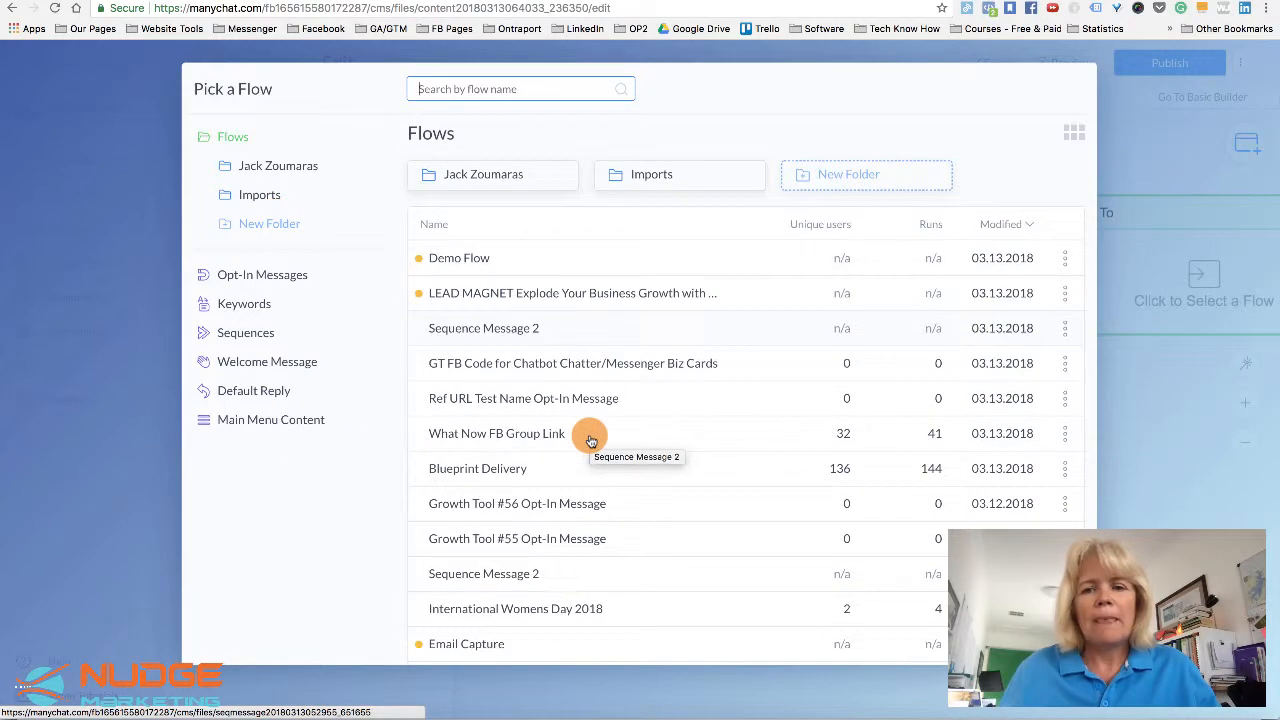
click(490, 457)
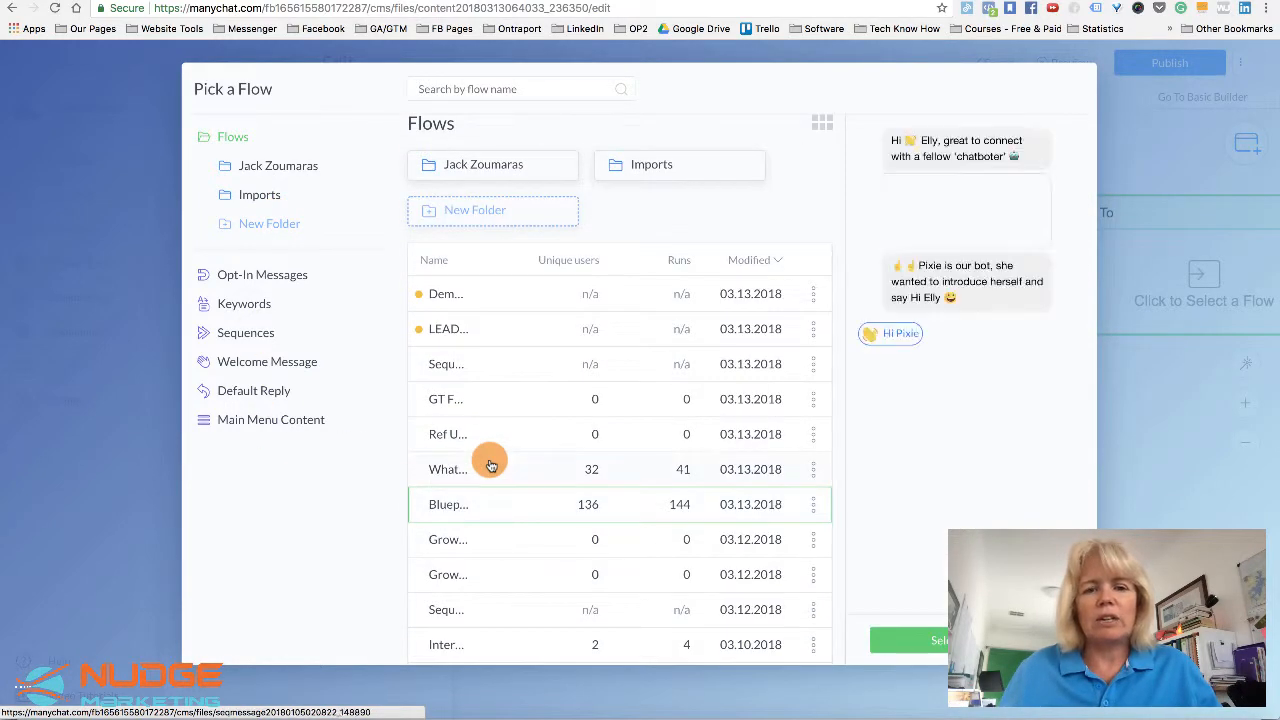
click(905, 640)
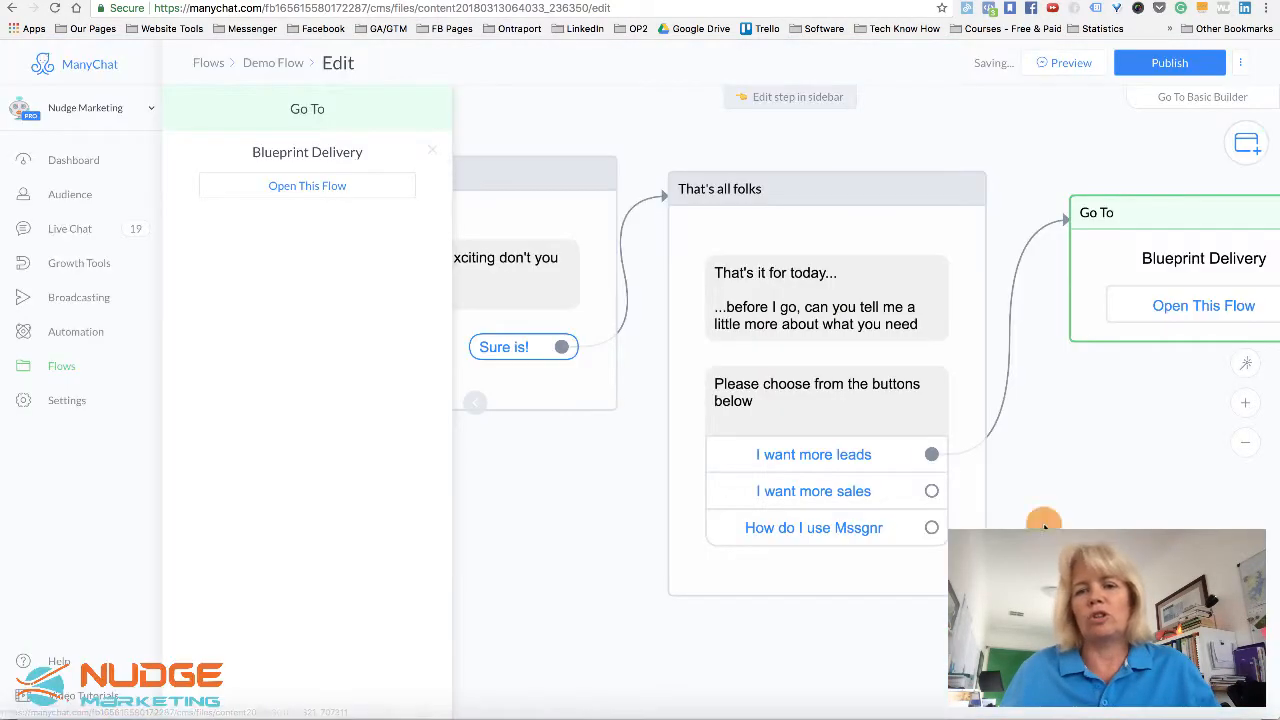
- Link the "How do I use Mssgnr" button to a new Go To step that opens the LEAD MAGNET Explode Your Business Growth with MM flow
drag(1095, 461, 904, 469)
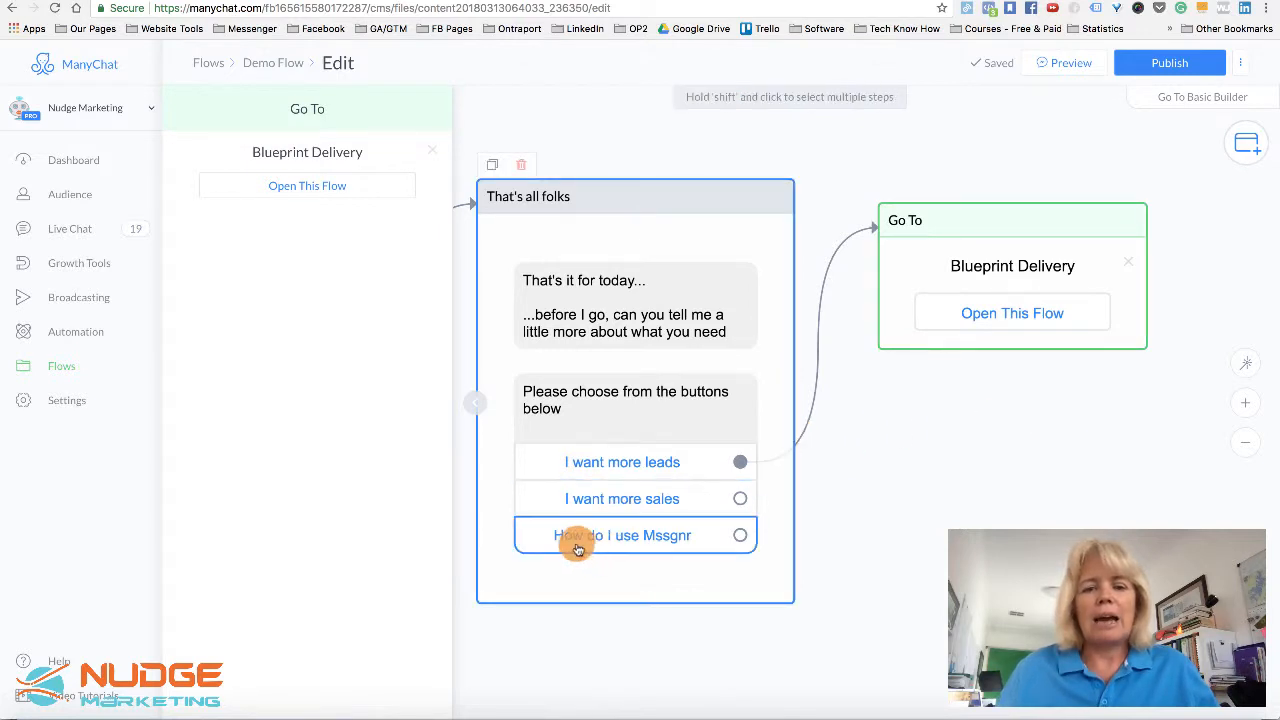
click(740, 535)
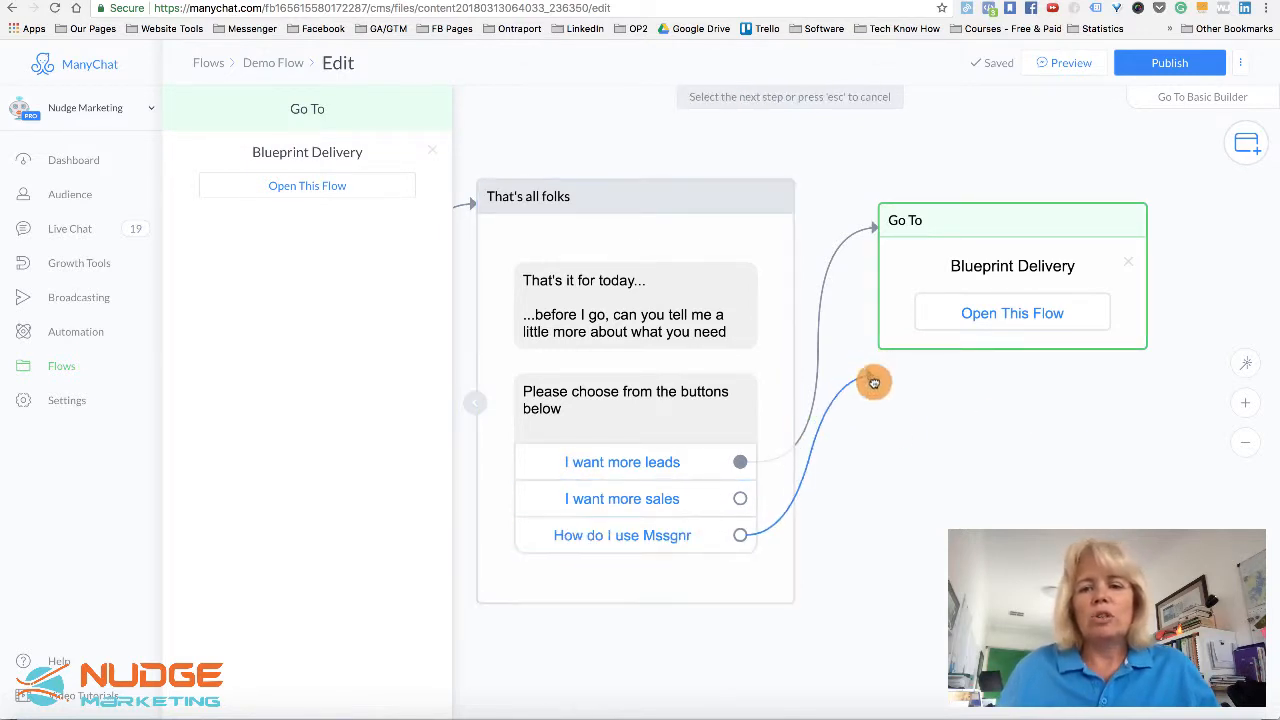
click(880, 414)
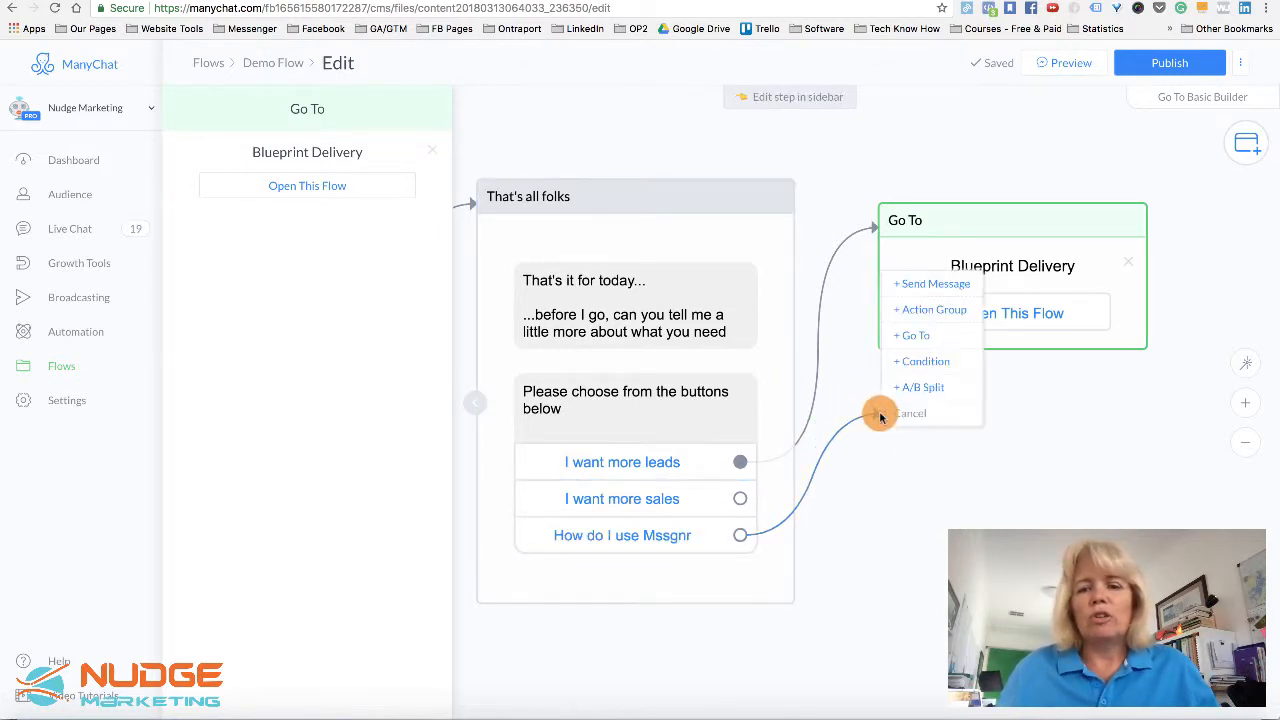
click(929, 335)
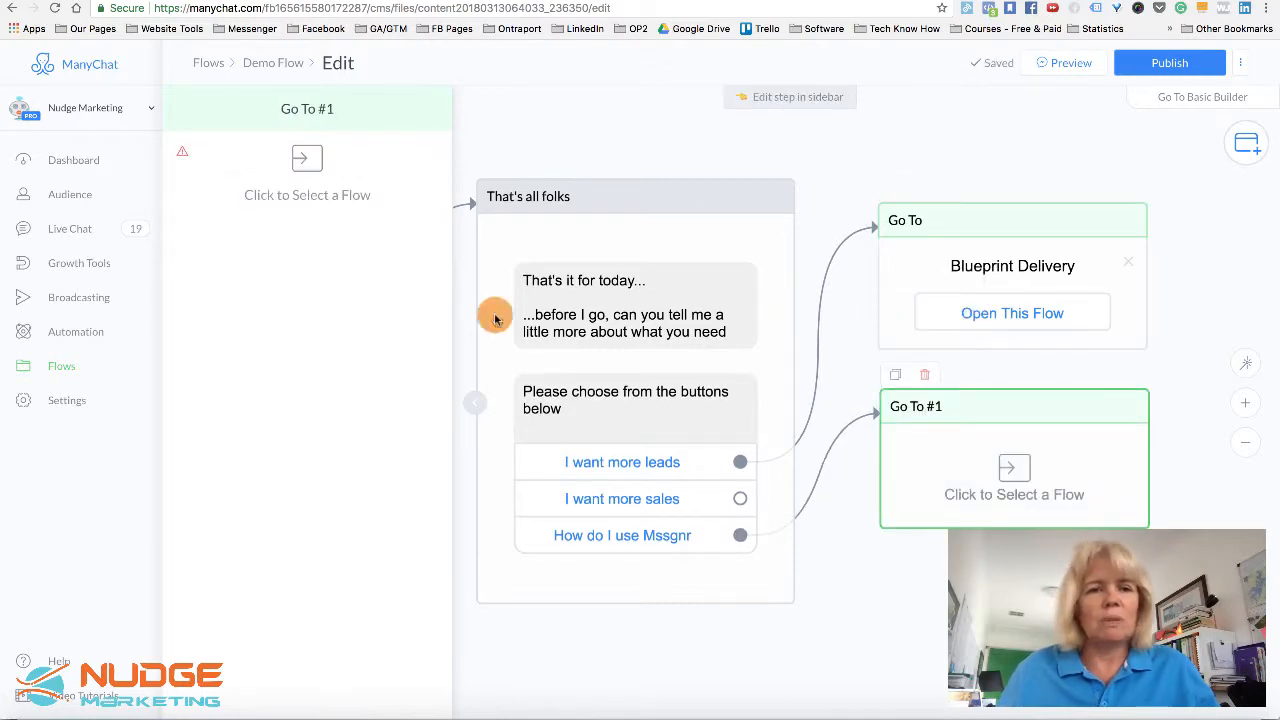
click(284, 178)
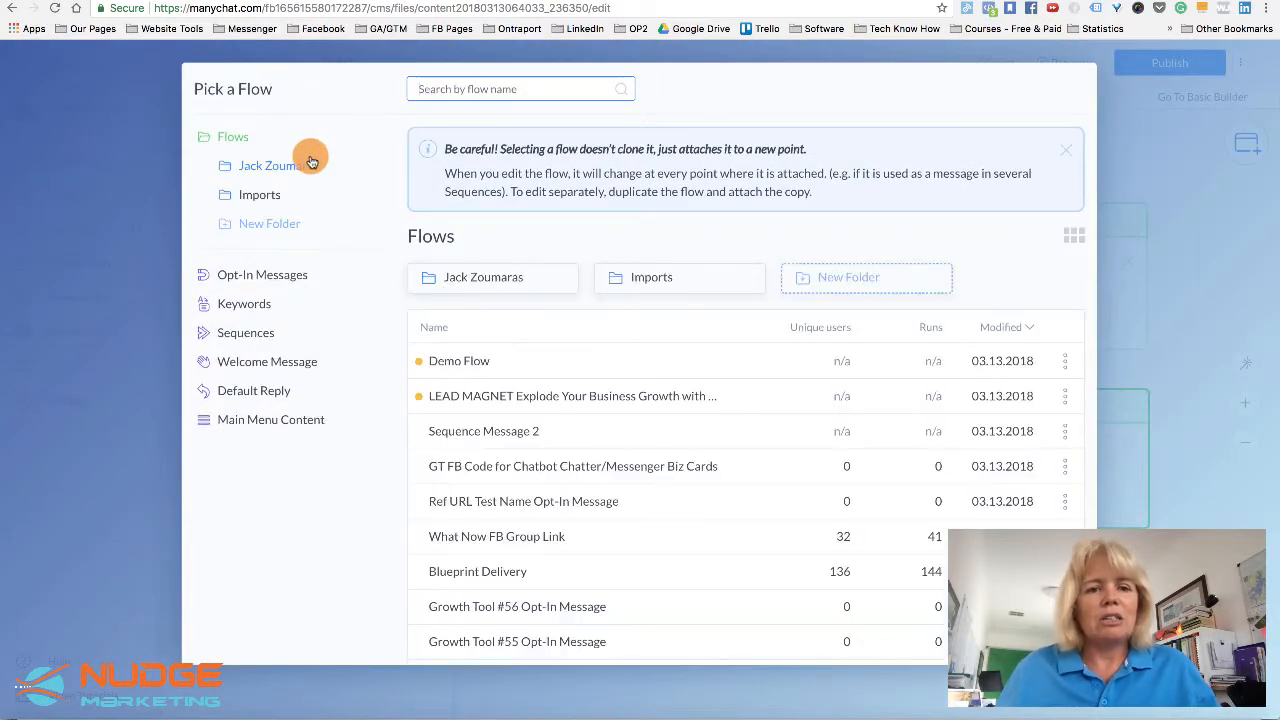
click(457, 397)
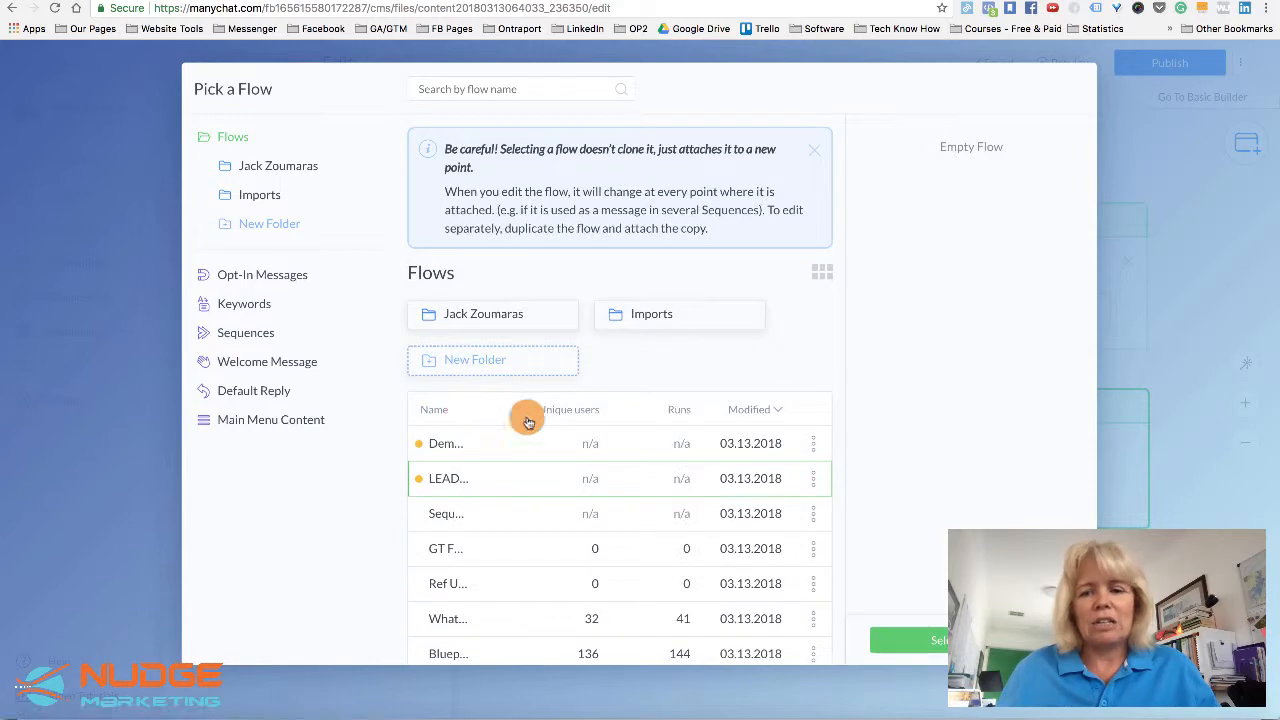
click(905, 640)
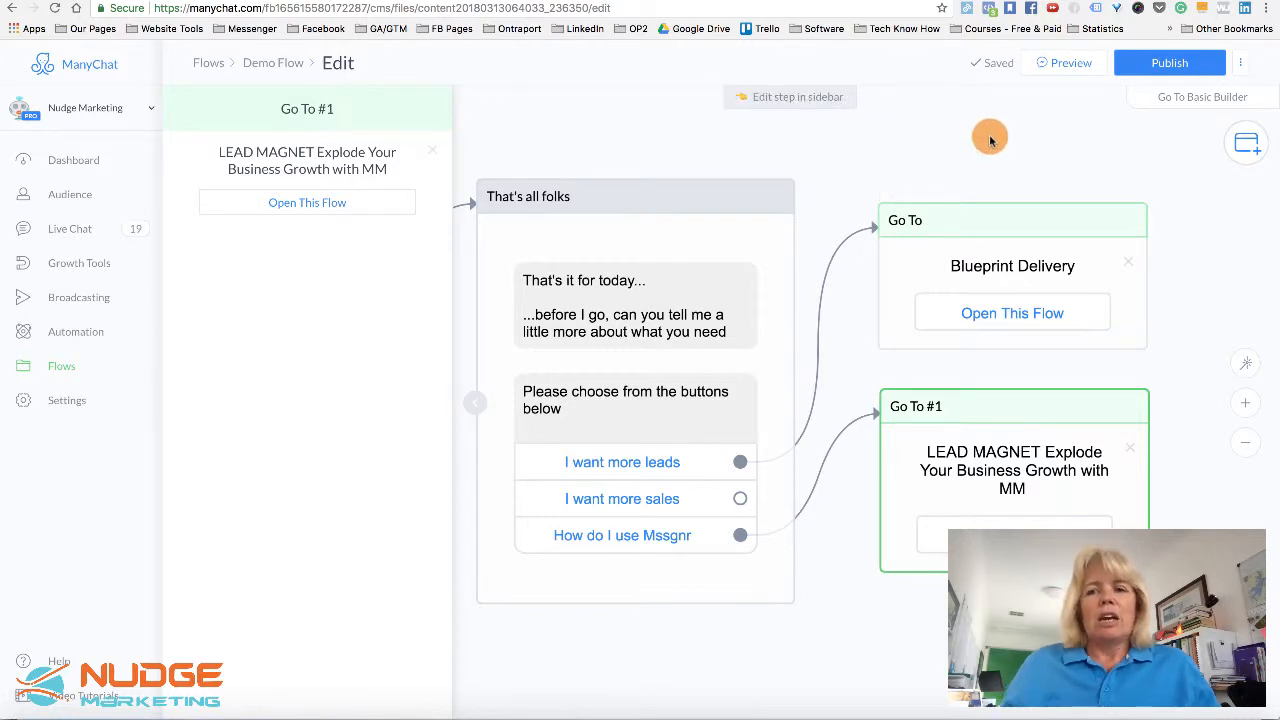
- Connect the "I want more sales" button to the Blueprint Delivery Go To step, and the "I've seen enough" reply to a new Send Message step
drag(740, 498, 884, 232)
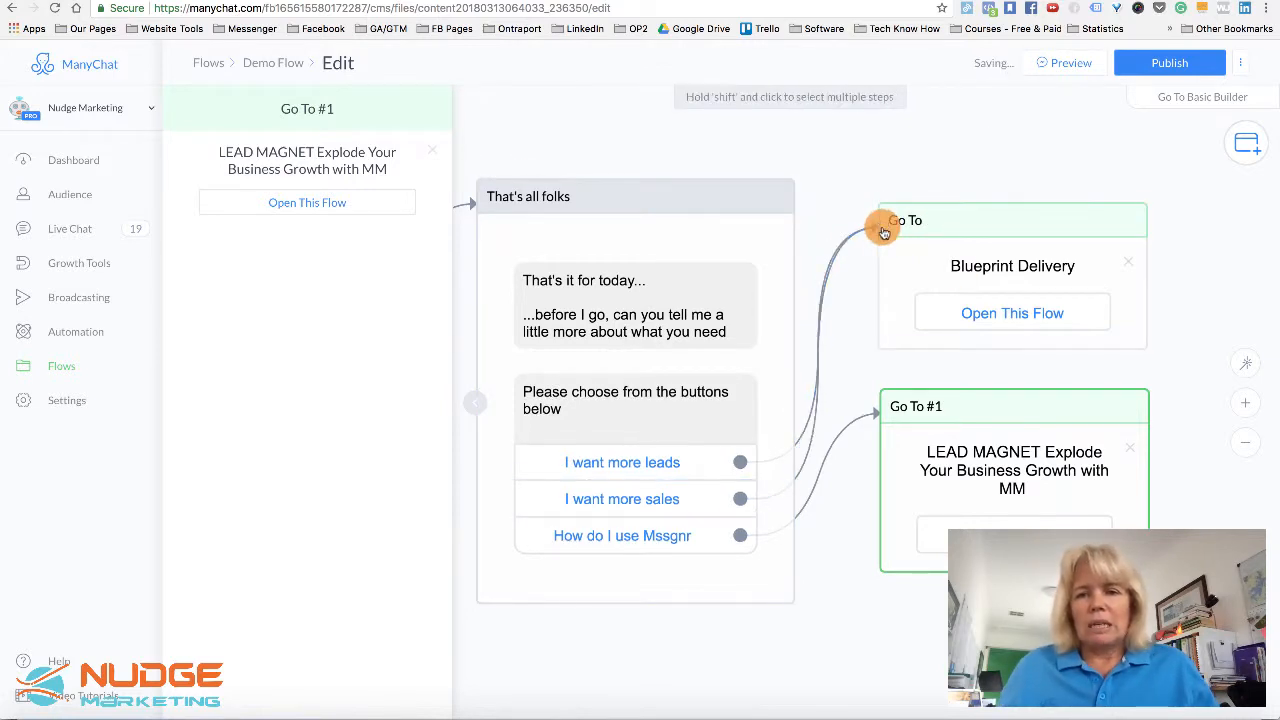
click(971, 154)
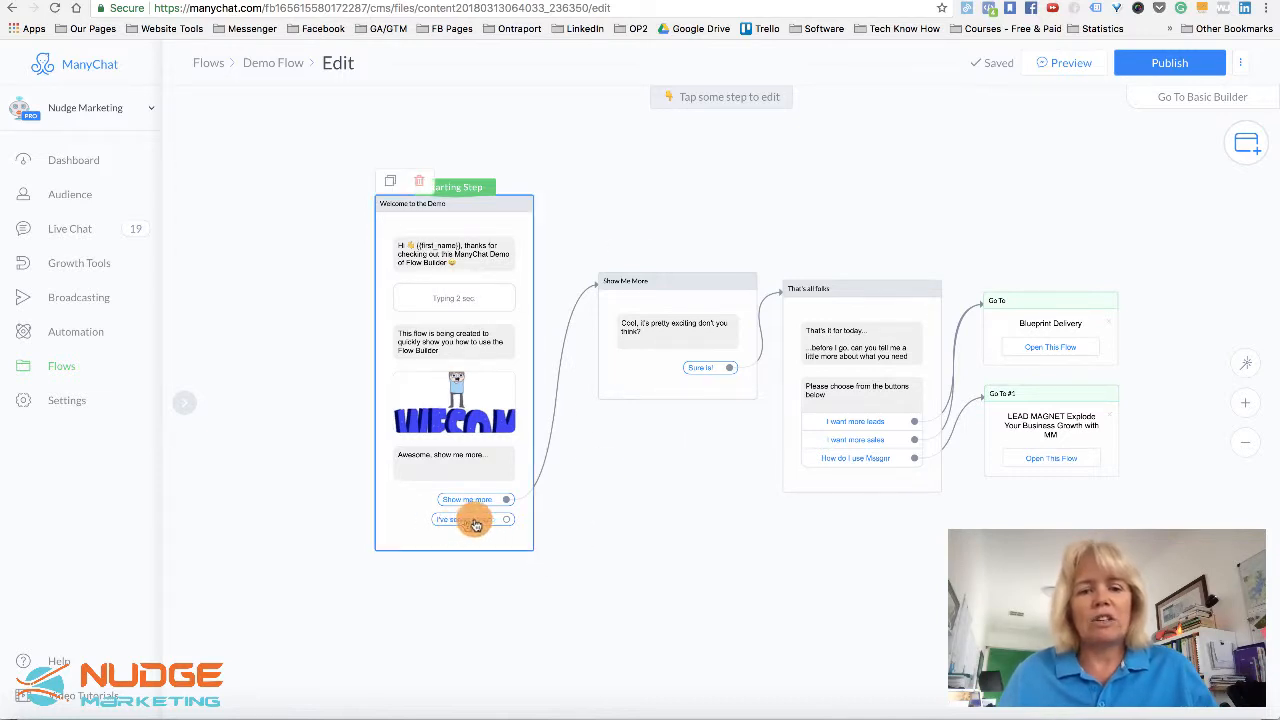
drag(506, 523, 598, 466)
click(668, 334)
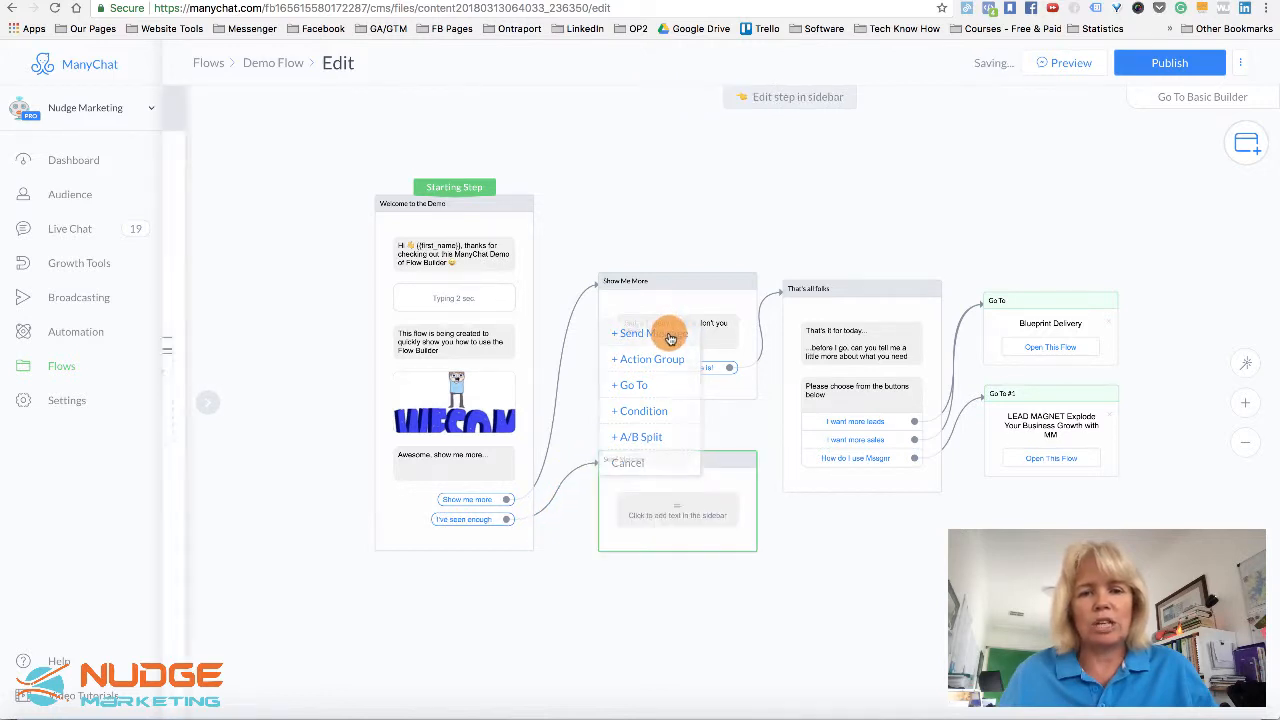
- Begin the new message step's text with "Okay" followed by the First Name variable
click(287, 178)
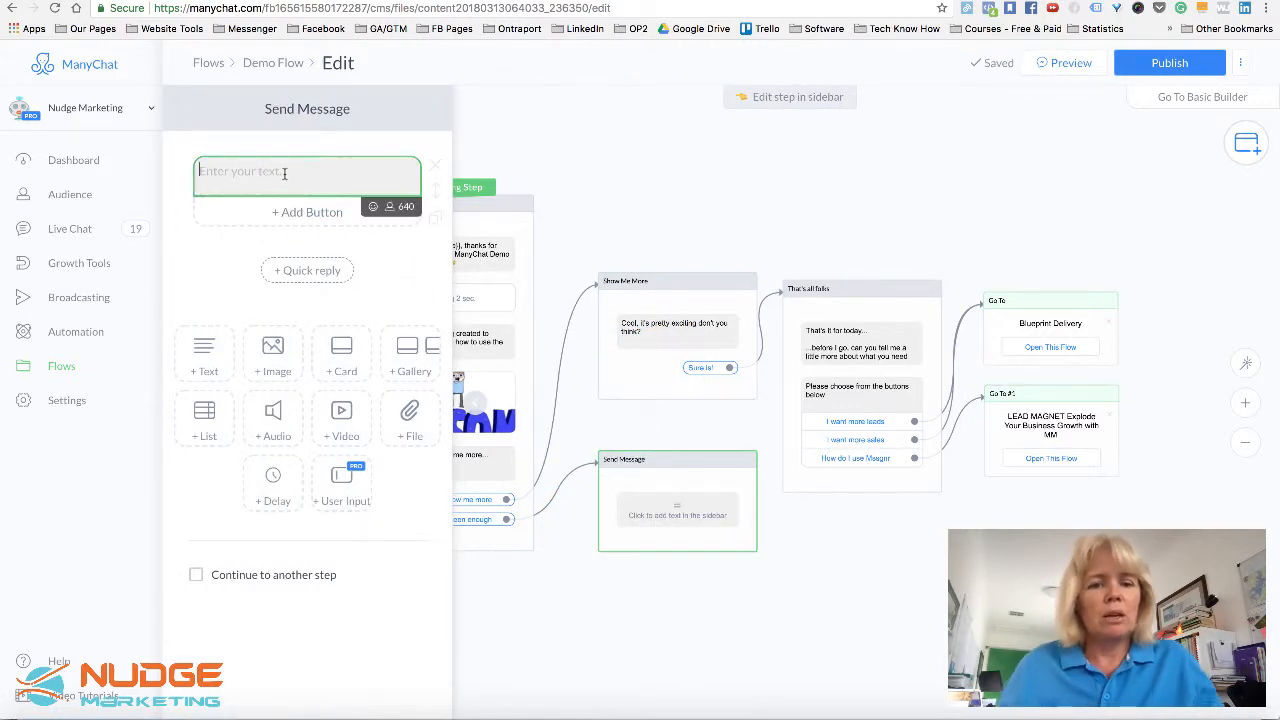
text(Okay)
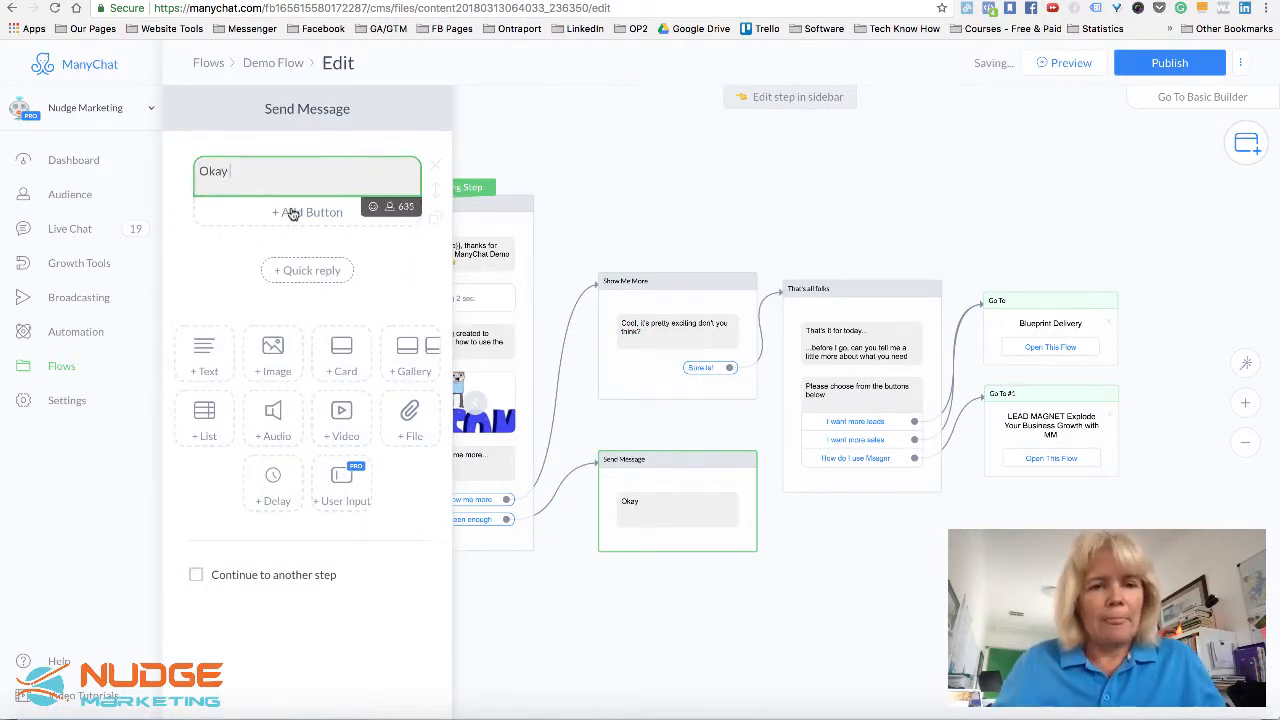
click(390, 208)
click(244, 237)
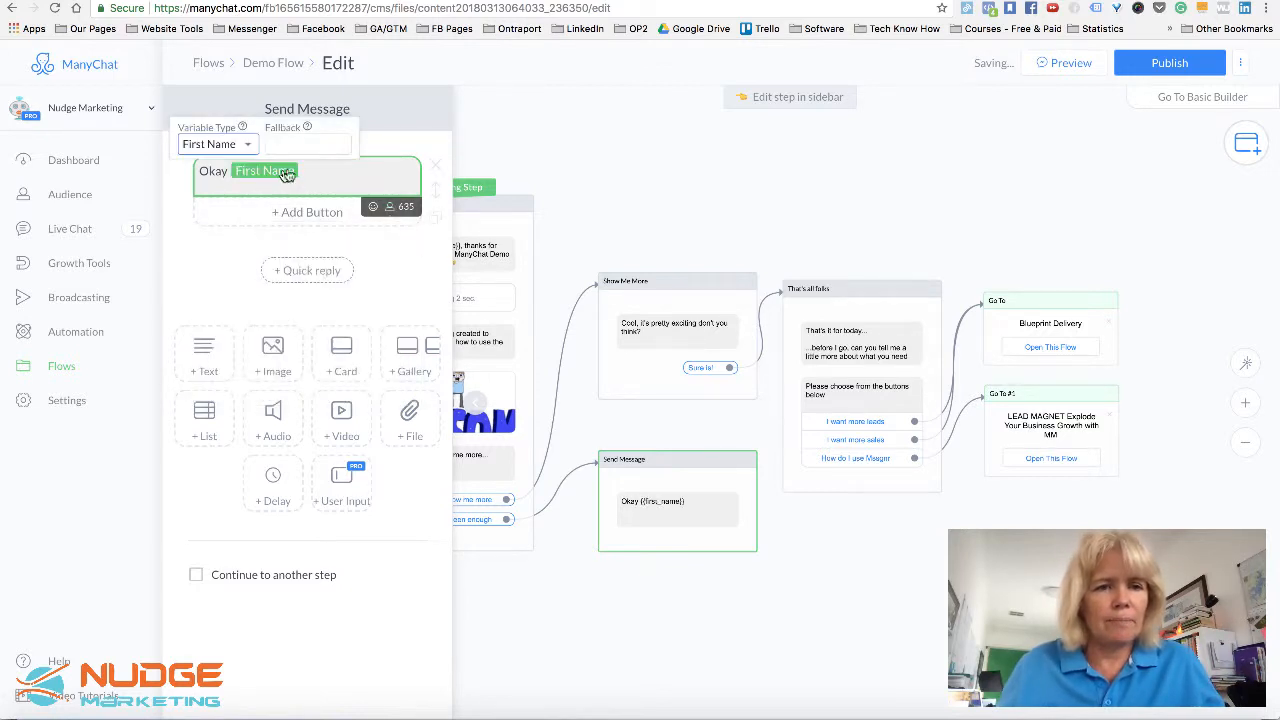
- Continue the text after the variable with ", if you've had enough all you need to do is hit the unsubscribe button or type stop"
click(301, 171)
text(, i)
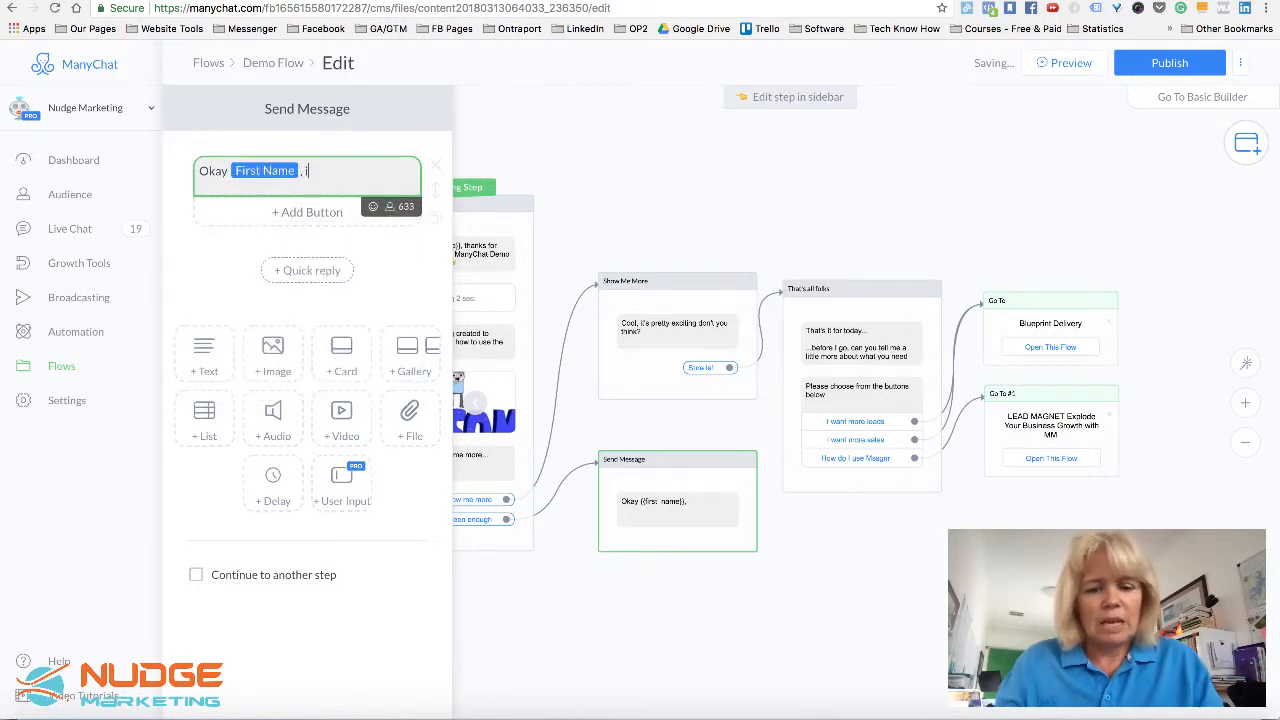
text(f you've had)
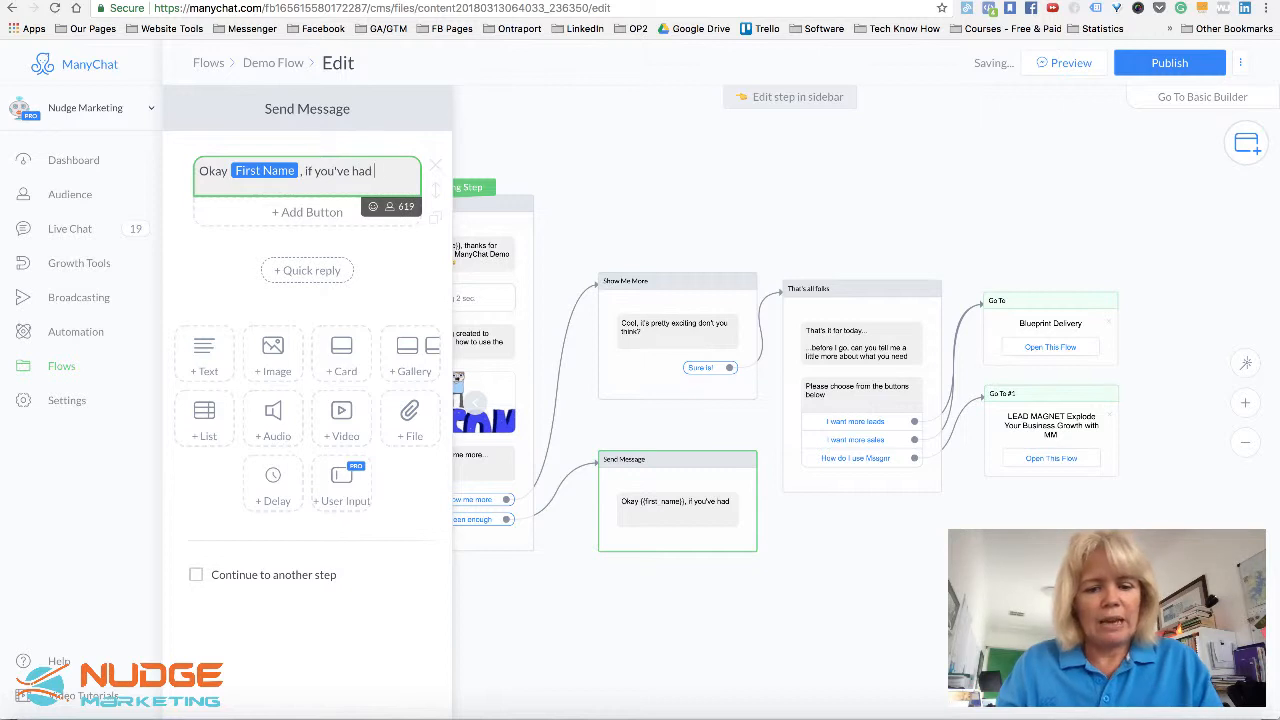
text( enough all you need to do i)
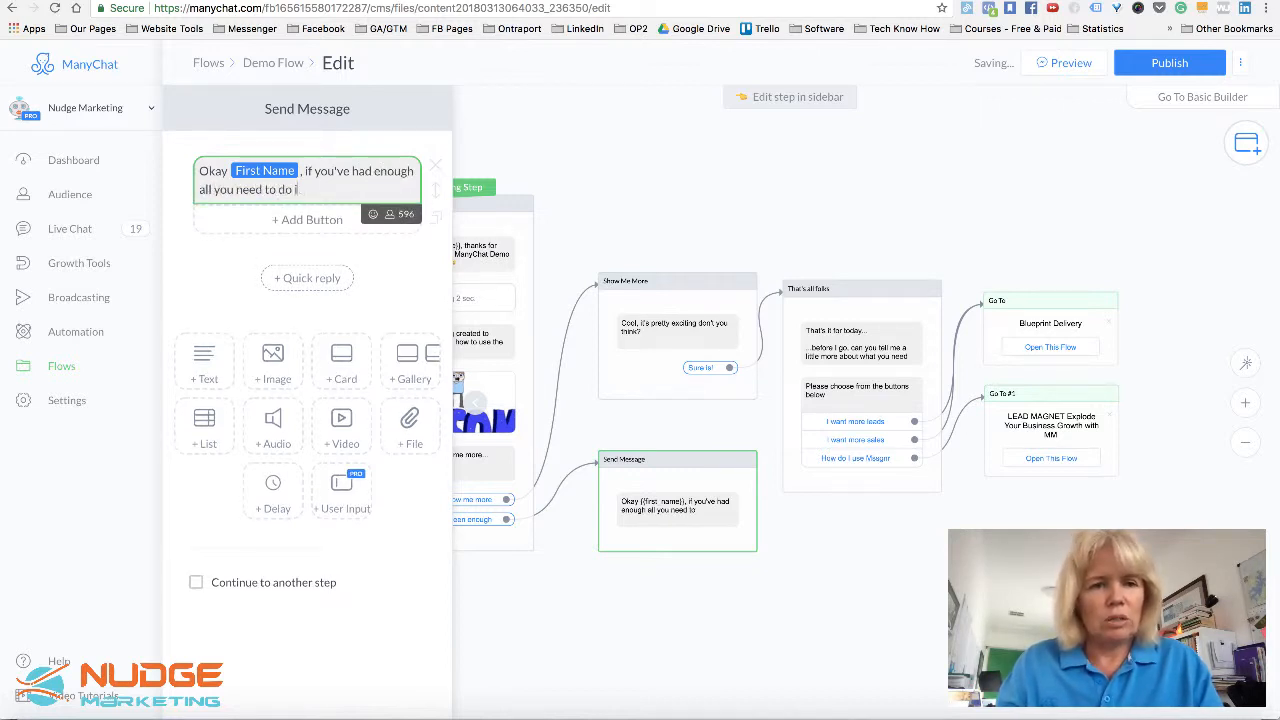
text(s h)
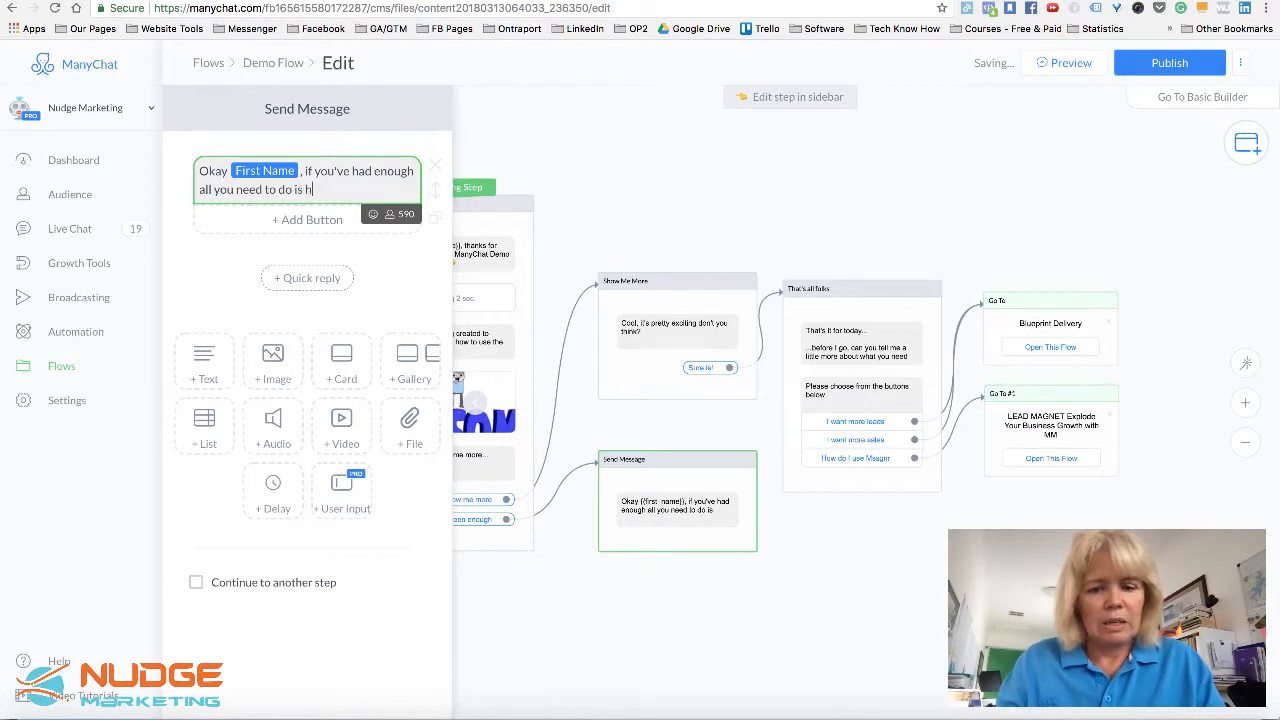
text(it the unsub)
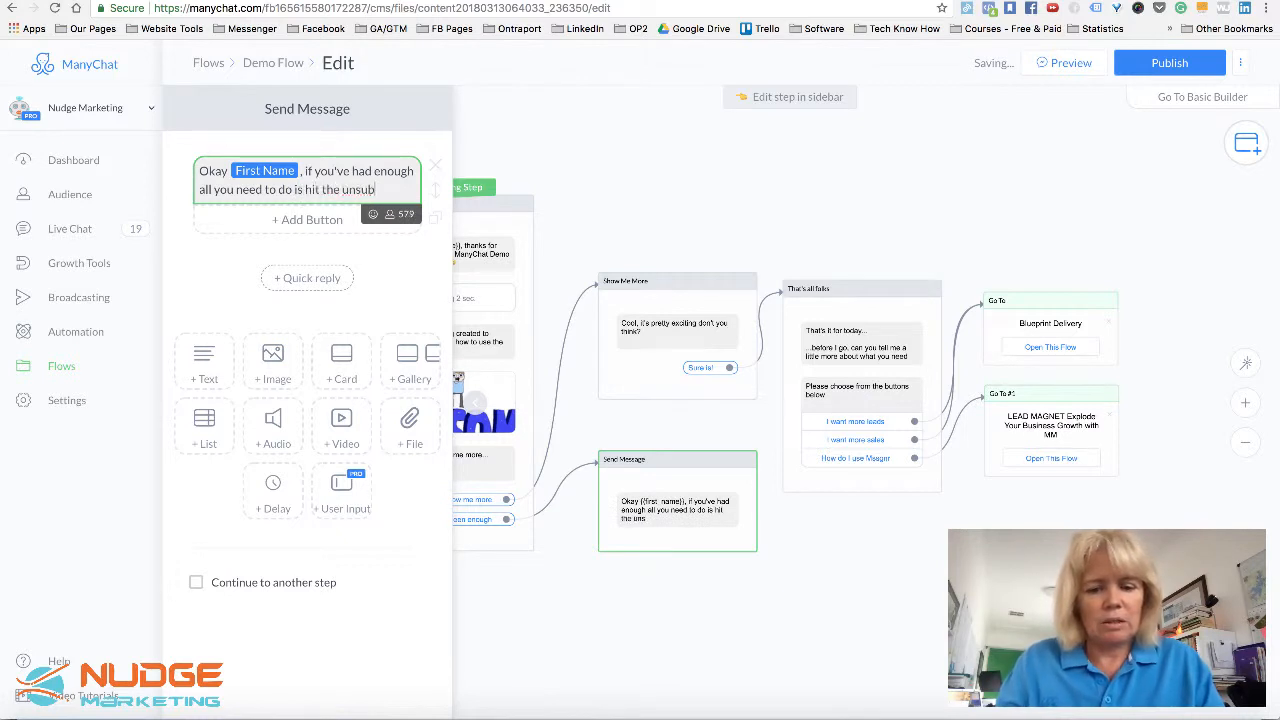
text(scribe b)
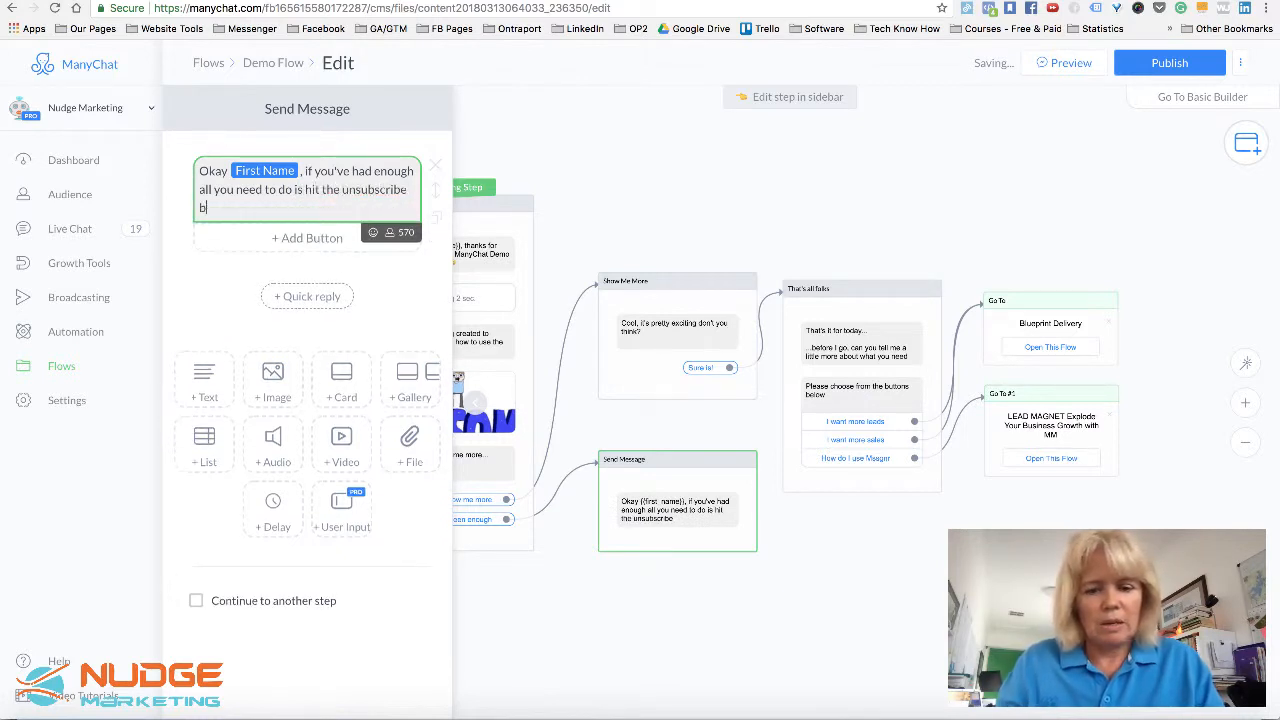
text(utton or ty)
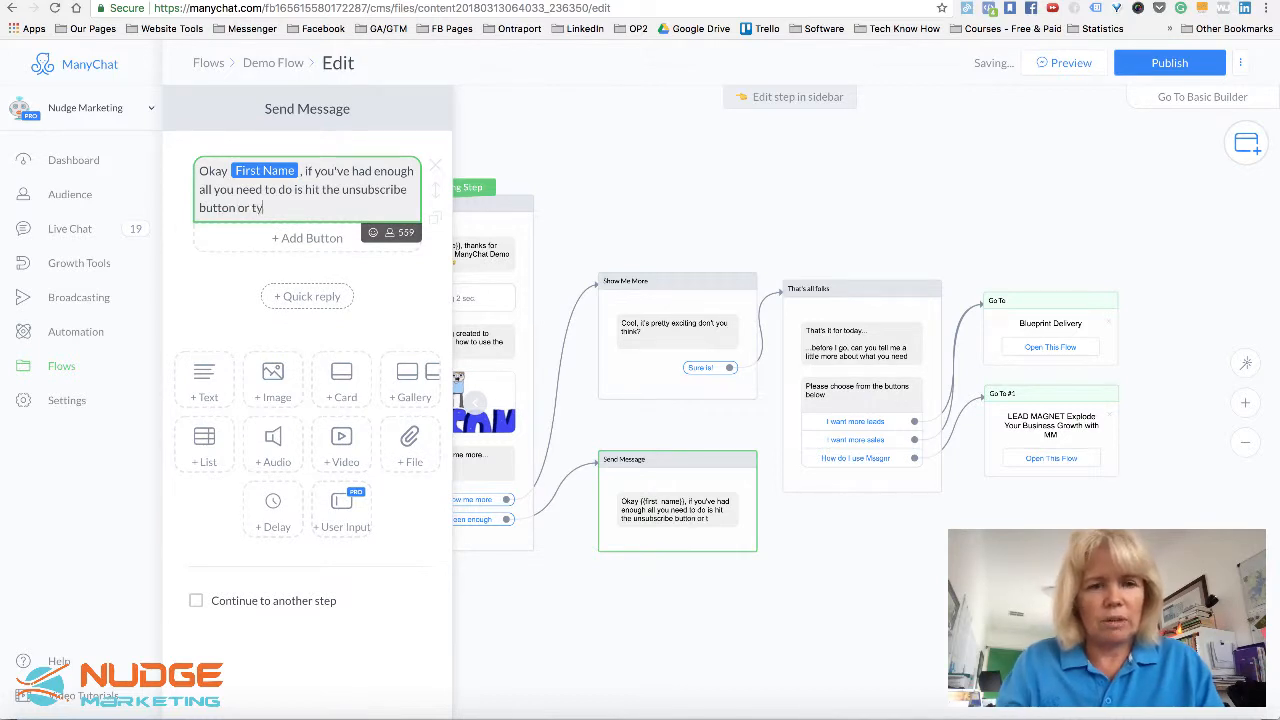
text(pe stop)
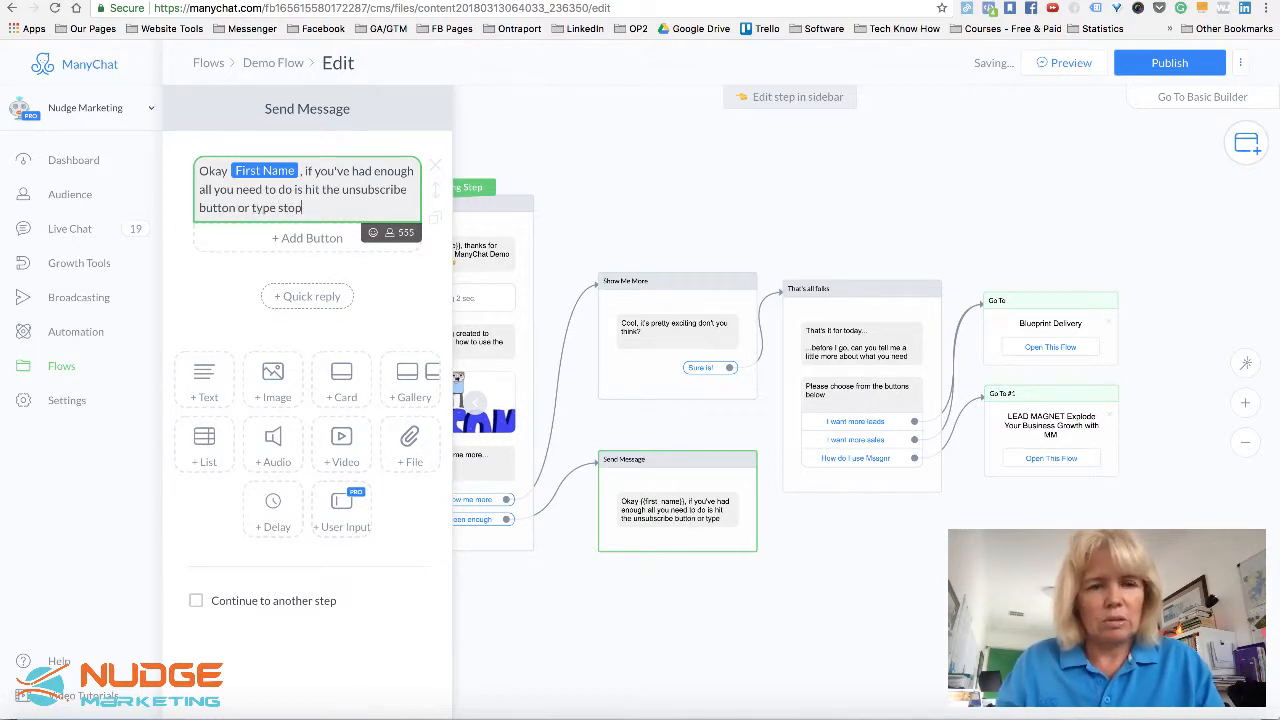
- Add a button titled "Unsubscribe" to the message and try Send message as its action
click(281, 247)
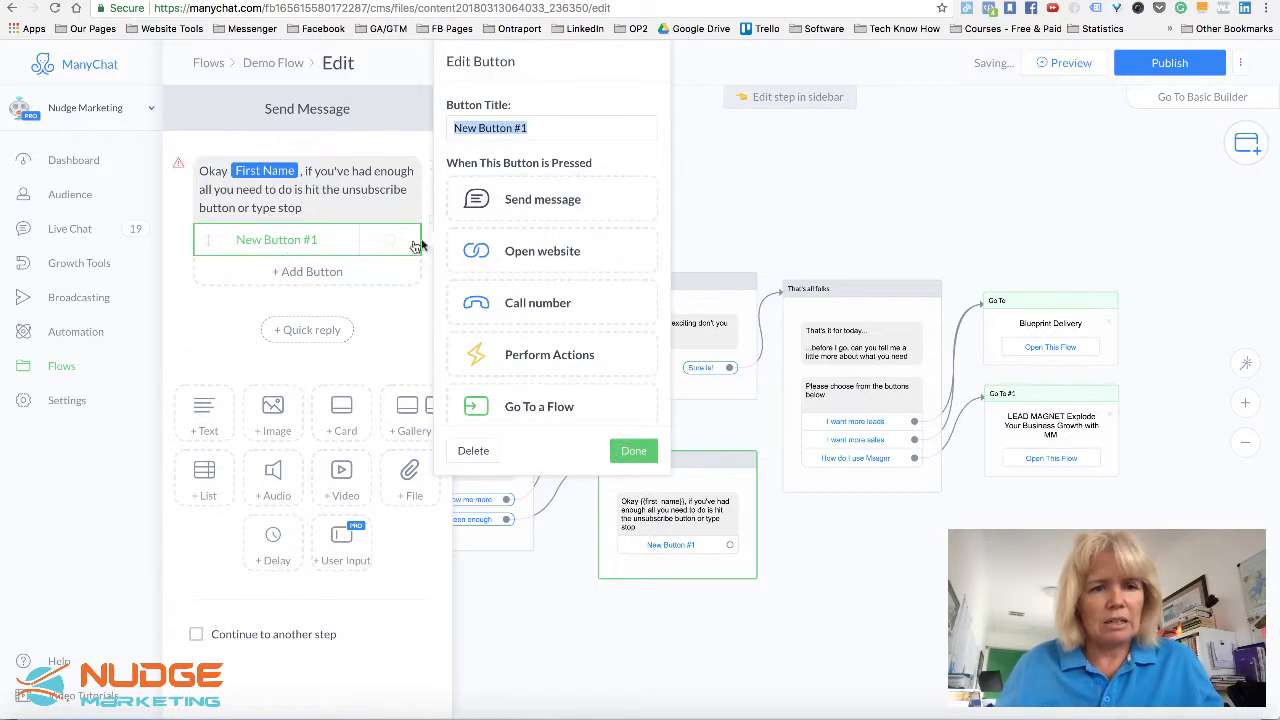
text(Unsc)
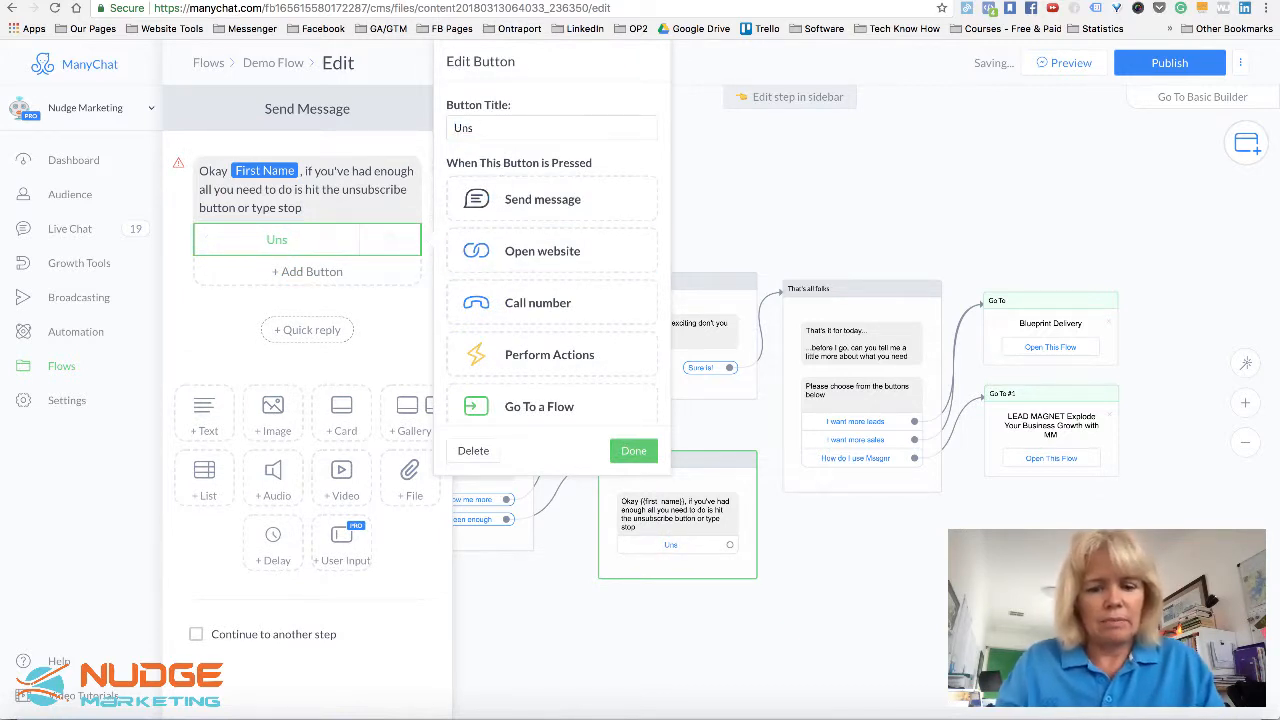
text(ubscribe)
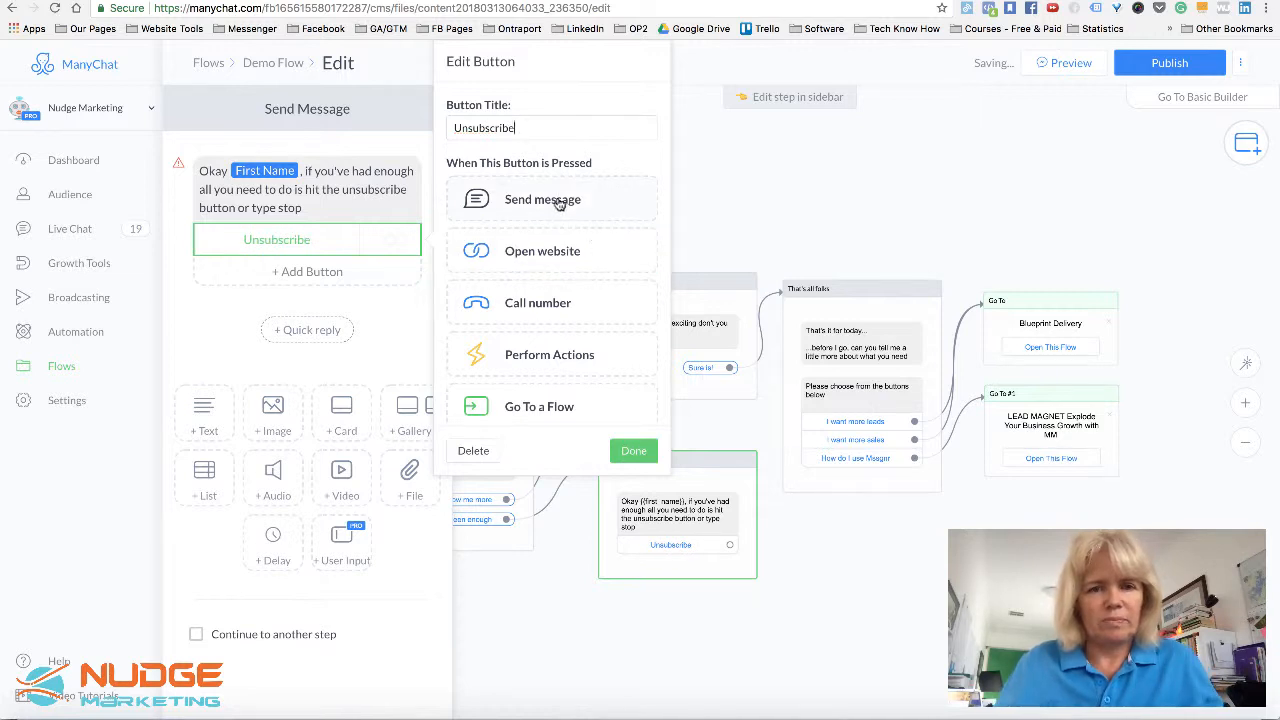
click(560, 202)
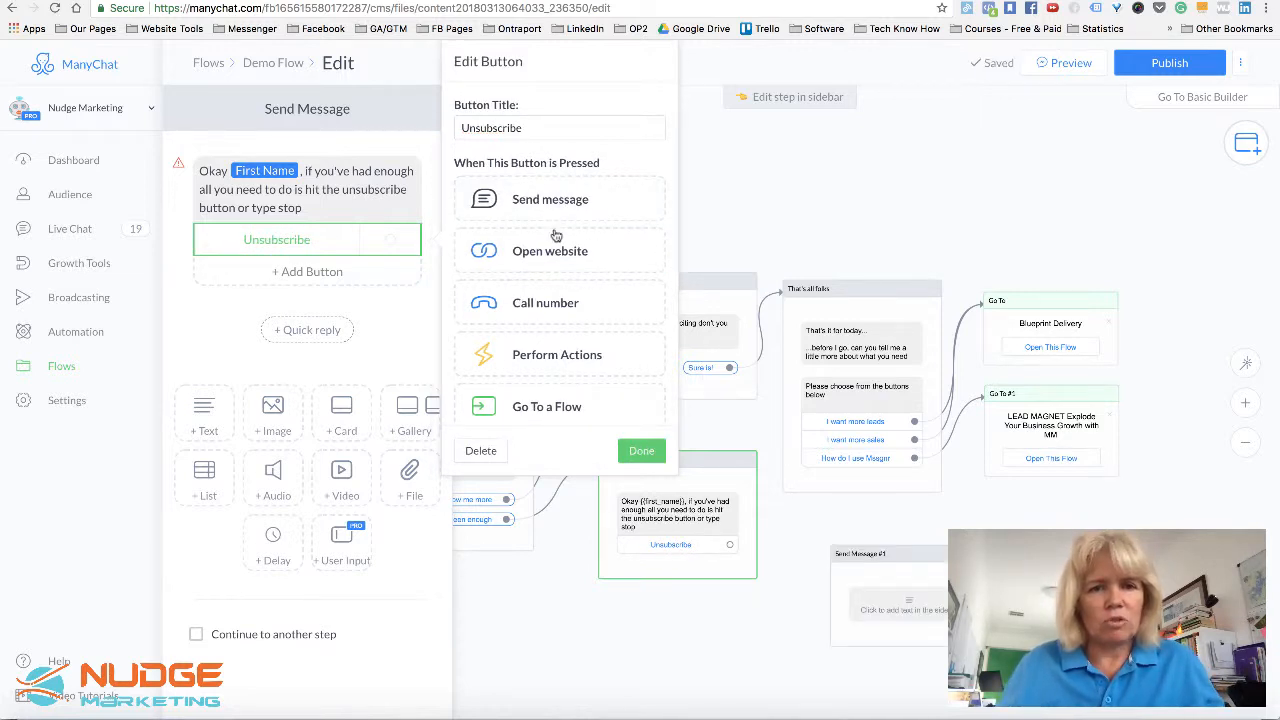
- Make the Unsubscribe button go to an existing flow, searching for "Unsub" and selecting "Unsubscribe from bot"
scroll(556, 237, down, 2)
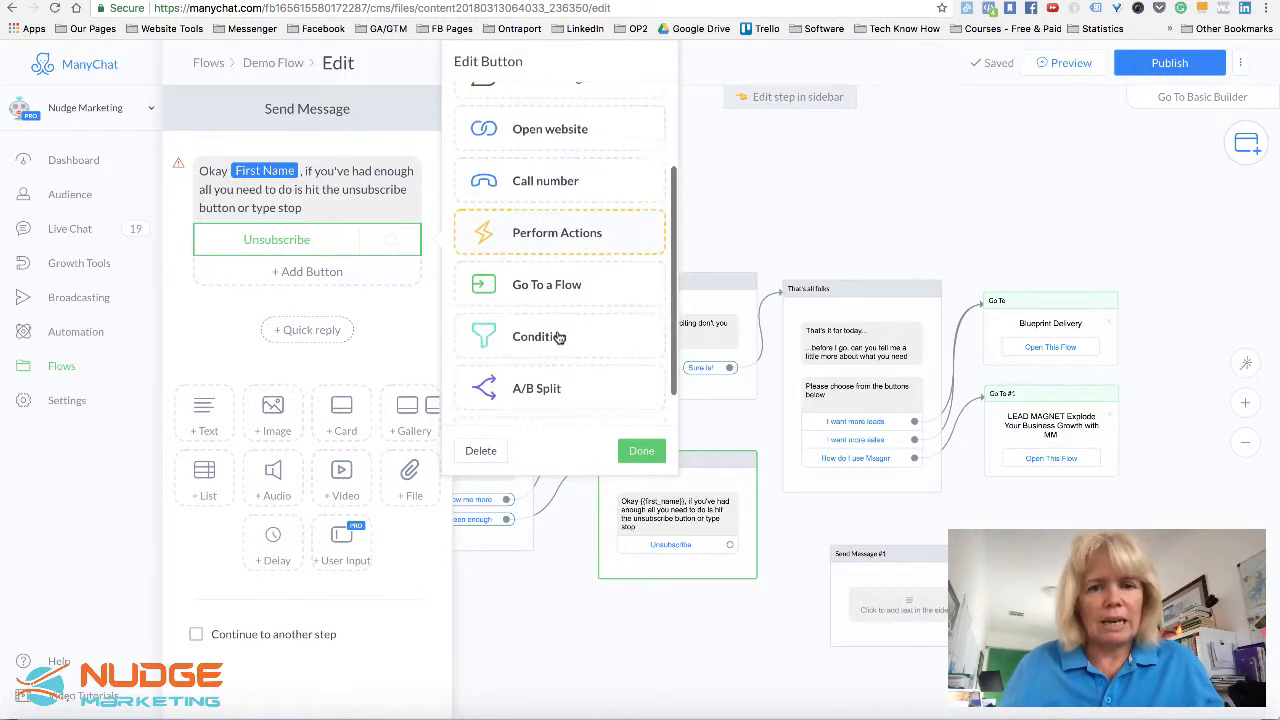
click(538, 285)
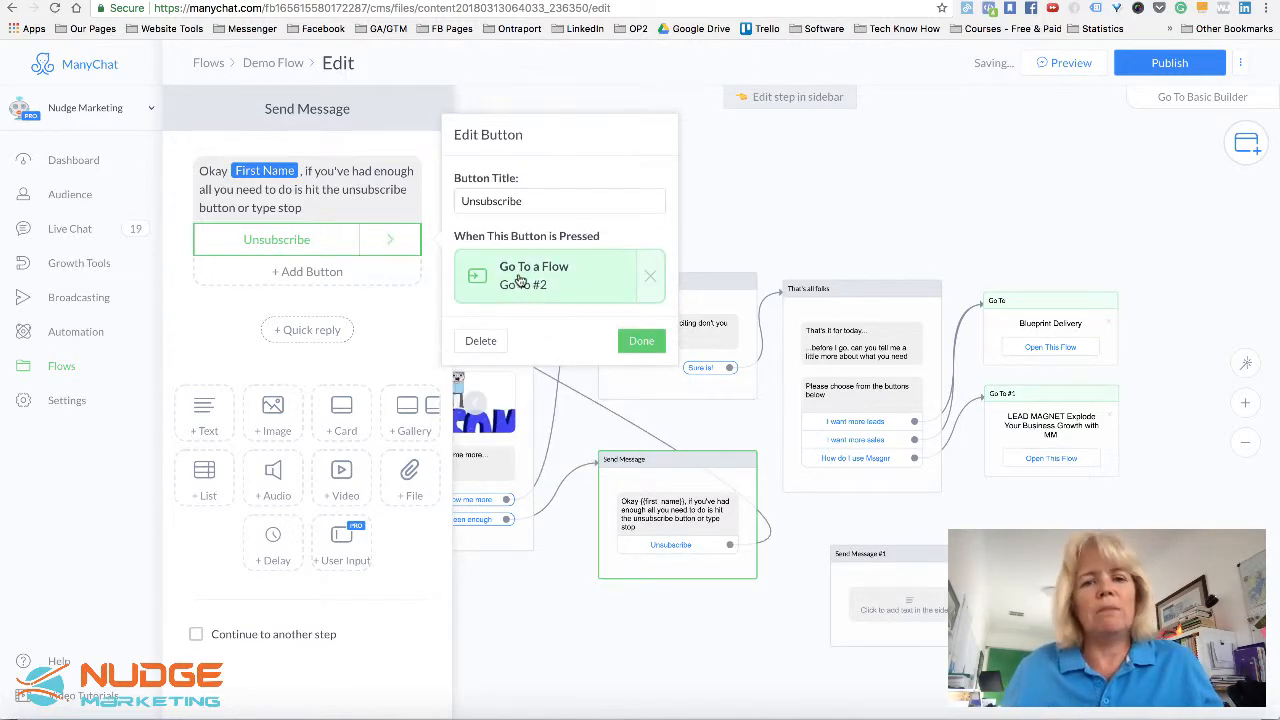
click(526, 286)
click(329, 177)
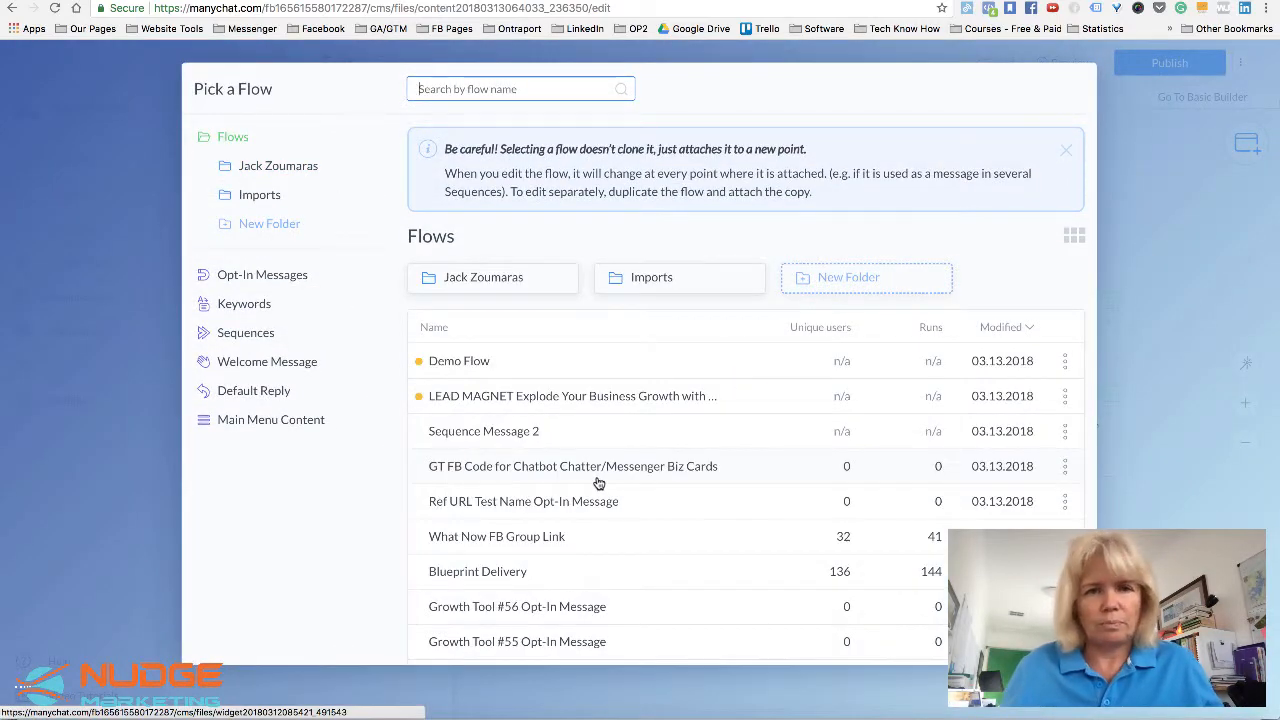
text(Unsub)
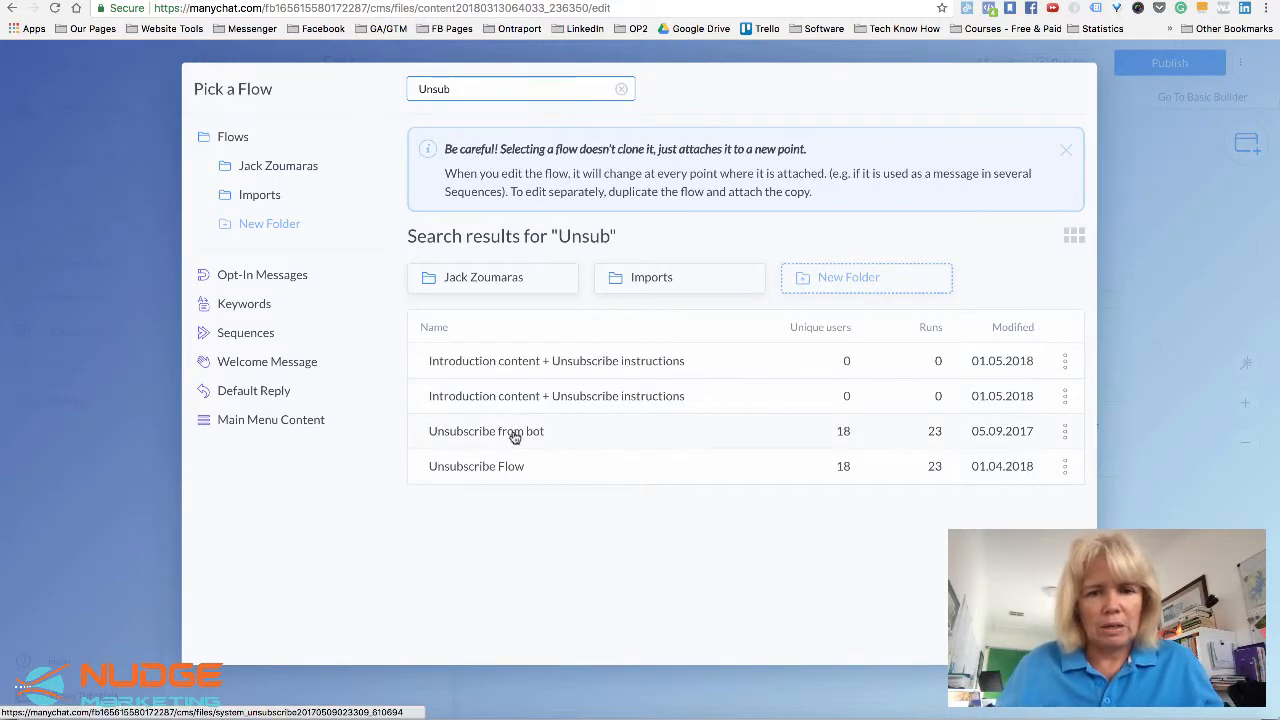
click(512, 437)
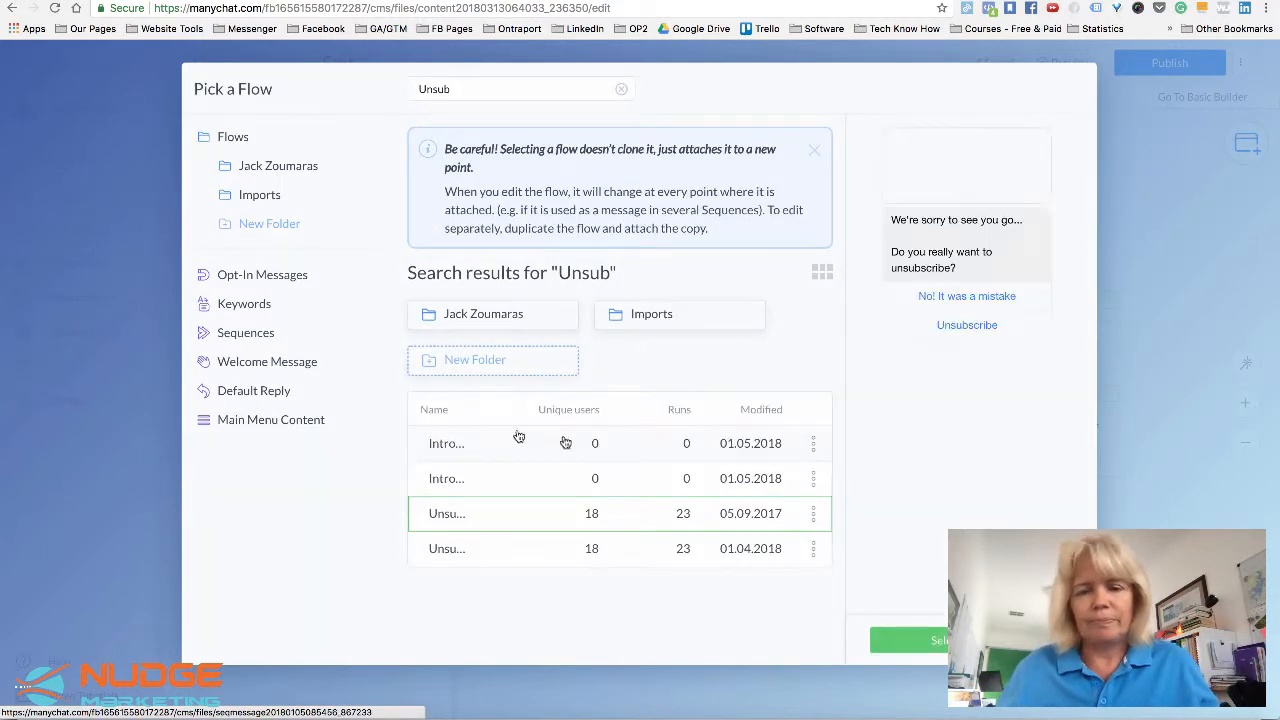
click(910, 640)
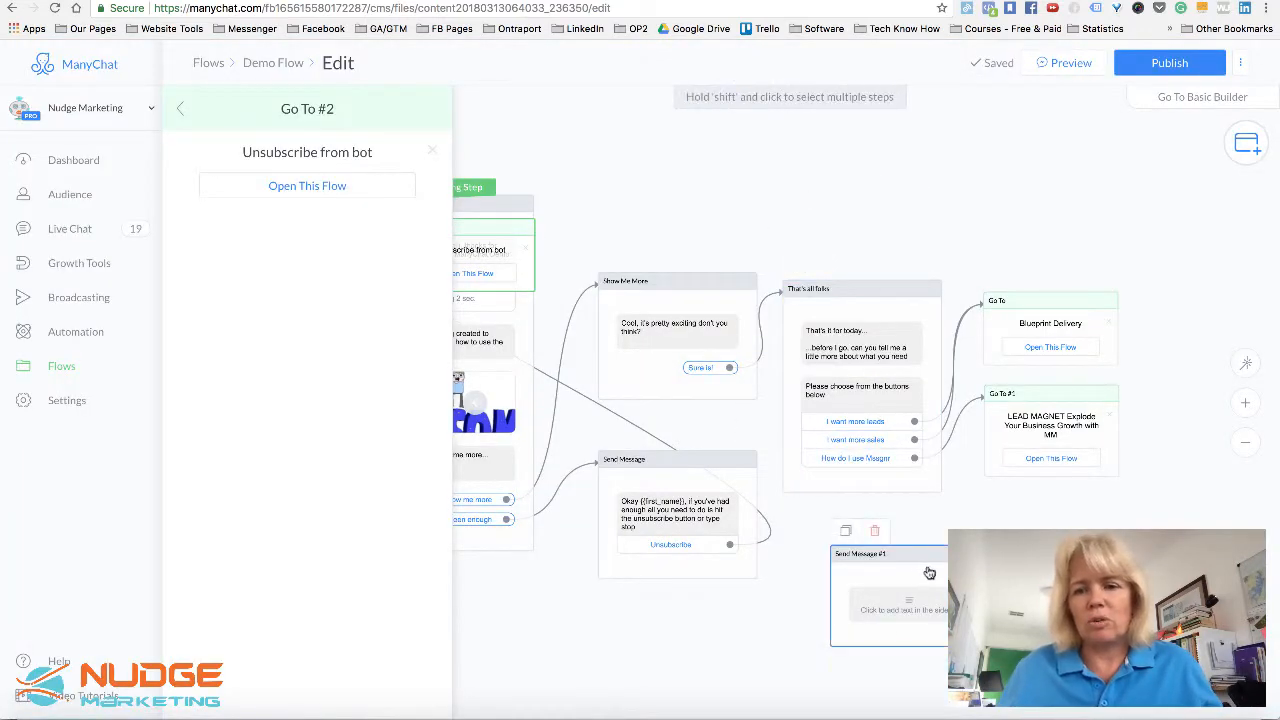
- Delete the empty, unconnected Send Message #1 step and move the "Unsubscribe from bot" Go To step beside the message containing the Unsubscribe button
click(867, 525)
click(887, 173)
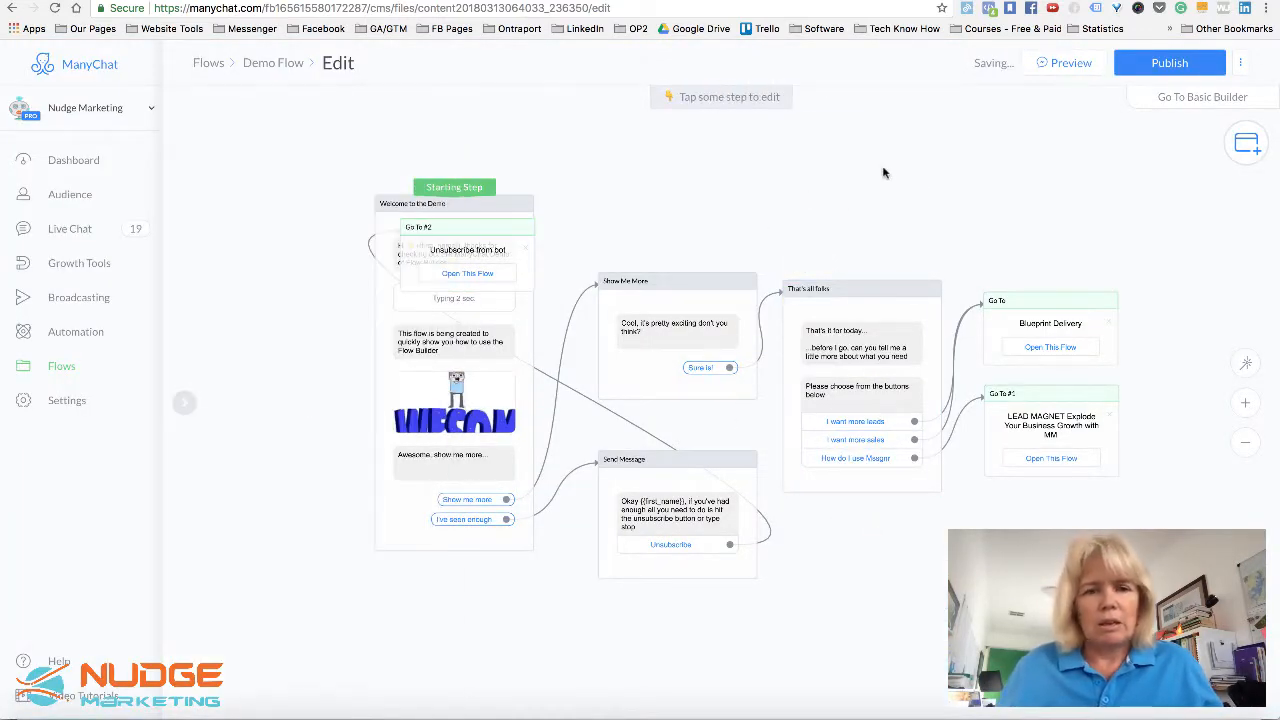
drag(841, 203, 881, 224)
drag(566, 248, 973, 561)
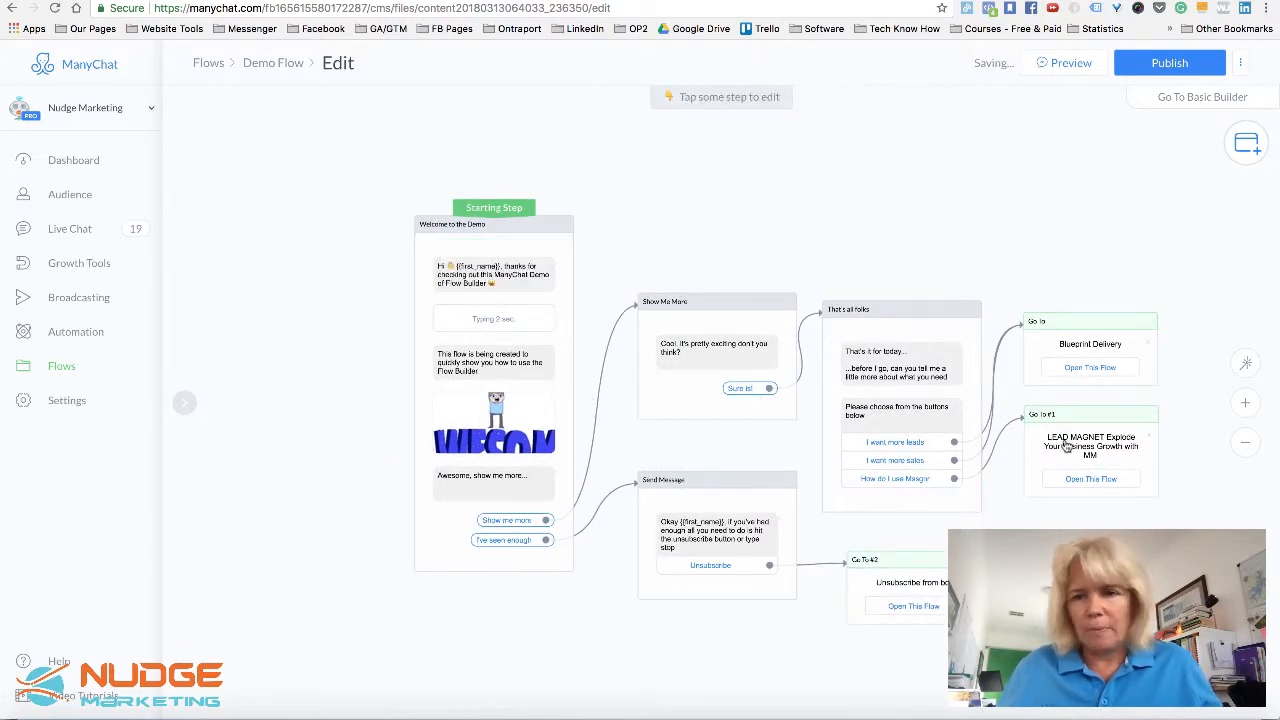
- Publish the finished Demo Flow
click(1164, 64)
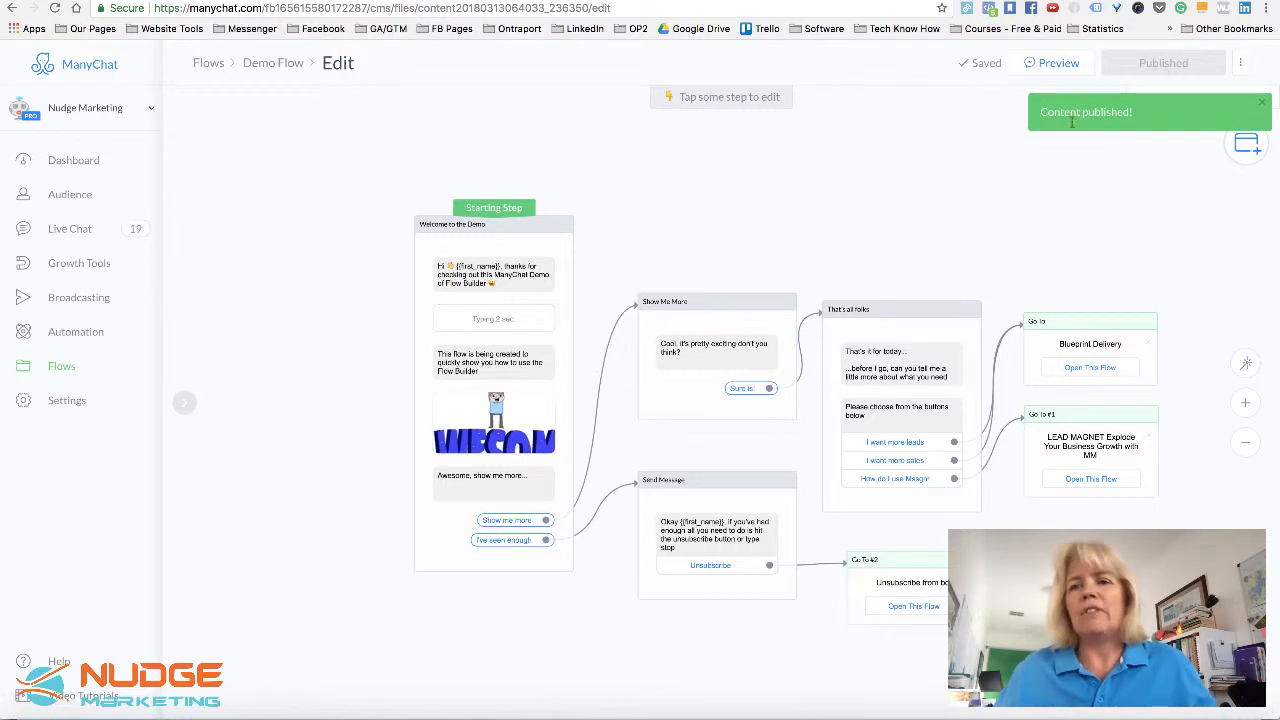